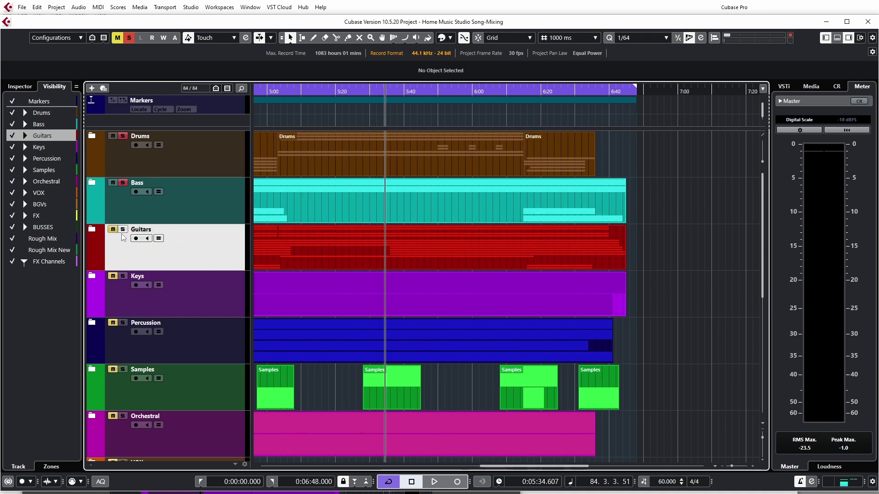
- Play back the mix from the current cursor position at 5:34 to audition the tracks
key("space")
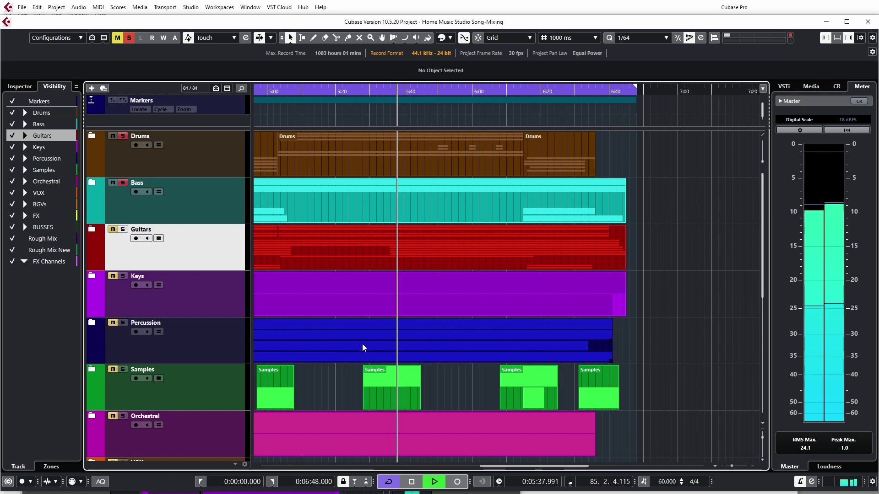
key("space")
- Expand the Keys folder and solo the V.Piano track
left_click(92, 277)
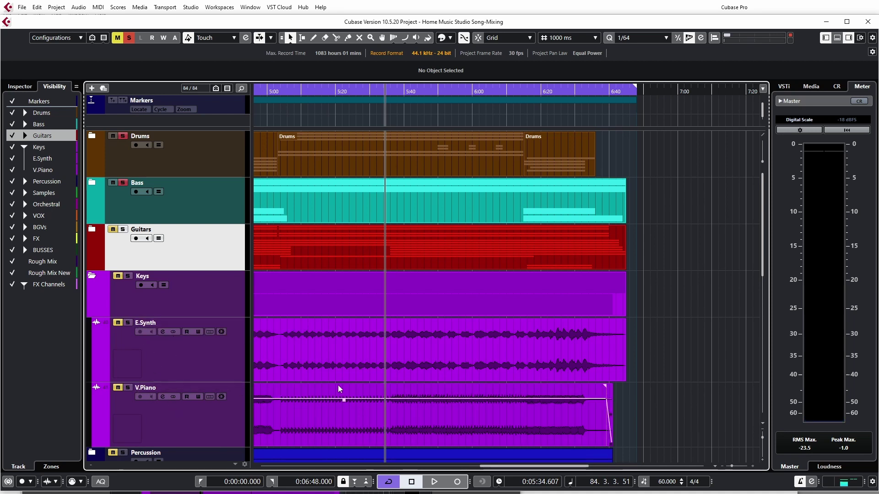
scroll(514, 398, "right", 2)
scroll(514, 402, "left", 6)
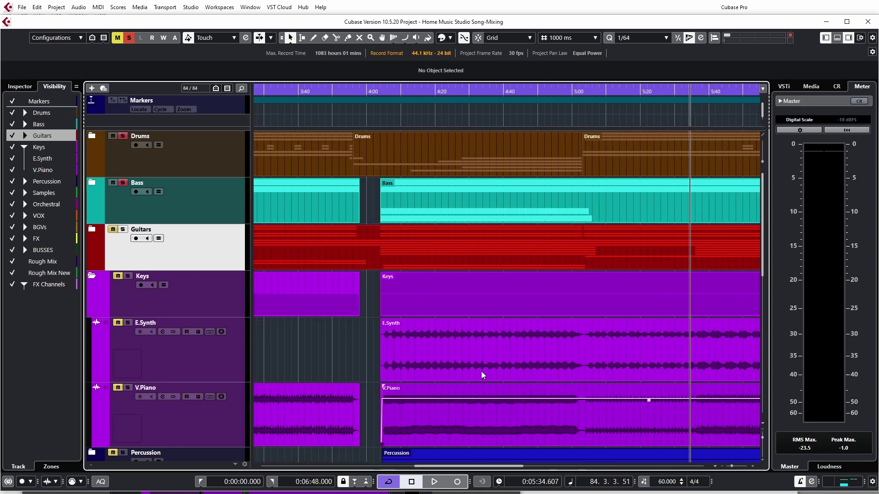
left_click(386, 112)
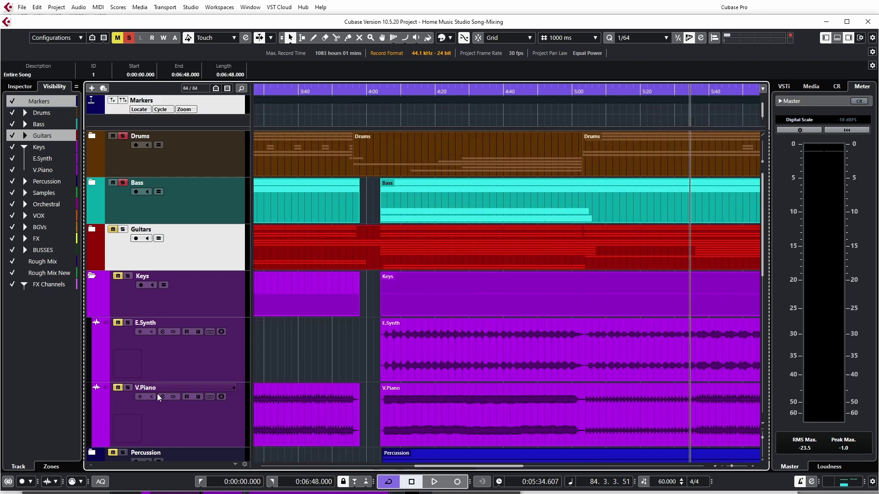
left_click(127, 388)
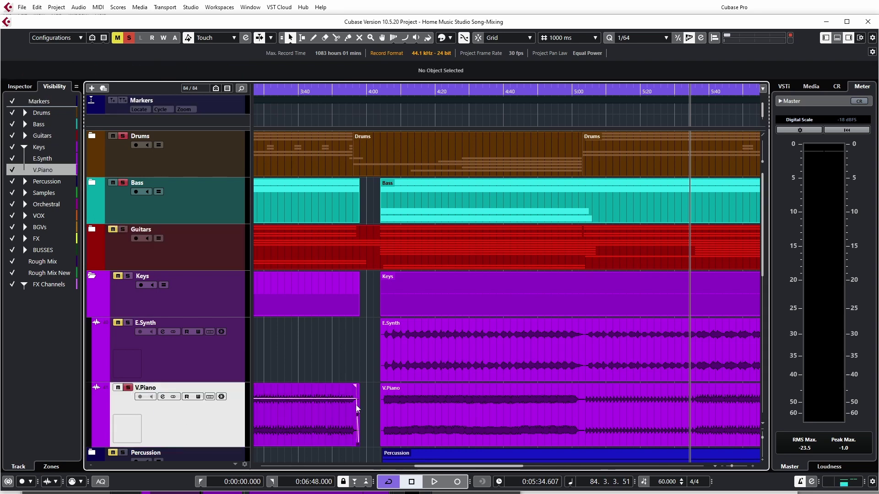
- Play the song from about 4:07 with V.Piano soloed, and bring up the MixConsole
left_click(391, 122)
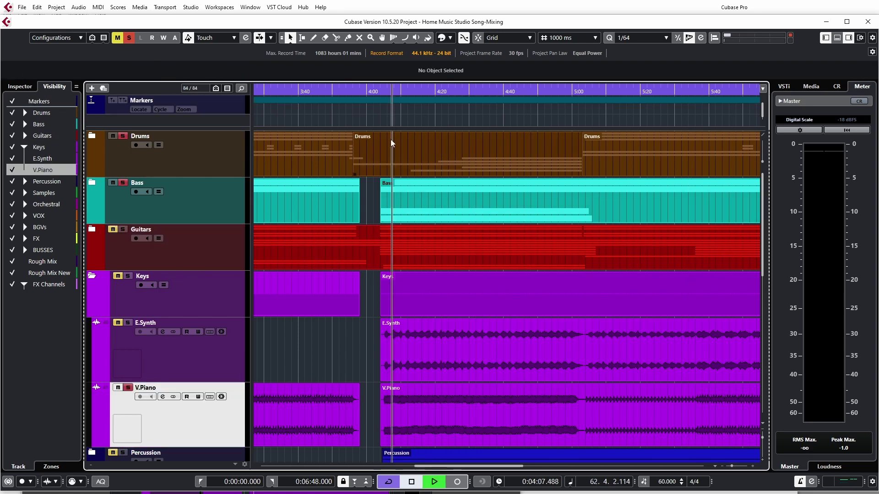
key("space")
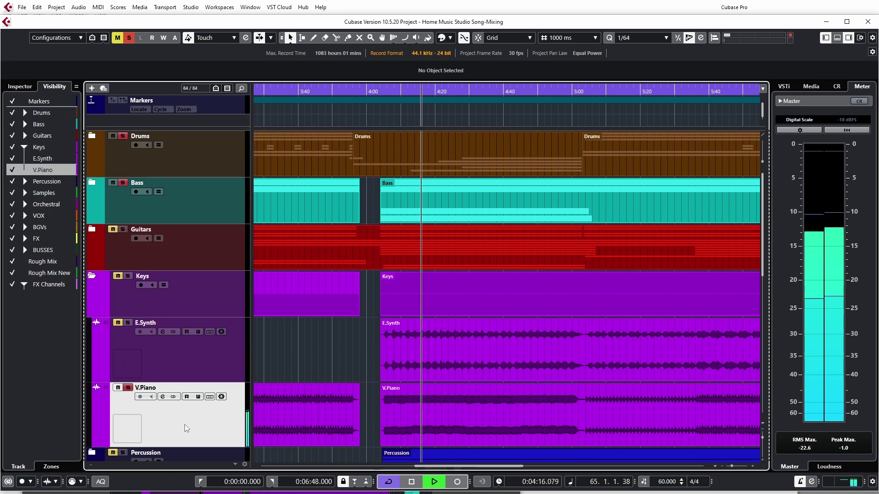
key("F3")
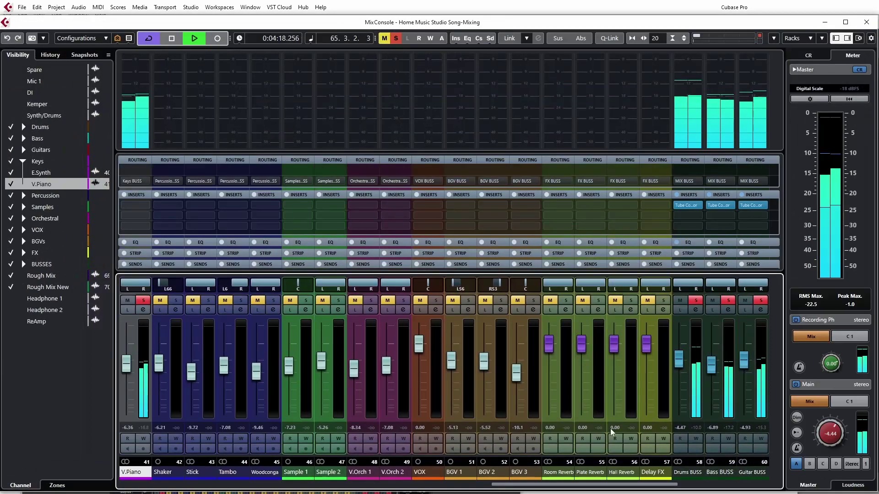
key("space")
- Compare playback of the mix with Listen enabled and then disabled on the V.Piano channel
left_click_drag(666, 488, 548, 482)
left_click(550, 310)
key("space")
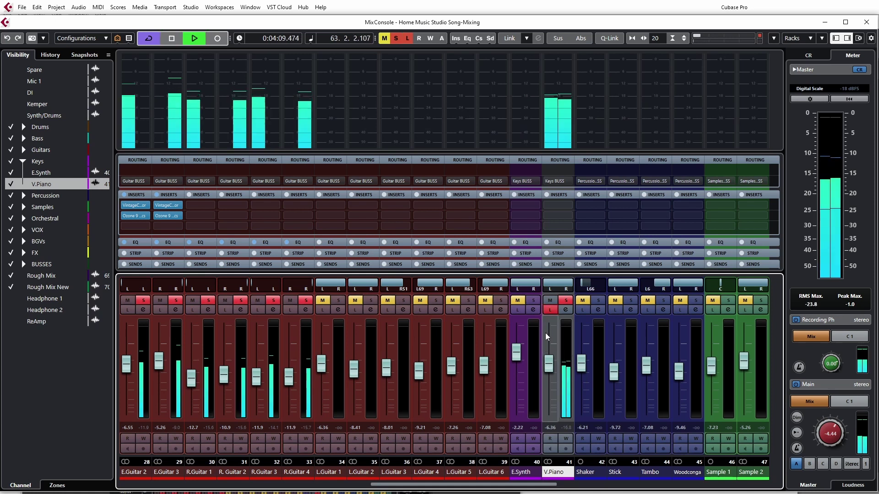
key("space")
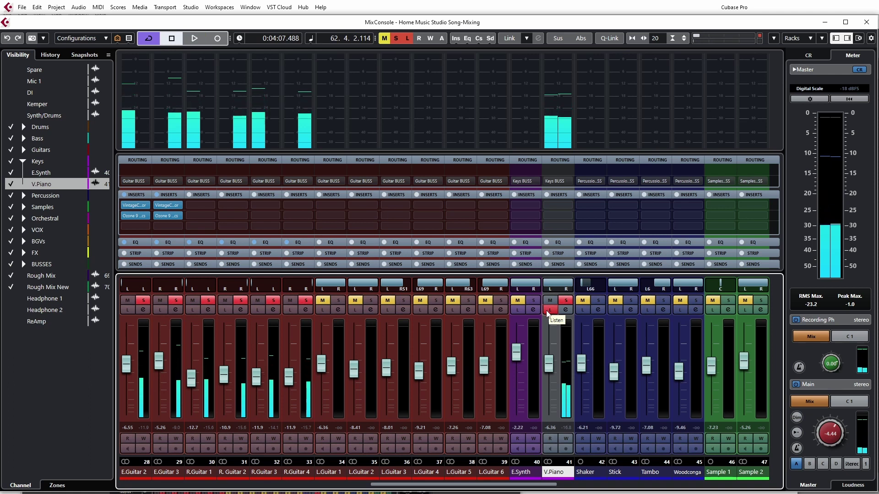
left_click(549, 310)
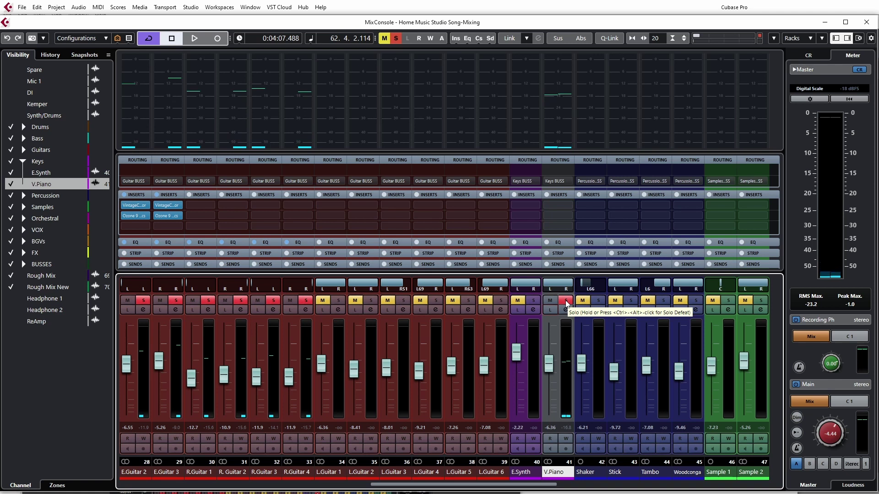
key("space")
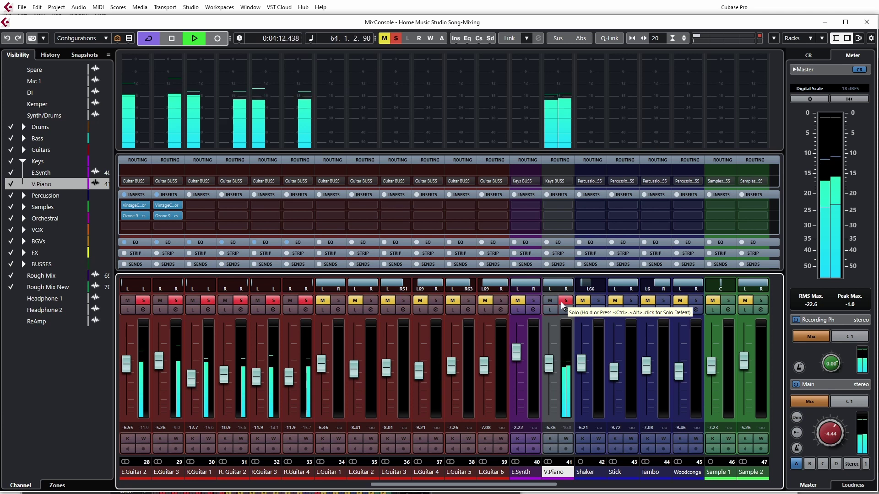
key("space")
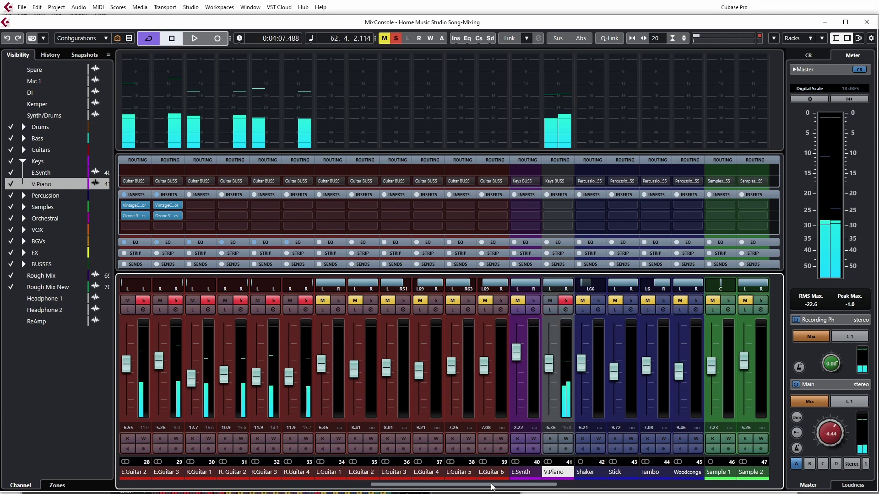
- Play from about 1:32, near the start of the earlier V.Piano clip, and enable Listen on its mixer channel
key("F3")
left_click_drag(448, 476, 246, 478)
left_click_drag(165, 471, 350, 473)
left_click(340, 123)
key("space")
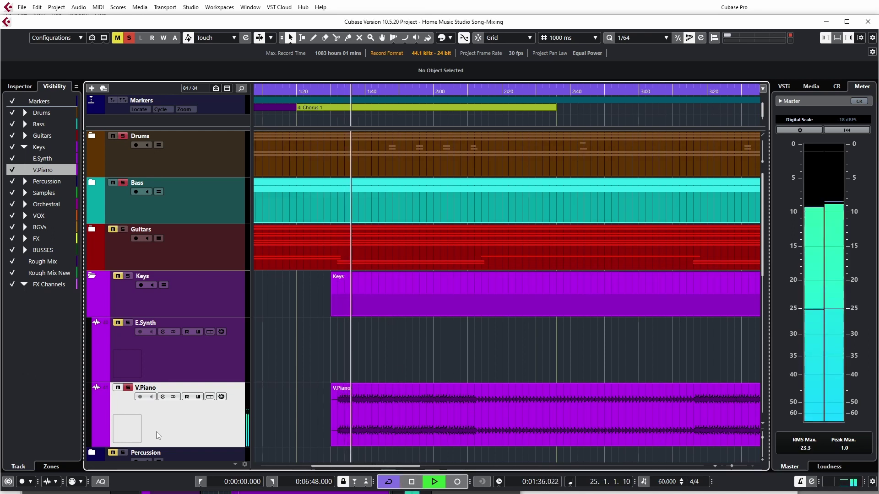
key("F3")
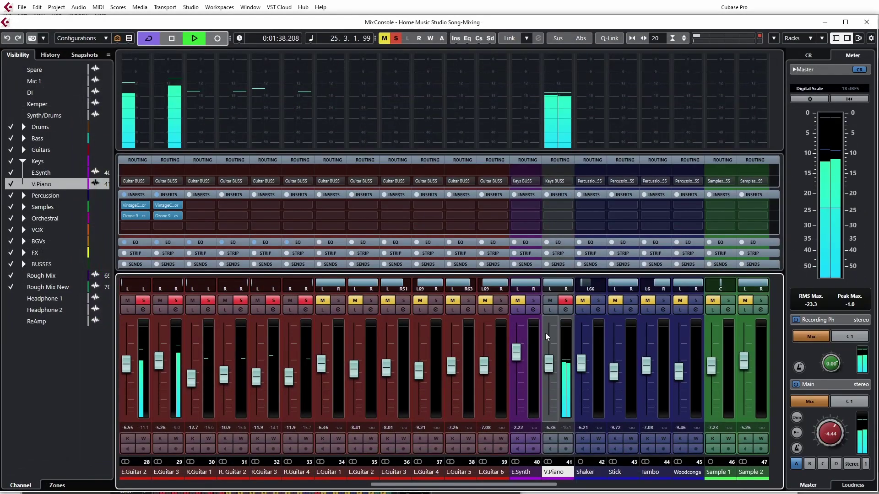
left_click(549, 310)
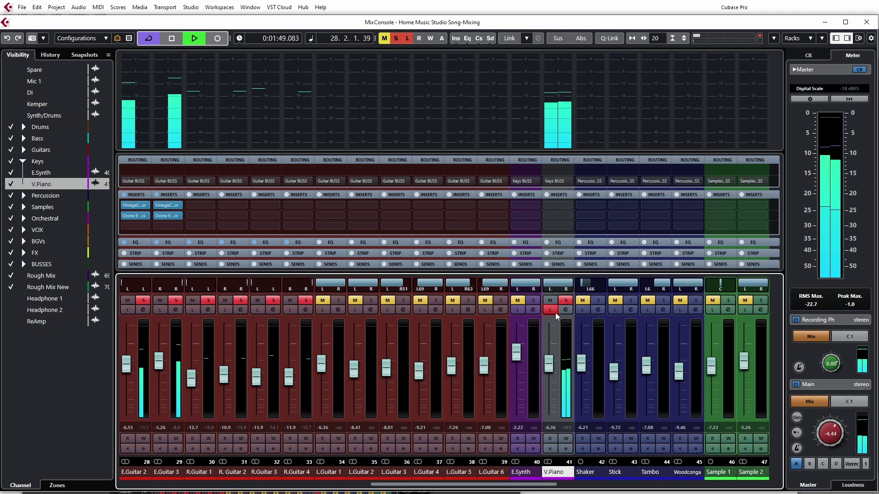
key("space")
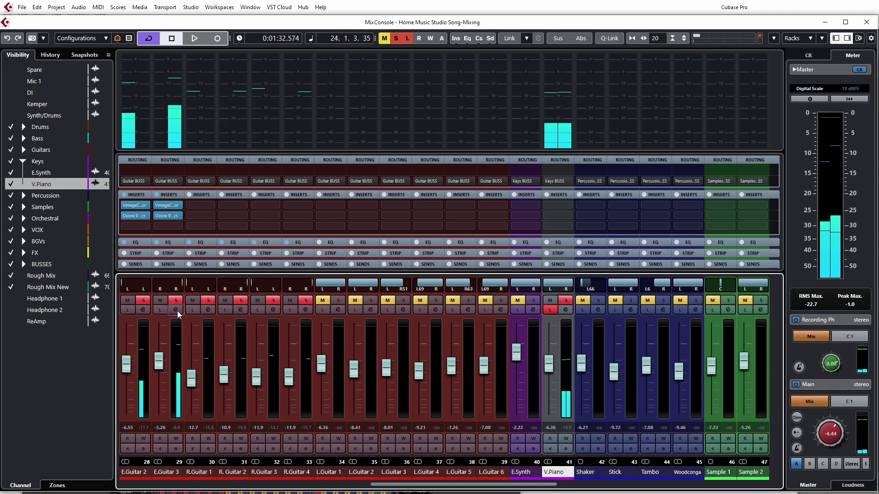
- Open the V.Piano channel settings and audition the channel with Listen enabled
left_click(176, 310)
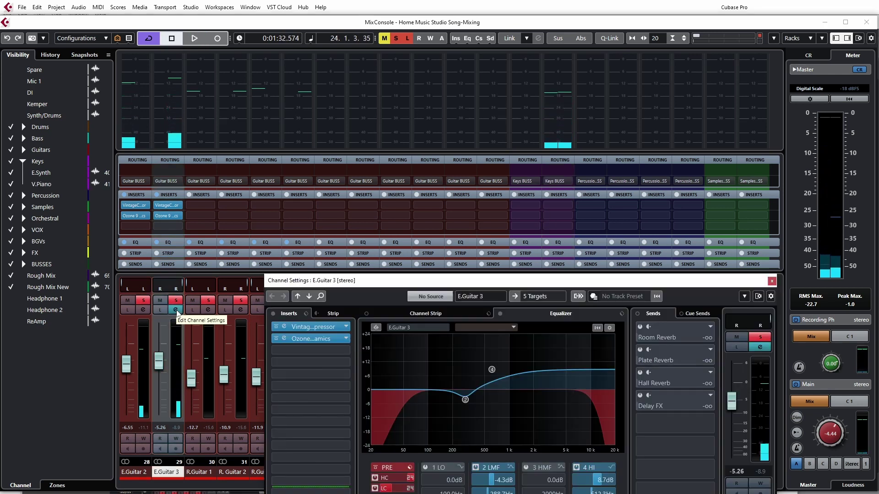
left_click(176, 310)
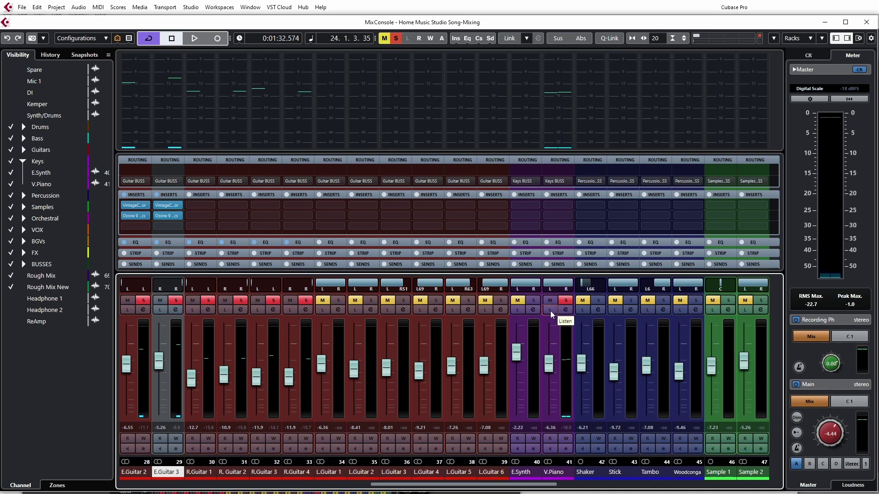
left_click(566, 314)
left_click_drag(561, 289, 468, 99)
key("space")
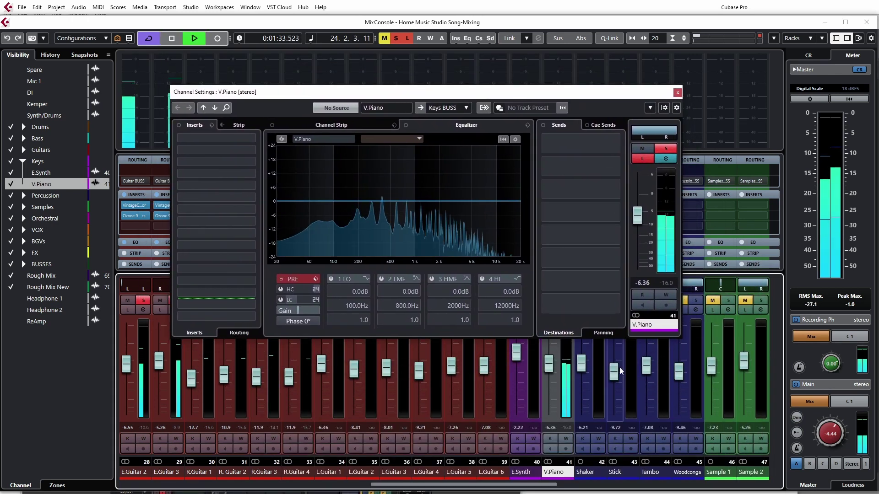
left_click_drag(552, 97, 508, 68)
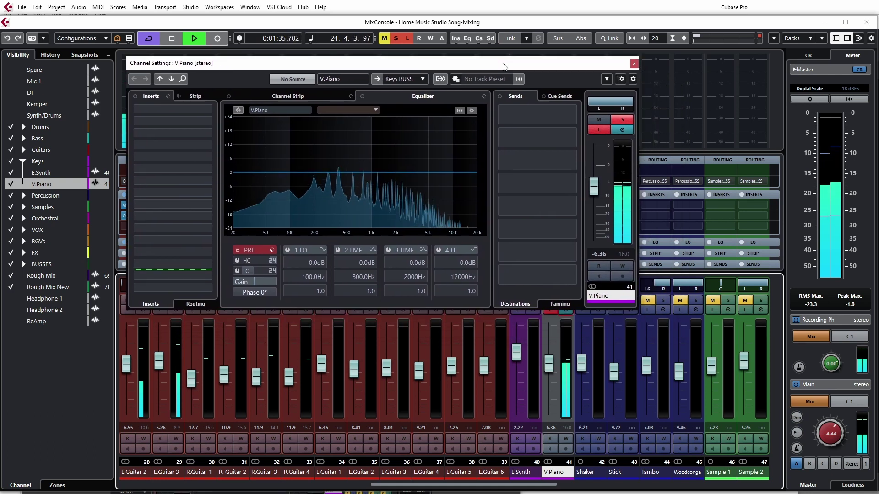
key("space")
- Examine the loudness meter and the Control Room's main settings, including the Listen level and Listen Dim
left_click(831, 485)
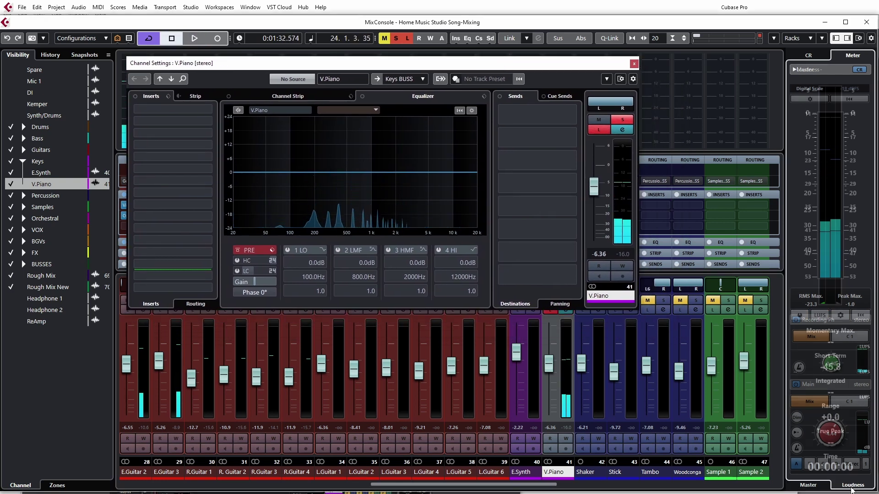
left_click(823, 486)
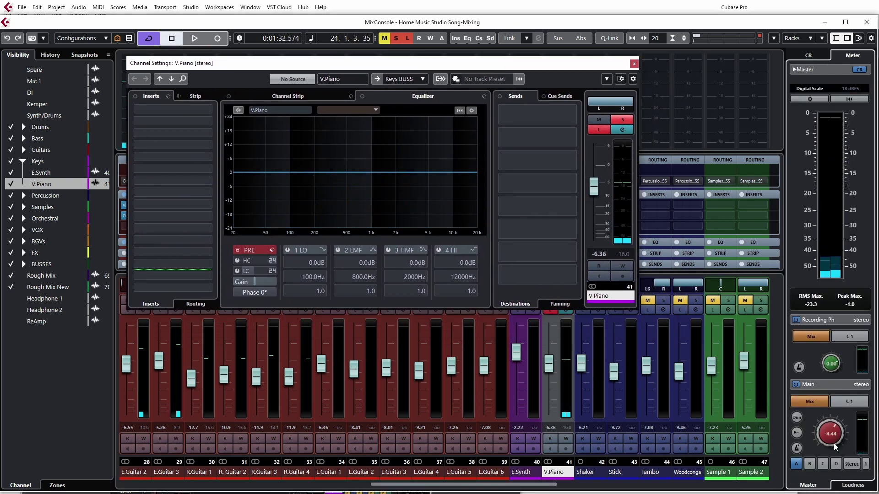
left_click(813, 56)
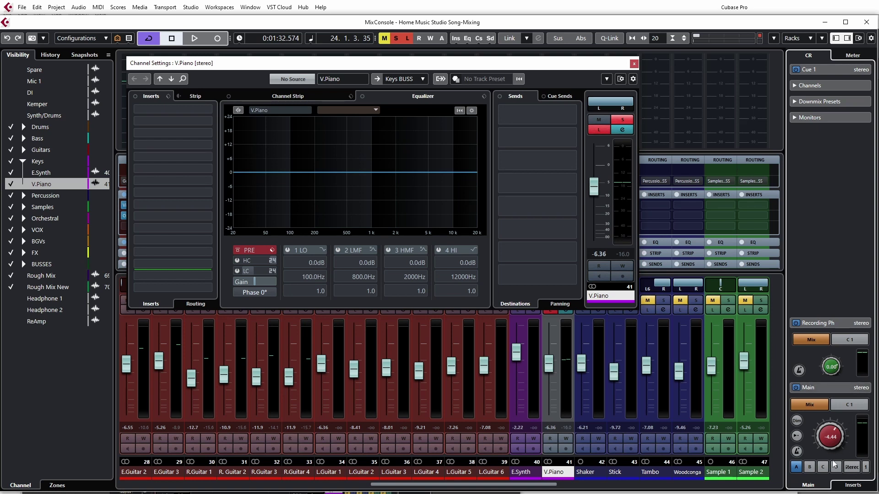
left_click(853, 486)
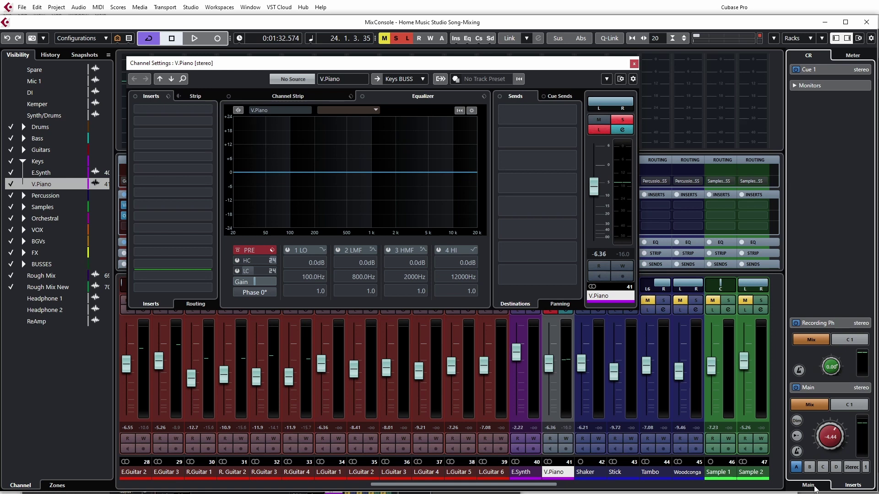
left_click(815, 489)
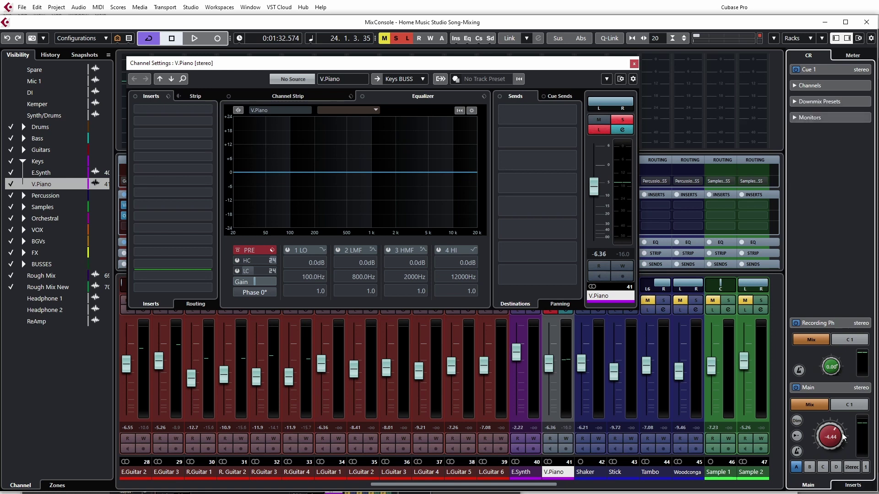
scroll(832, 391, "down", 2)
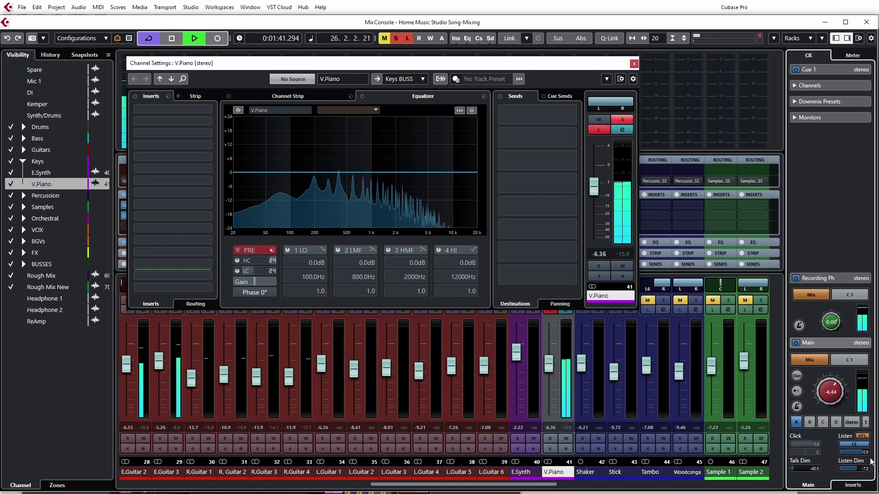
scroll(834, 375, "up", 2)
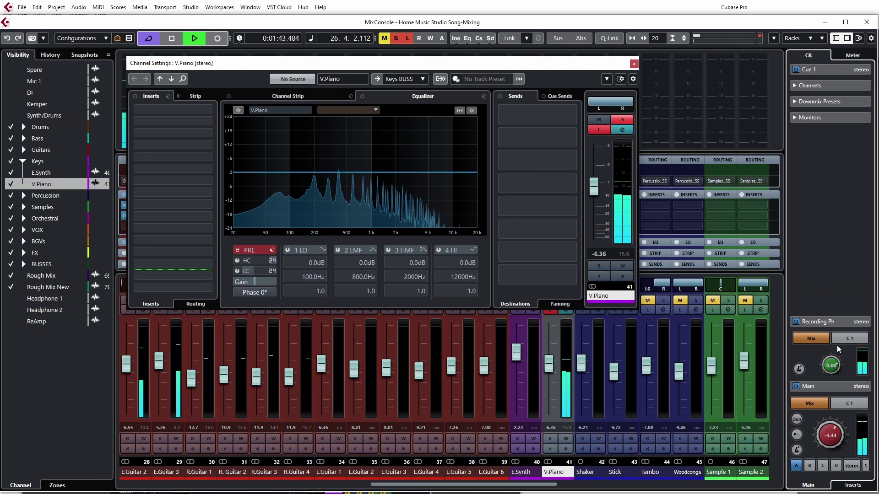
left_click(842, 56)
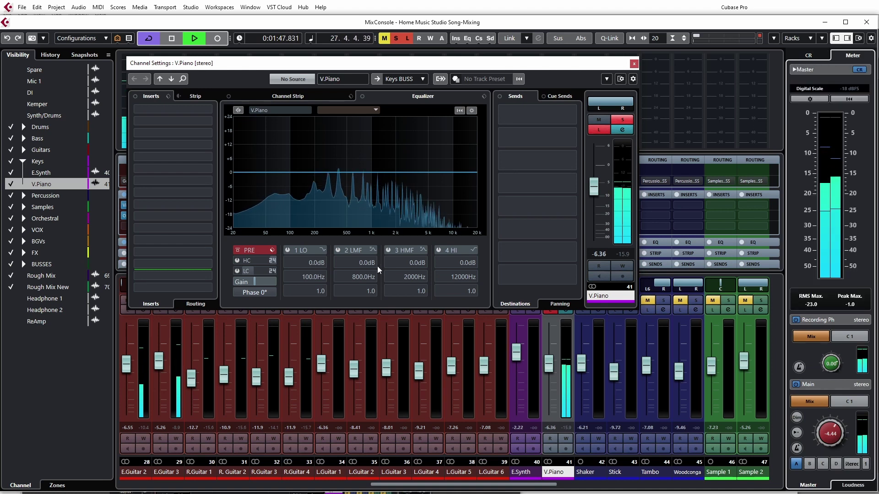
- Stop playback and activate the low-cut filter in the V.Piano channel's equalizer
left_click_drag(333, 64, 346, 155)
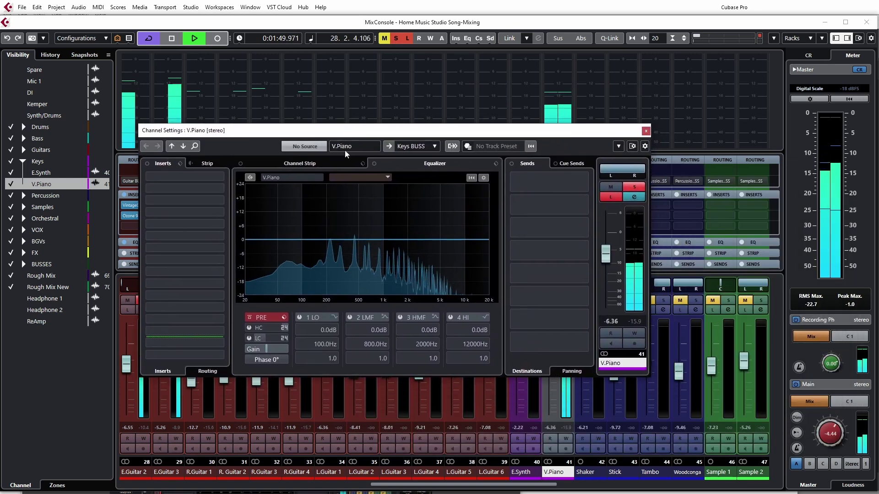
key("space")
left_click(260, 339)
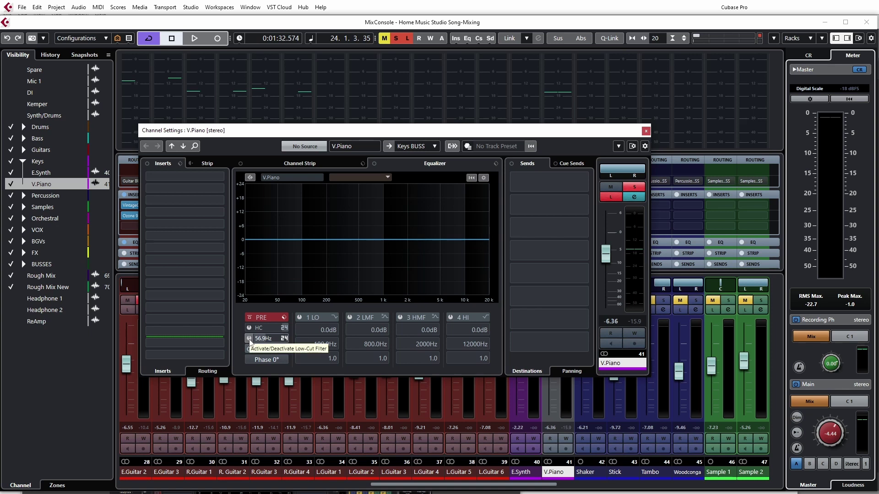
left_click(249, 339)
- Raise the V.Piano low-cut filter frequency to 271 Hz while listening to playback
key("space")
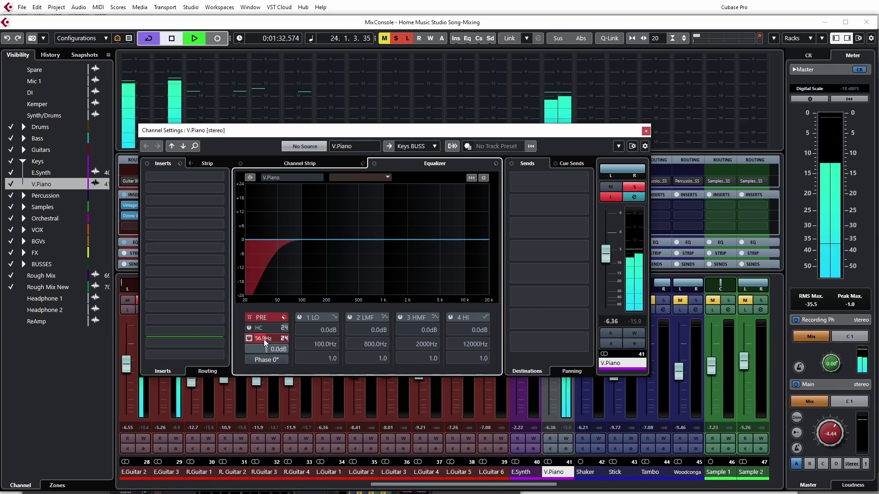
scroll(265, 340, "down", 3)
scroll(266, 341, "up", 8)
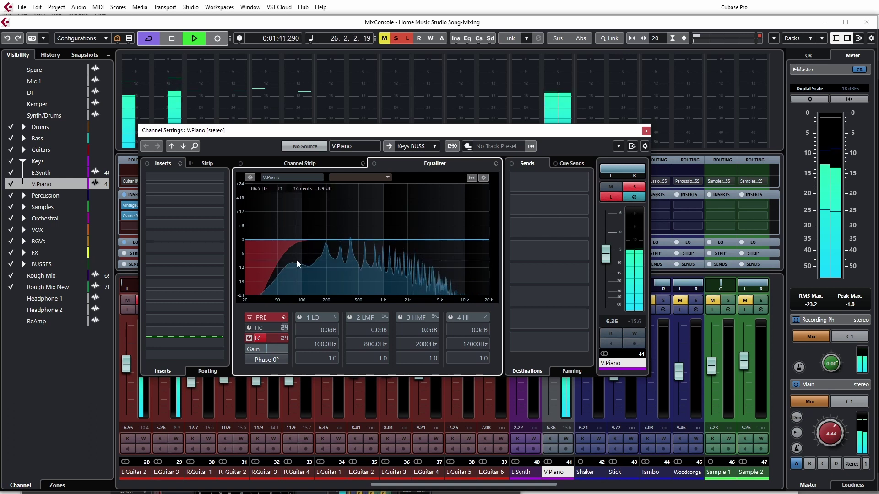
scroll(274, 340, "up", 3)
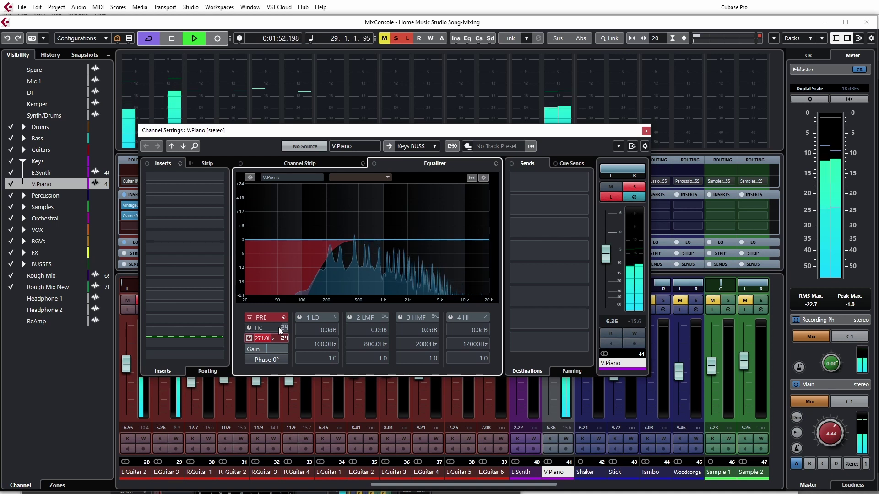
key("space")
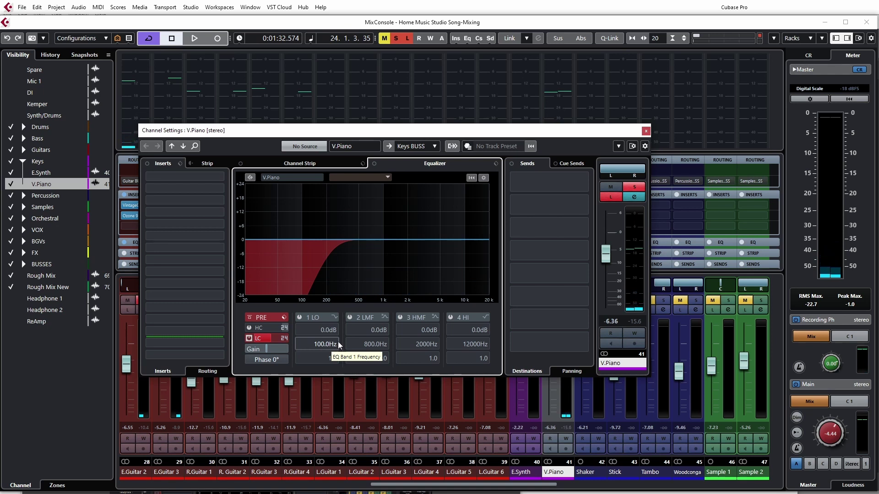
- Sweep the V.Piano low-cut frequency down to about 30 Hz and back up to around 195 Hz during playback
key("space")
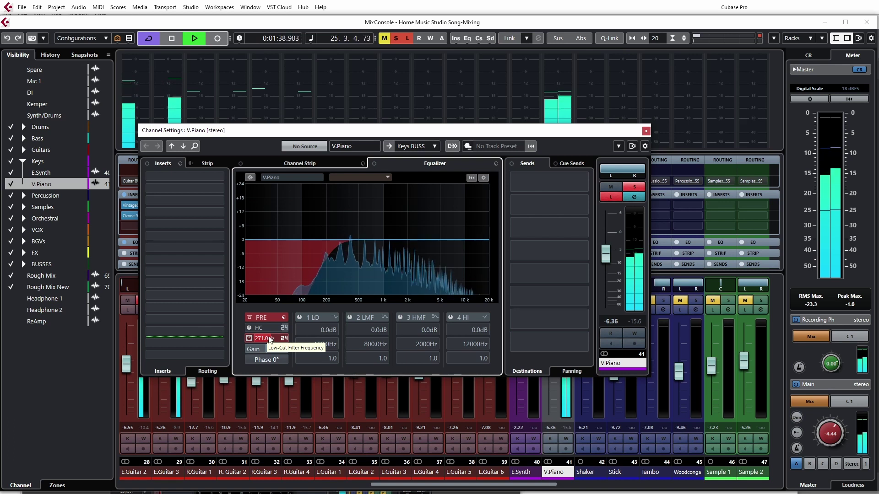
left_click_drag(270, 337, 253, 339)
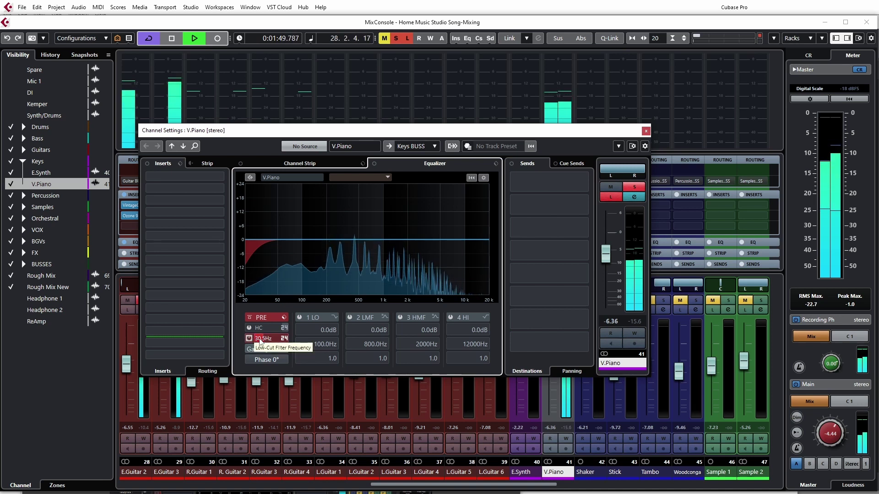
left_click_drag(263, 341, 277, 338)
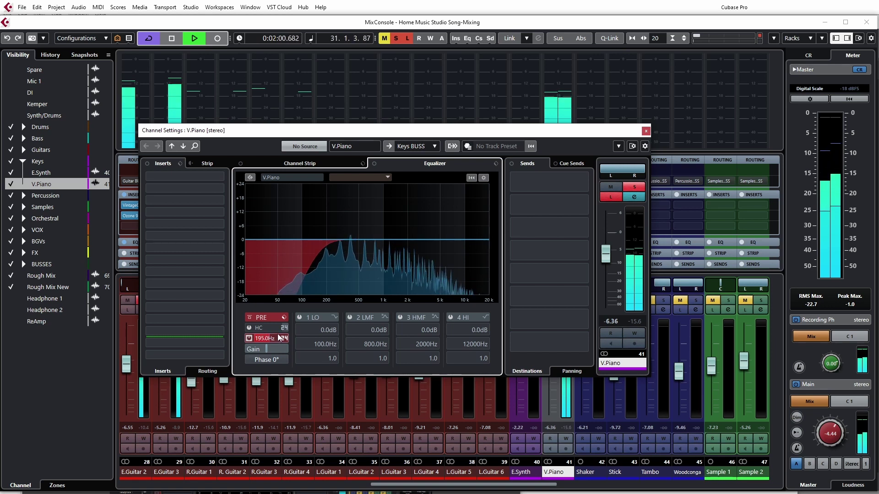
left_click_drag(278, 338, 274, 338)
key("space")
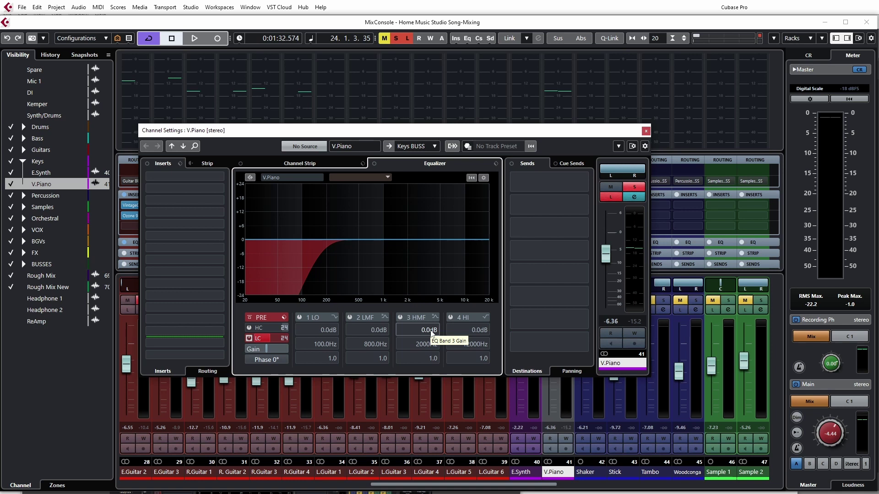
- Resume playback, activate the V.Piano equalizer's band 2 and cut it by 1.8 dB at about 804 Hz
key("space")
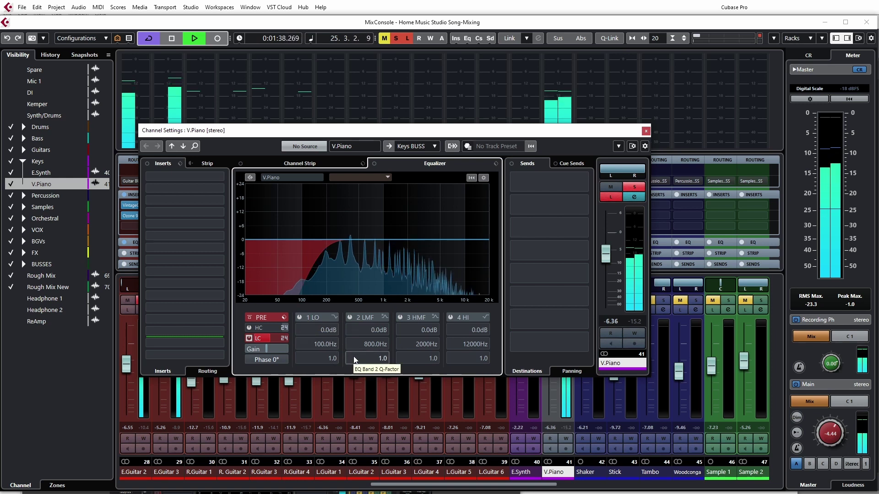
left_click(352, 318)
mouse_move(375, 240)
left_mouse_down()
mouse_move(373, 224)
mouse_move(350, 213)
mouse_move(341, 224)
mouse_move(329, 208)
mouse_move(362, 210)
mouse_move(364, 218)
mouse_move(320, 209)
mouse_move(378, 207)
mouse_move(376, 244)
left_mouse_up()
- Activate EQ bands 3 and 4 and boost the high band by 4.9 dB at about 3344 Hz
left_click(402, 318)
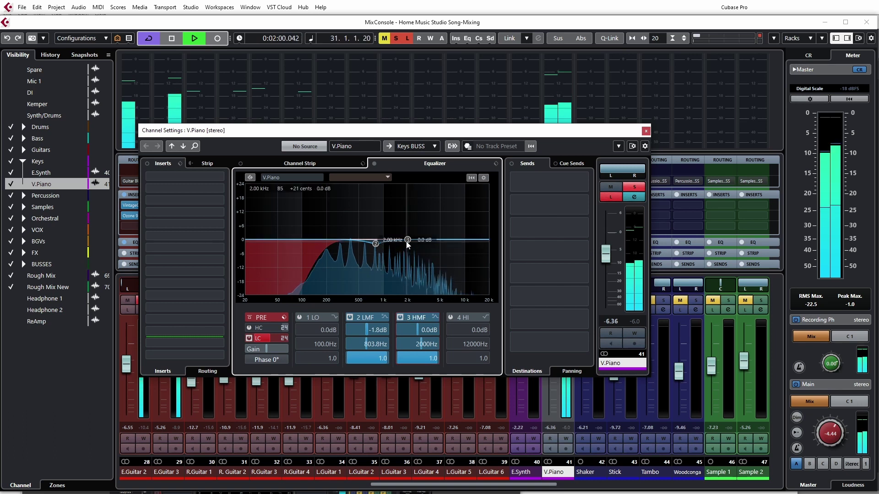
left_click(450, 318)
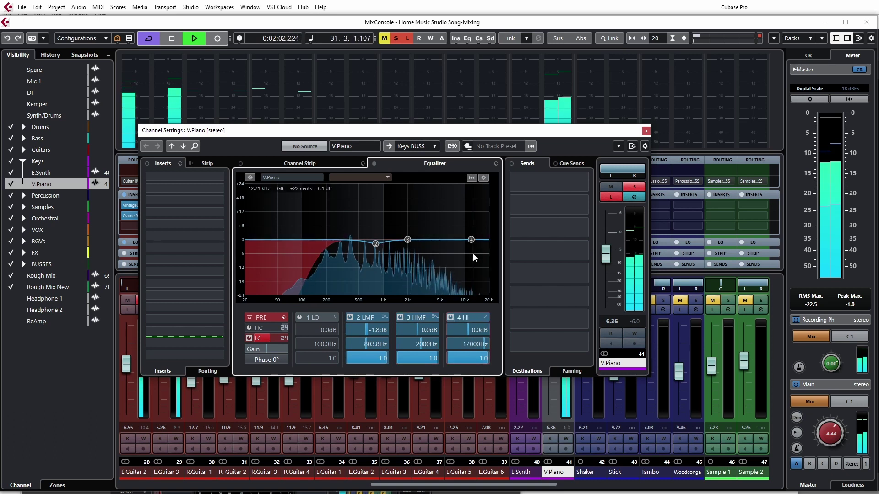
left_click_drag(471, 239, 426, 228)
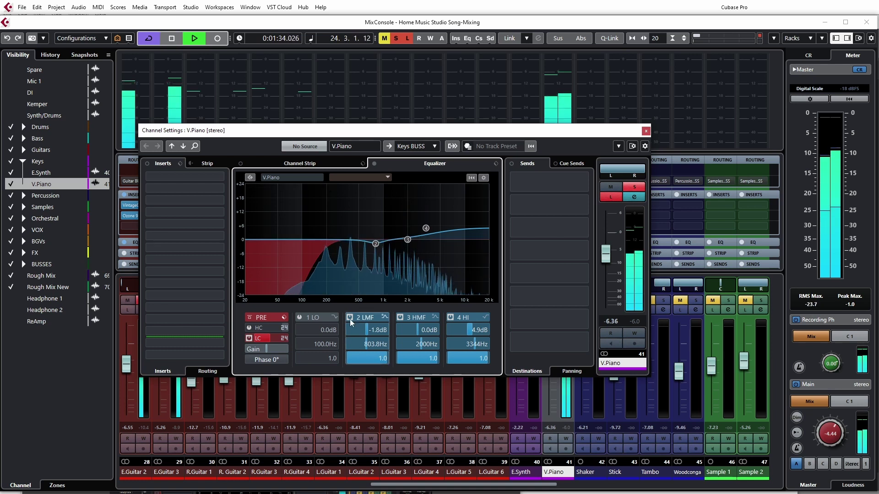
- Activate EQ band 1, set its filter type to Parametric II and cut 2.4 dB at about 426 Hz
left_click(300, 318)
left_click(335, 318)
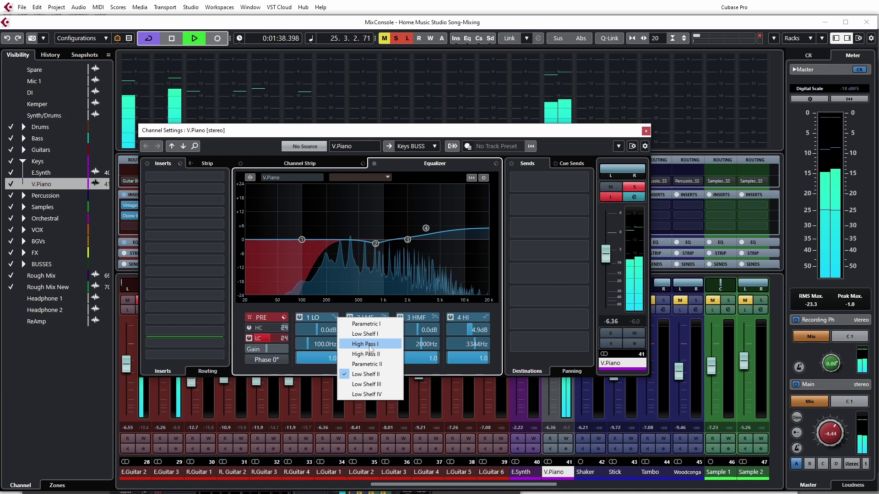
left_click(370, 345)
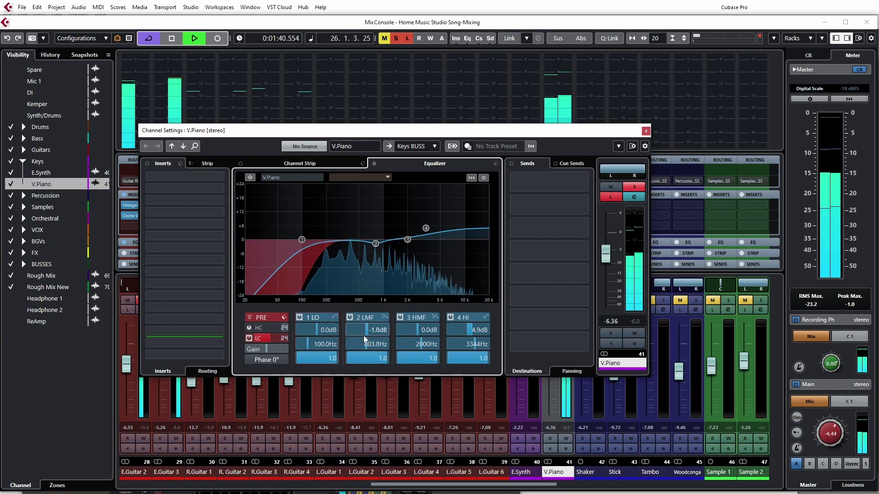
left_click(334, 320)
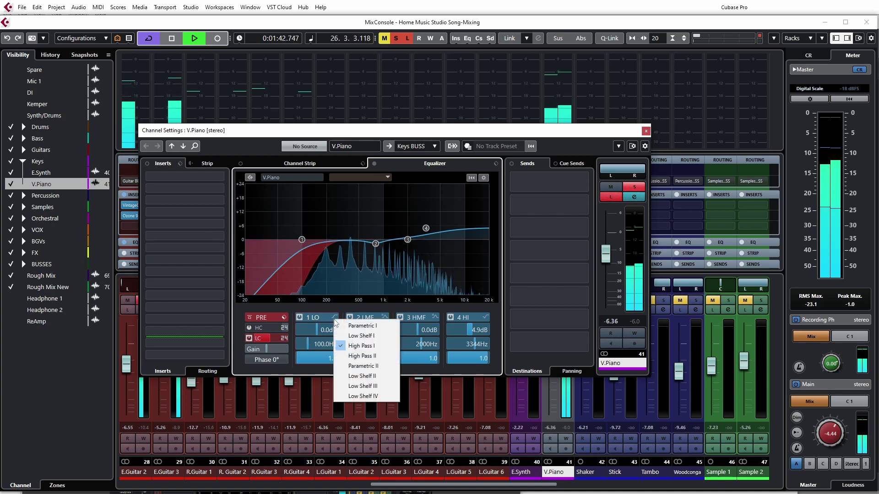
left_click(361, 366)
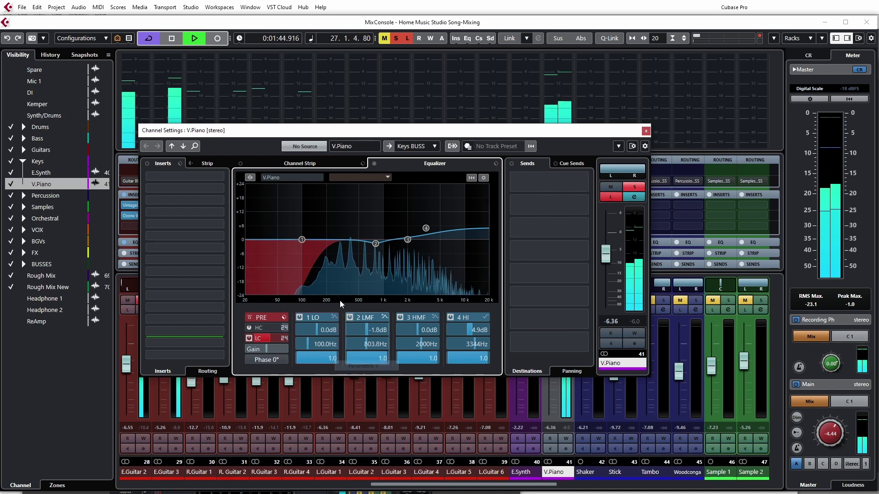
left_click_drag(305, 240, 351, 248)
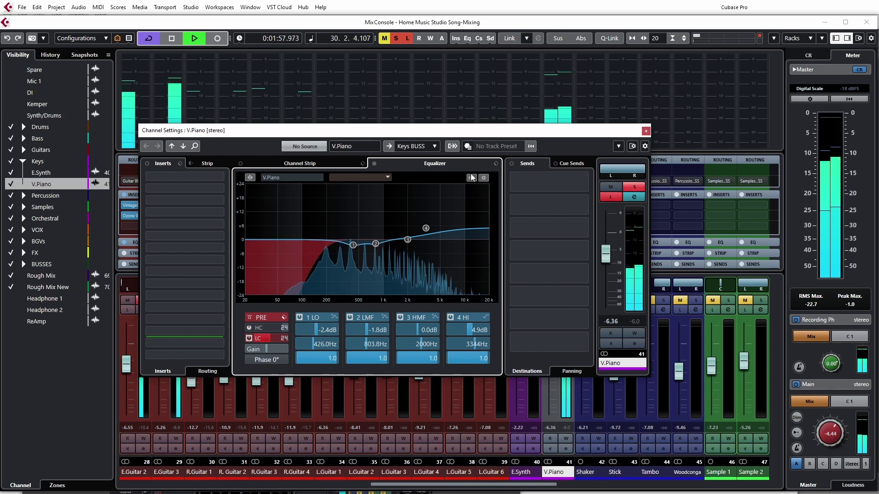
- Bypass and re-enable the V.Piano equalizer during playback to compare the sound with and without EQ
left_click(372, 164)
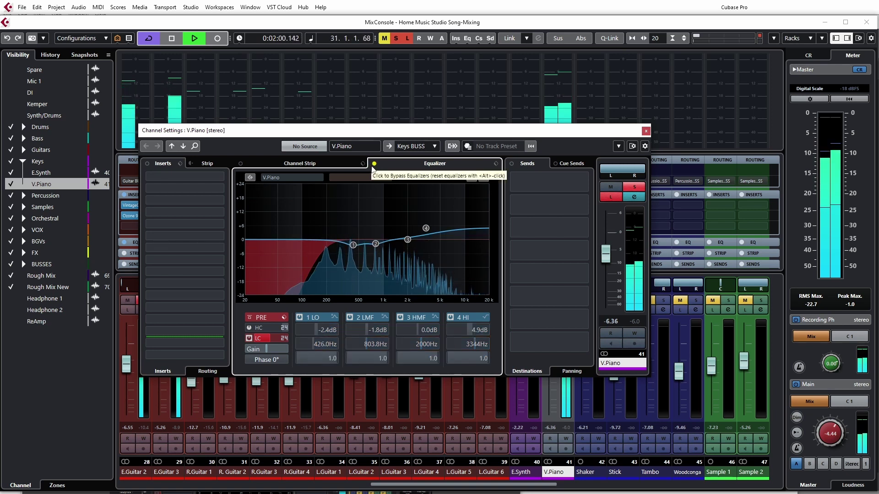
left_click(374, 164)
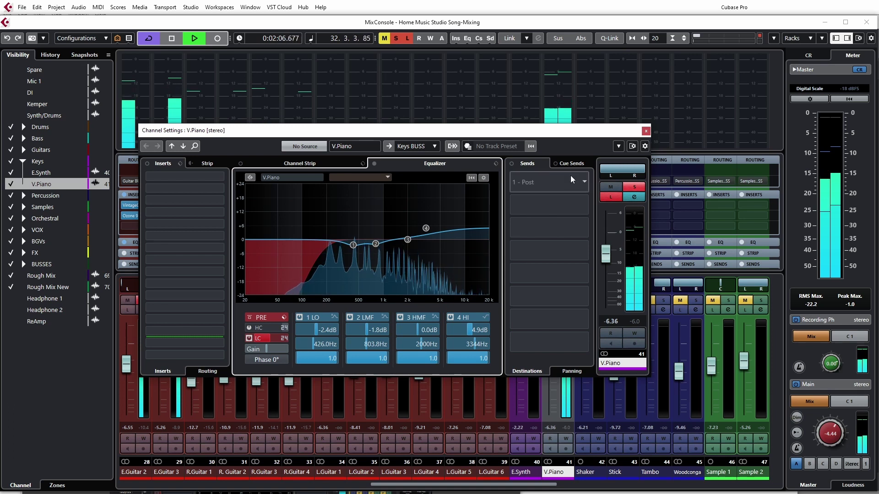
key("space")
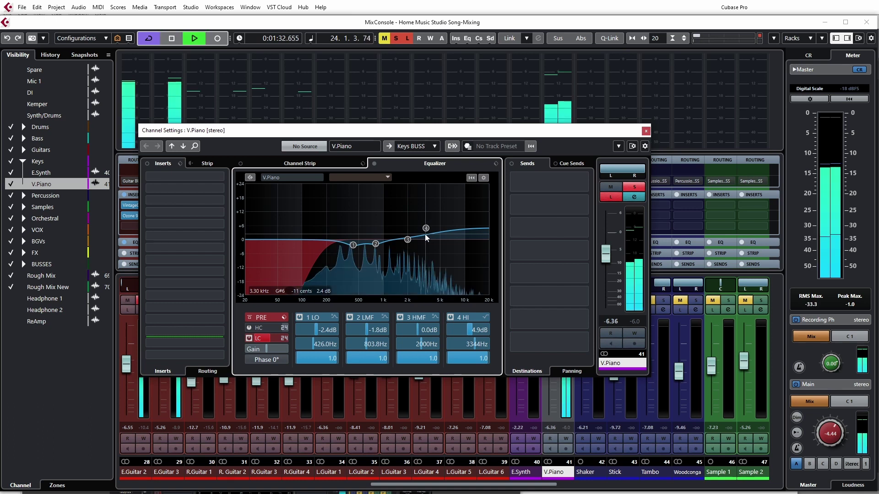
- Turn off Listen on V.Piano and toggle its solo off and on to judge the piano within the mix
left_click(611, 198)
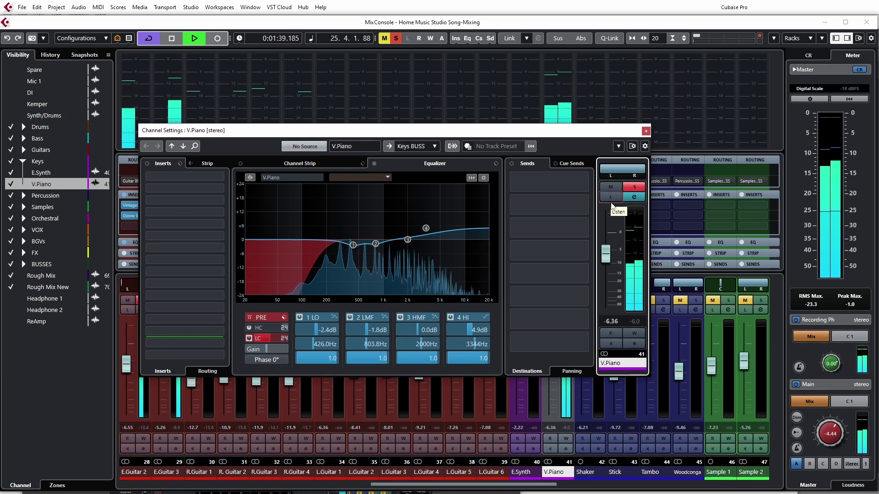
left_click(636, 189)
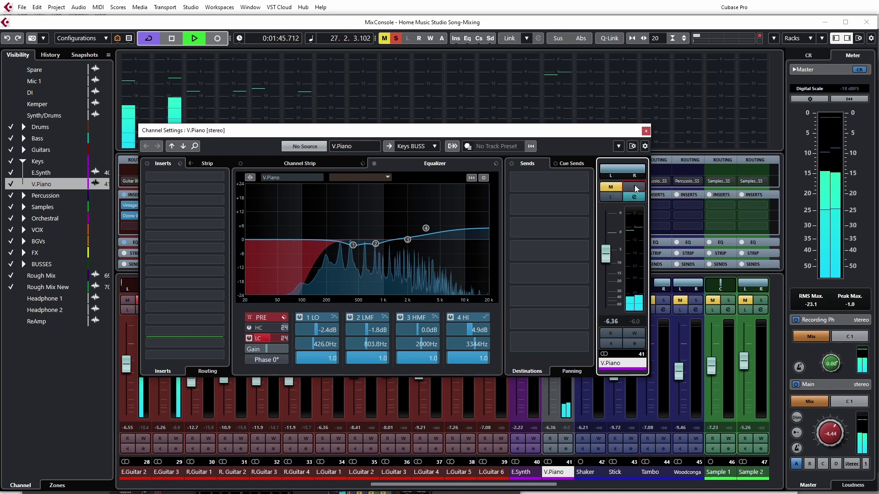
left_click(636, 188)
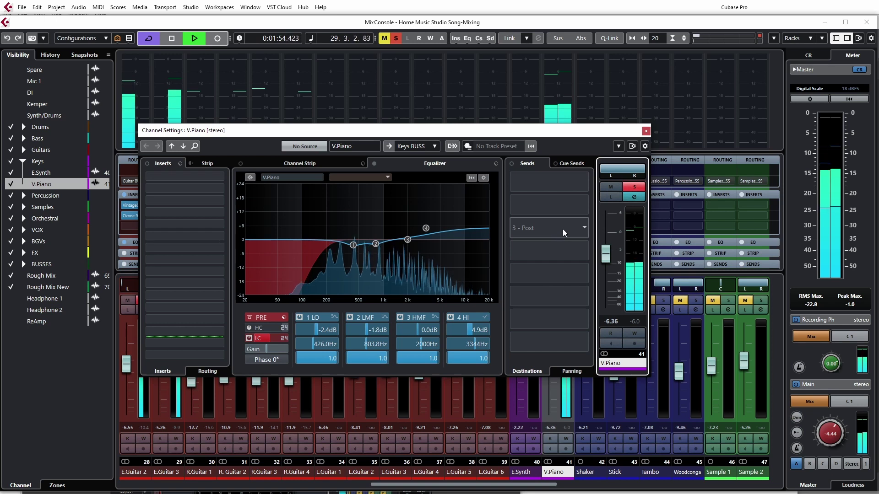
- Move the channel settings window aside and set the V.Piano fader to -3.98 dB during playback
left_click_drag(417, 129, 562, 228)
key("space")
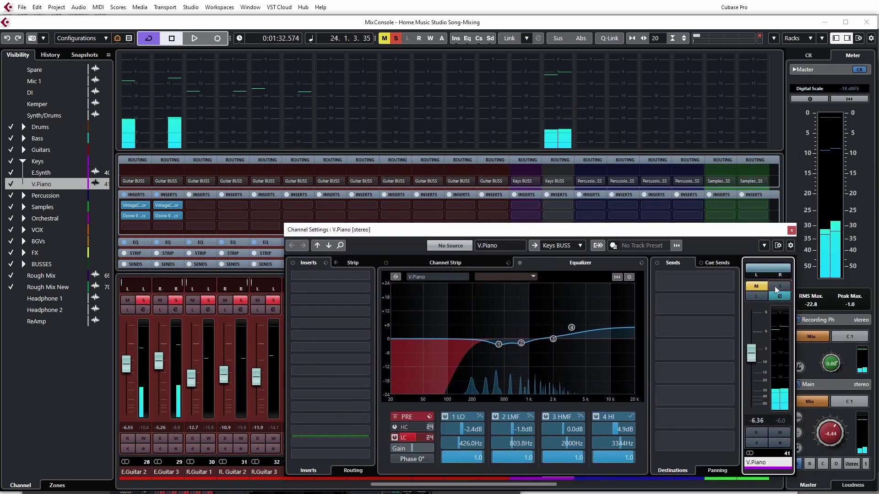
key("space")
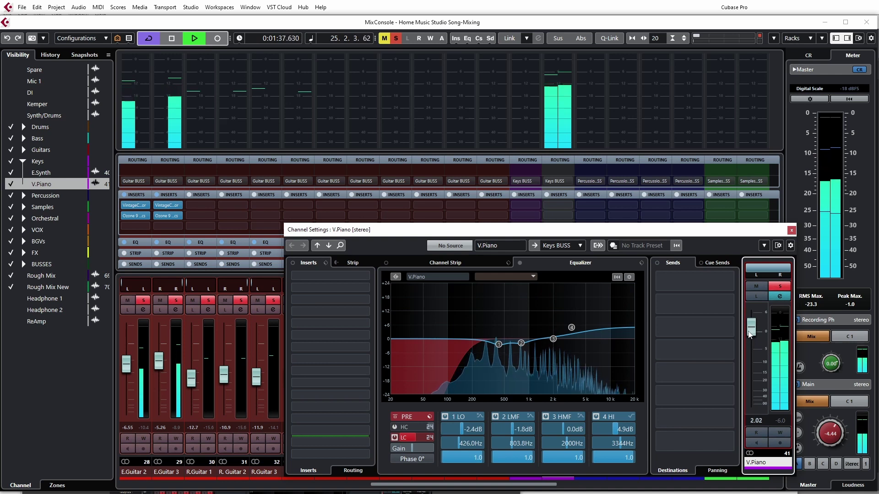
left_click_drag(743, 352, 743, 361)
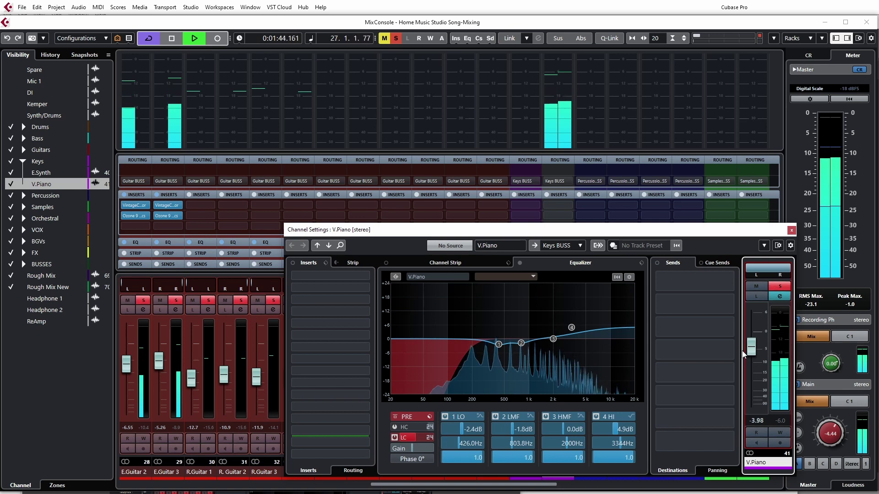
- Toggle V.Piano's solo off and on to compare the mix, and move the channel settings window to reveal the mixer faders
left_click(778, 289)
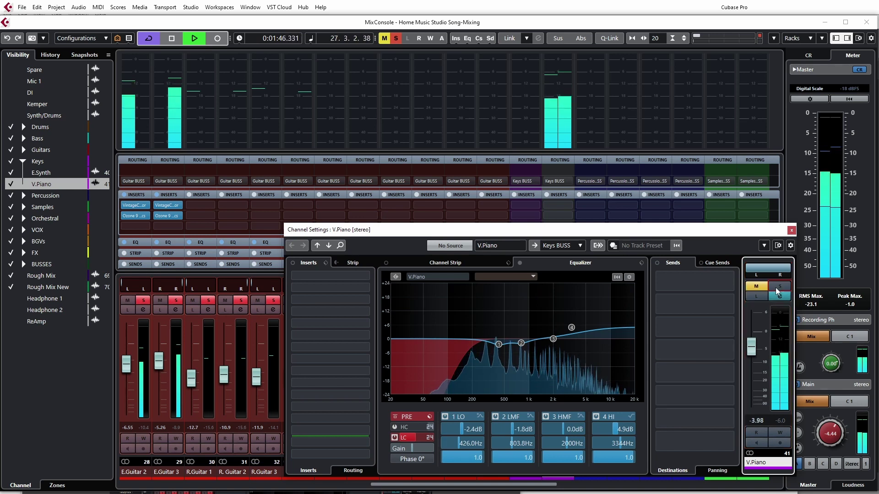
left_click(777, 287)
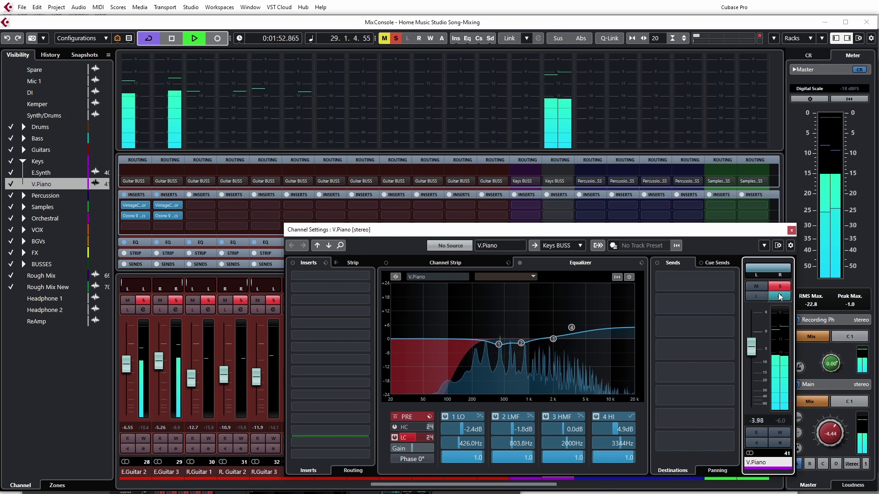
left_click_drag(719, 236, 625, 152)
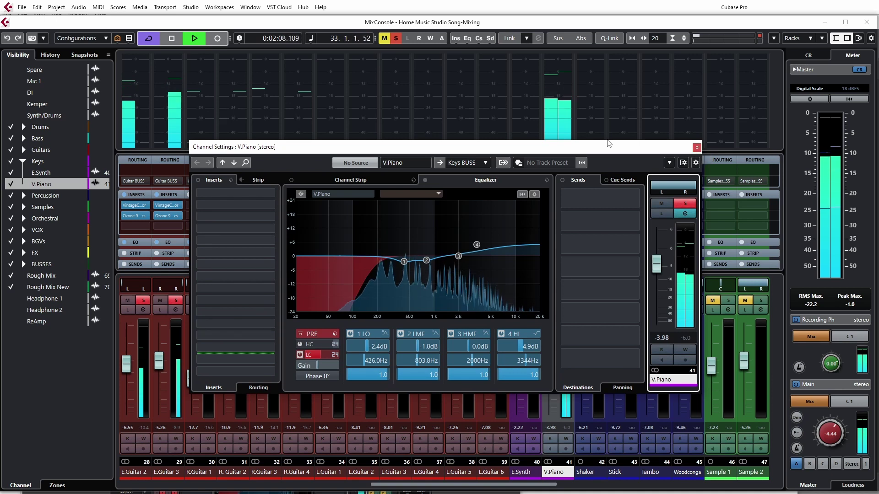
left_click_drag(581, 147, 592, 106)
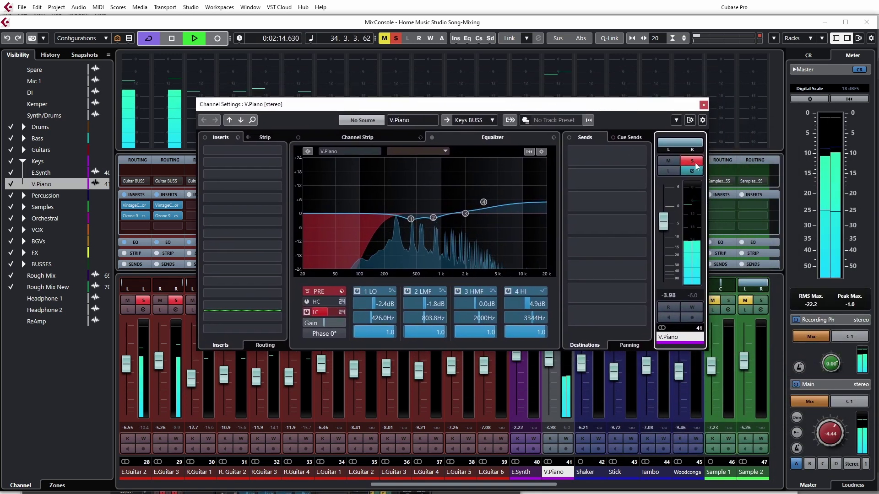
- Toggle V.Piano's Listen and solo states repeatedly during playback to compare the mix with and without the piano
left_click(671, 172)
left_click(673, 171)
left_click(693, 162)
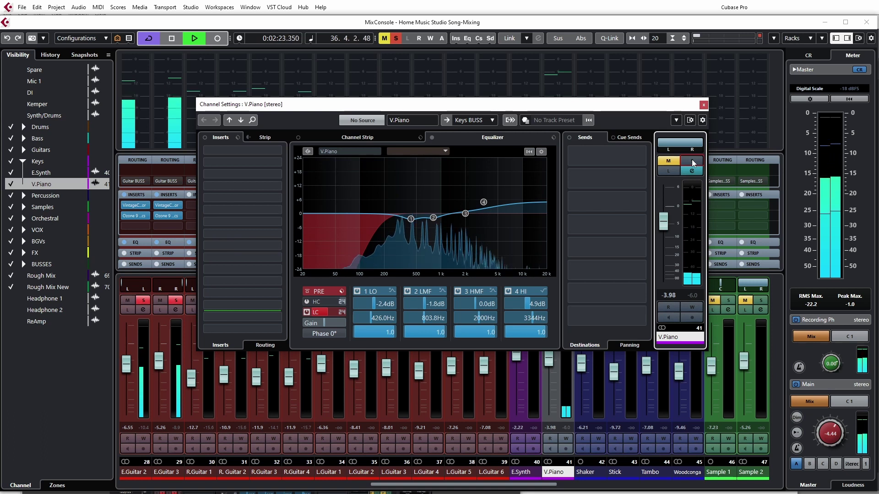
left_click(693, 163)
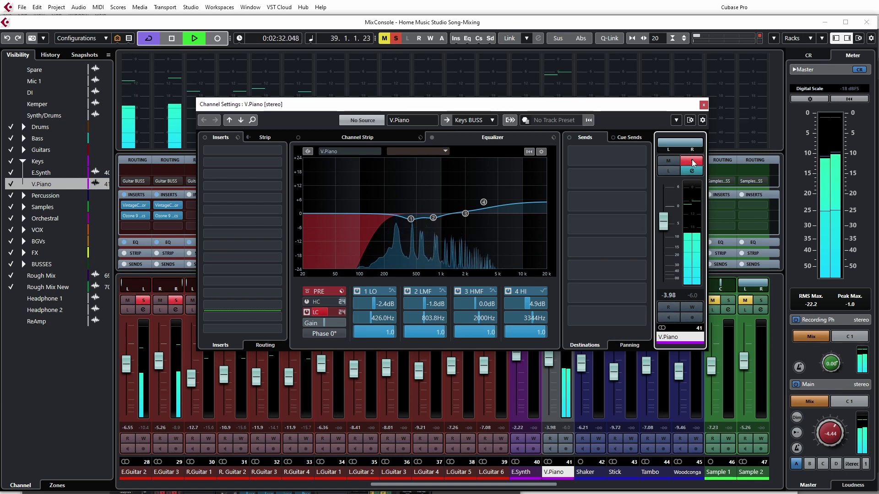
left_click(693, 161)
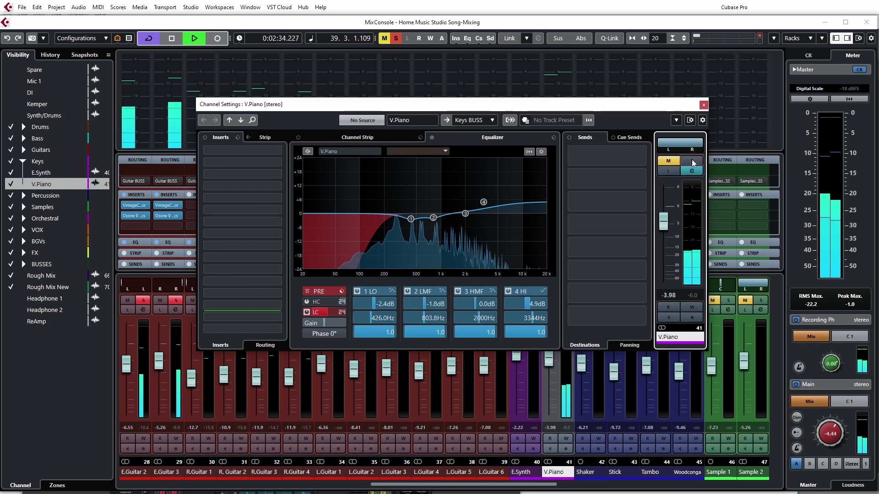
left_click(692, 161)
- Raise the V.Piano fader to -3.37 dB, stop playback and close its channel settings
left_click_drag(669, 226, 669, 224)
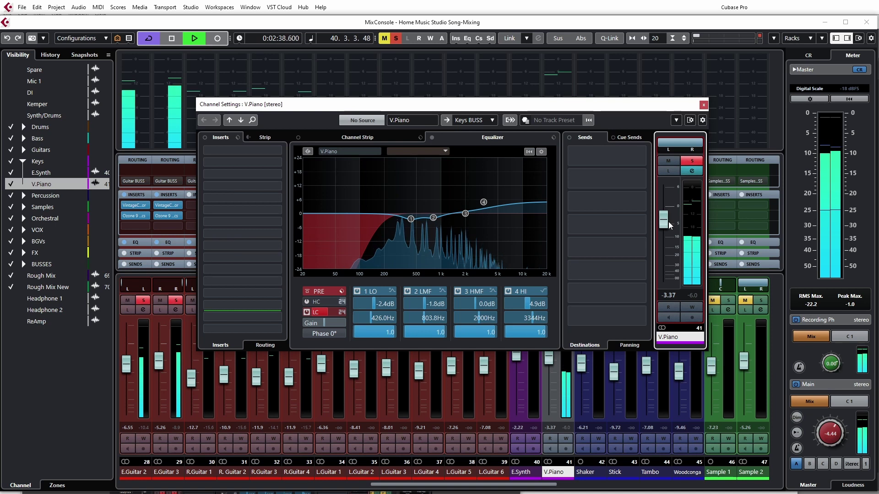
key("space")
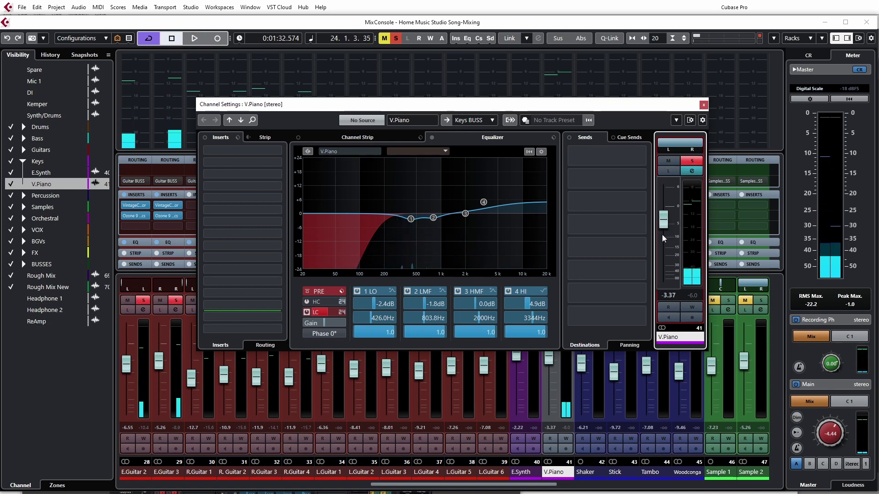
left_click_drag(468, 109, 467, 179)
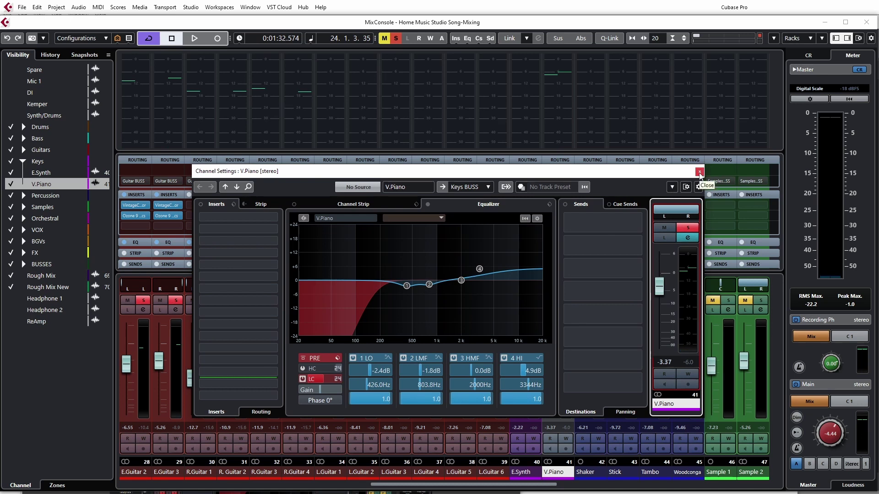
left_click(700, 173)
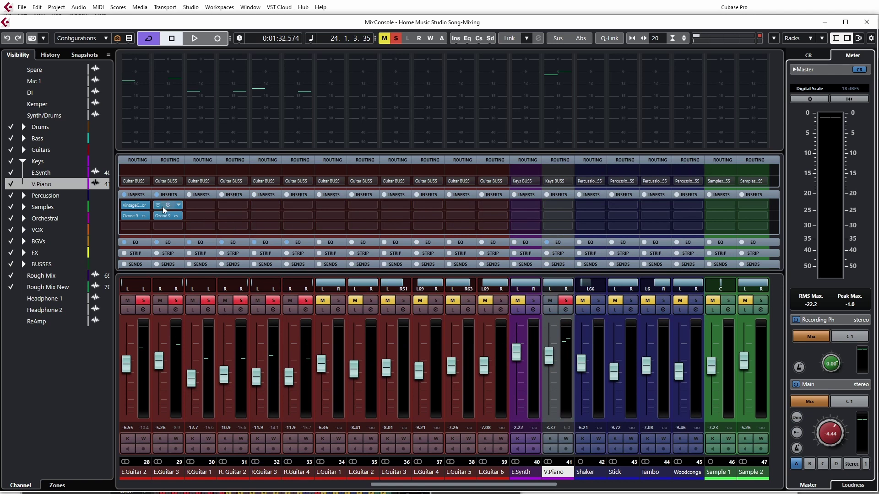
- Insert Tube Compressor from the Compressors group into V.Piano's first insert slot and move its window clear of the V.Piano channel
mouse_move(491, 485)
left_mouse_down()
mouse_move(381, 490)
mouse_move(494, 490)
left_mouse_up()
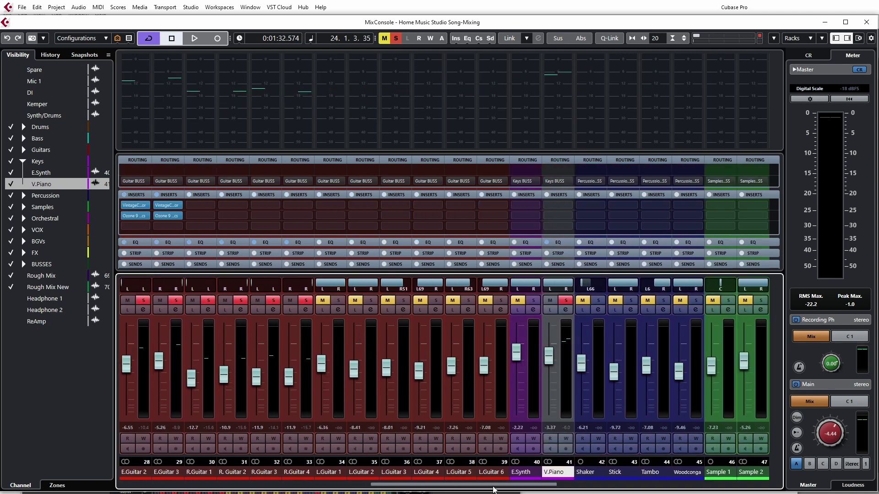
left_click(568, 207)
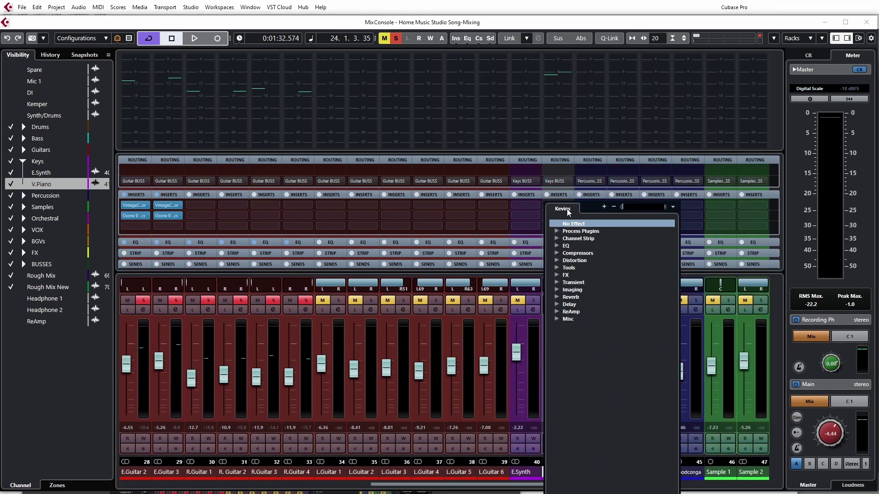
left_click(557, 254)
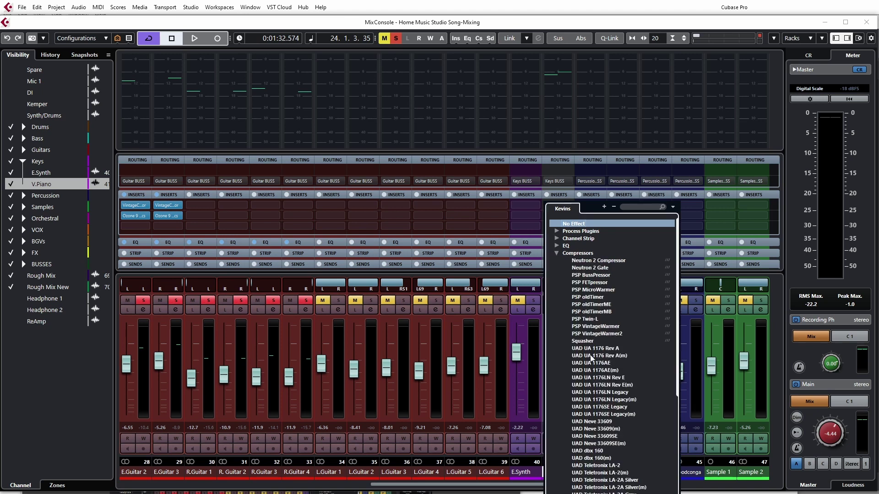
scroll(592, 359, "down", 10)
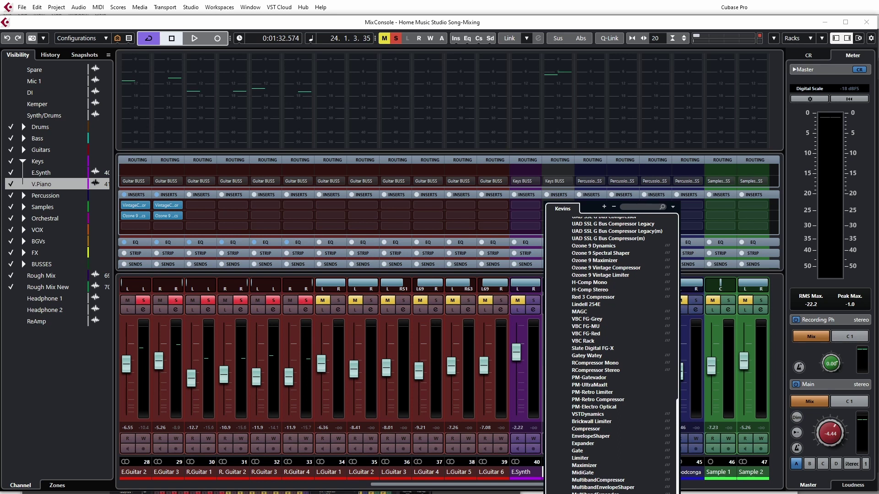
left_click(588, 493)
left_click_drag(568, 188, 339, 143)
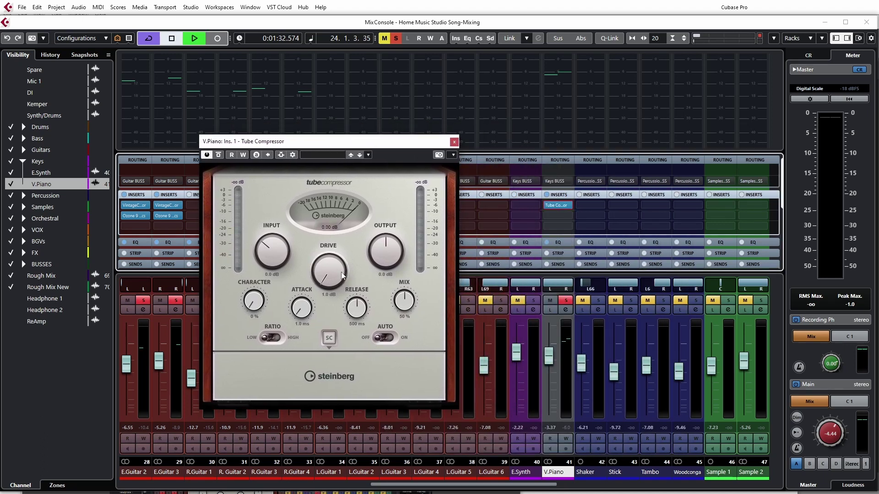
- Start playback with V.Piano's Listen enabled, and set Tube Compressor's Drive to about 2.6 dB and Mix to 100 %
key("space")
left_click(551, 310)
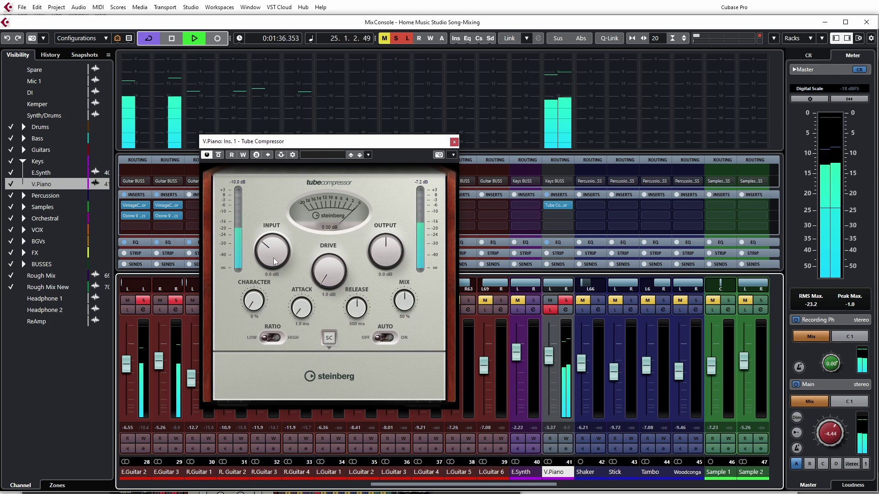
left_click_drag(323, 277, 314, 244)
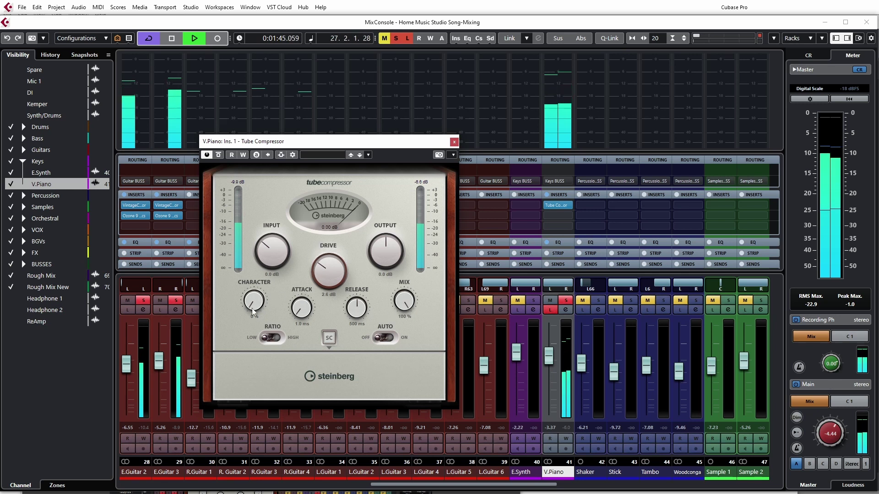
mouse_move(312, 276)
left_mouse_down()
mouse_move(319, 251)
mouse_move(315, 277)
left_mouse_up()
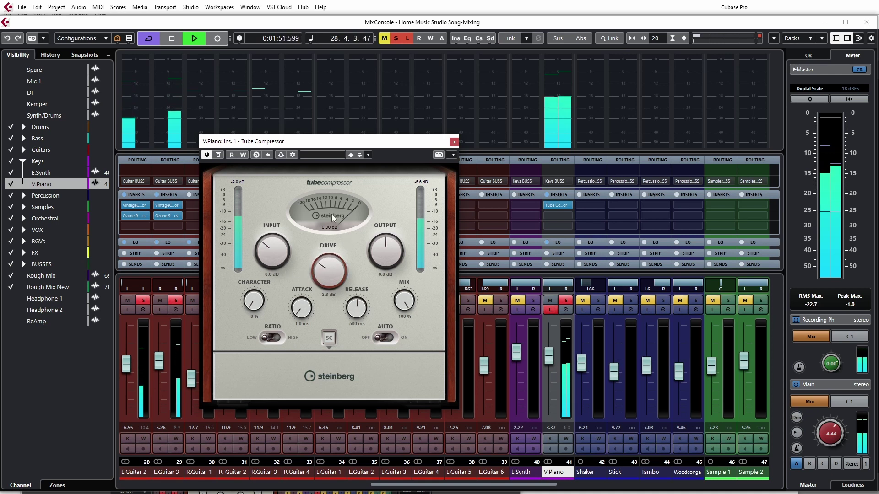
- Restart playback and set Tube Compressor's Input to 12.2 dB and Drive to 2.1 dB
key("space")
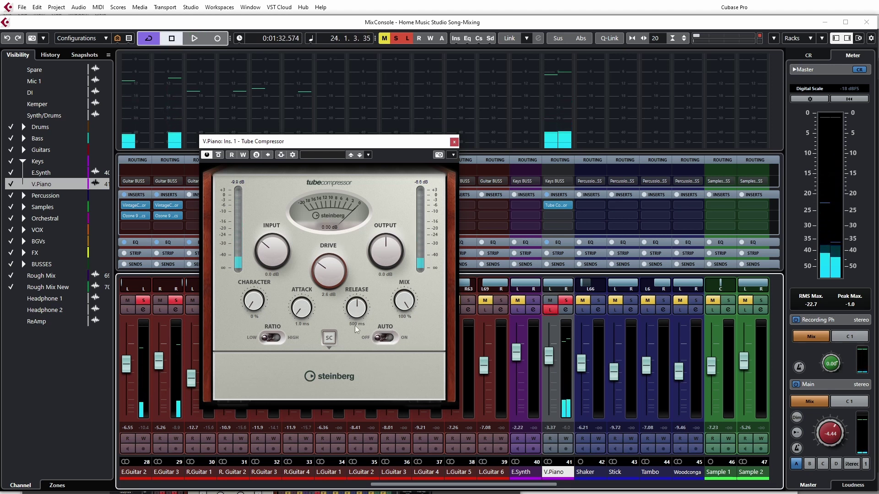
key("space")
scroll(268, 247, "up", 3)
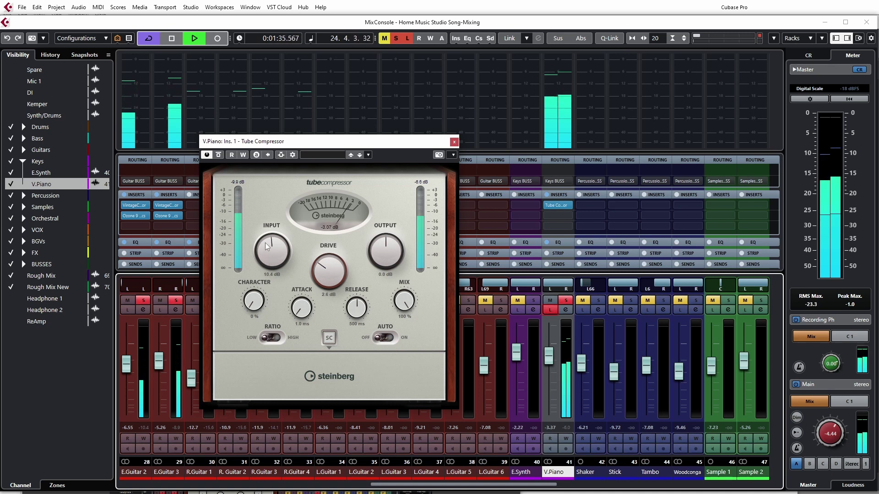
scroll(267, 247, "up", 4)
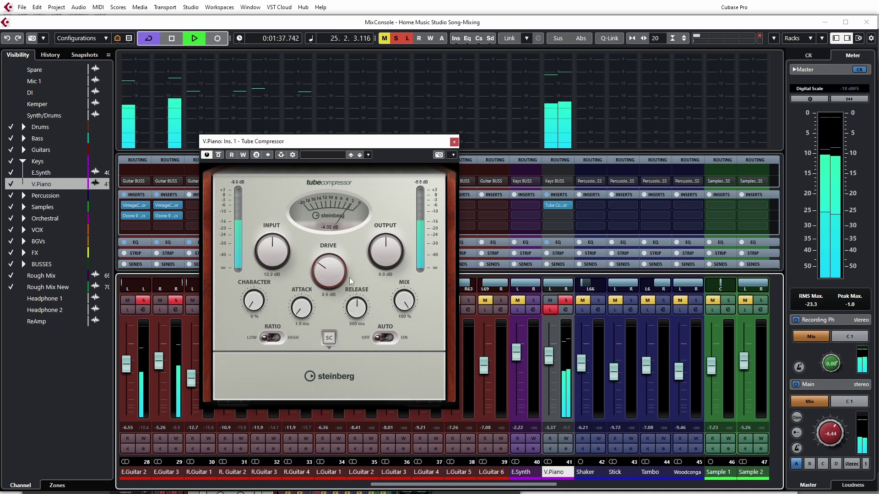
scroll(333, 274, "down", 4)
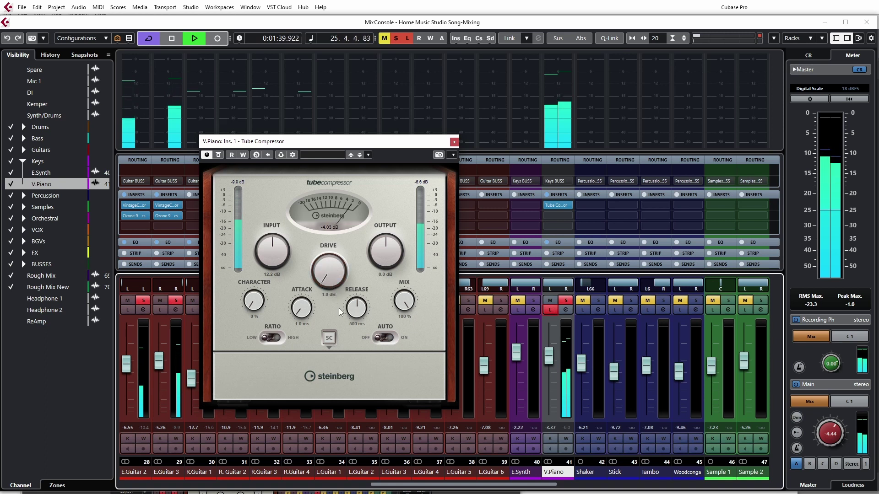
scroll(328, 276, "up", 3)
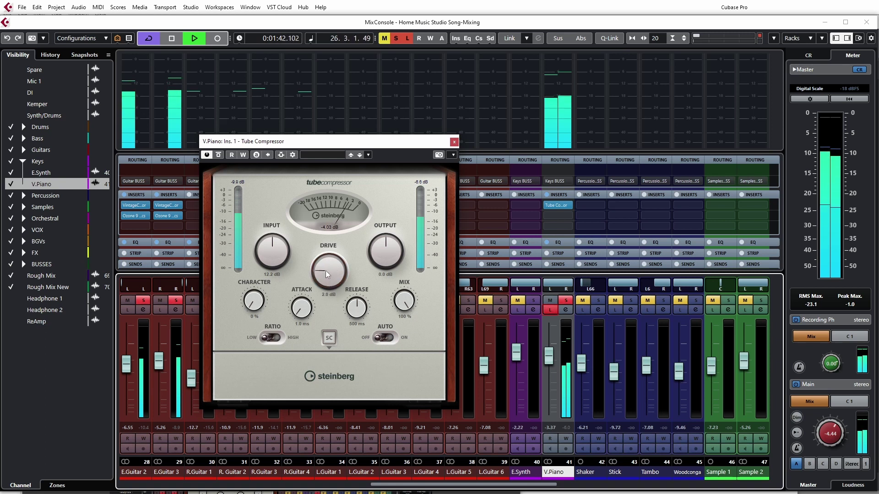
mouse_move(326, 270)
left_mouse_down()
mouse_move(320, 181)
mouse_move(323, 271)
left_mouse_up()
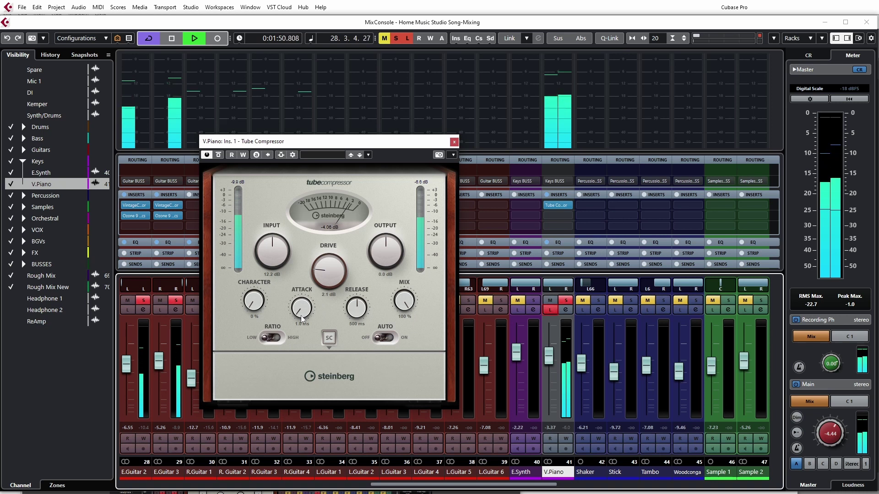
- Audition Tube Compressor with the high ratio and with bypass, returning to the low ratio and setting Character to 23 %
left_click_drag(254, 301, 249, 252)
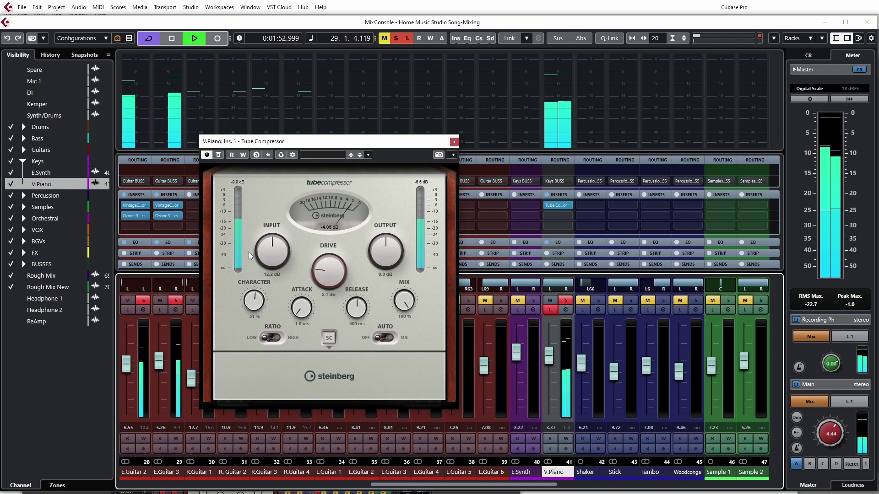
left_click(275, 338)
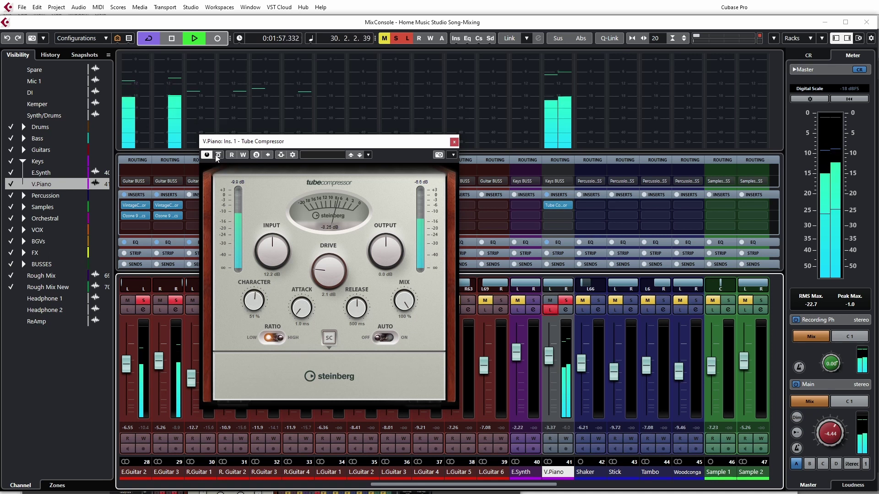
left_click(218, 156)
left_click(219, 155)
left_click(271, 339)
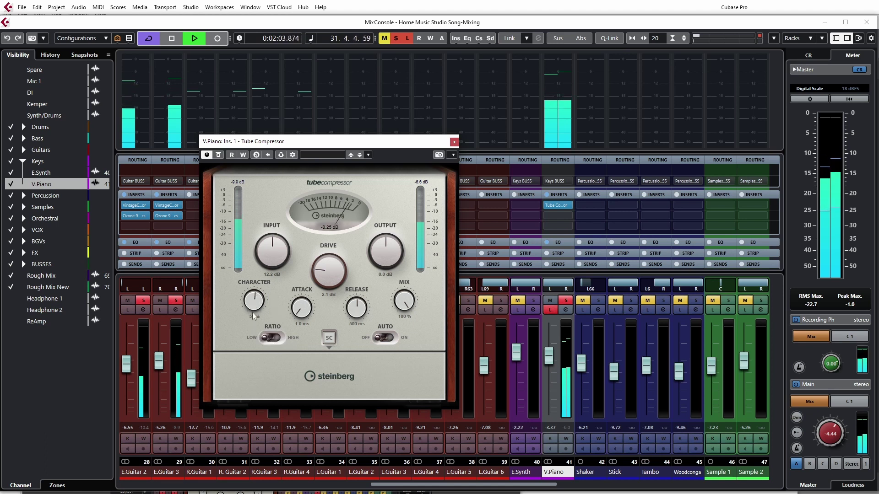
left_click_drag(254, 301, 252, 336)
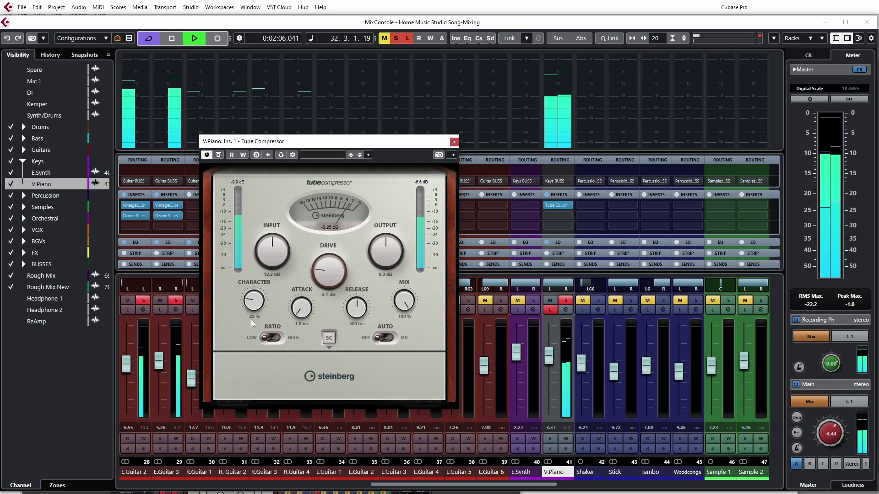
- Replace Tube Compressor with VintageCompressor in V.Piano's first insert slot, restart playback and move the plug-in window aside
key("space")
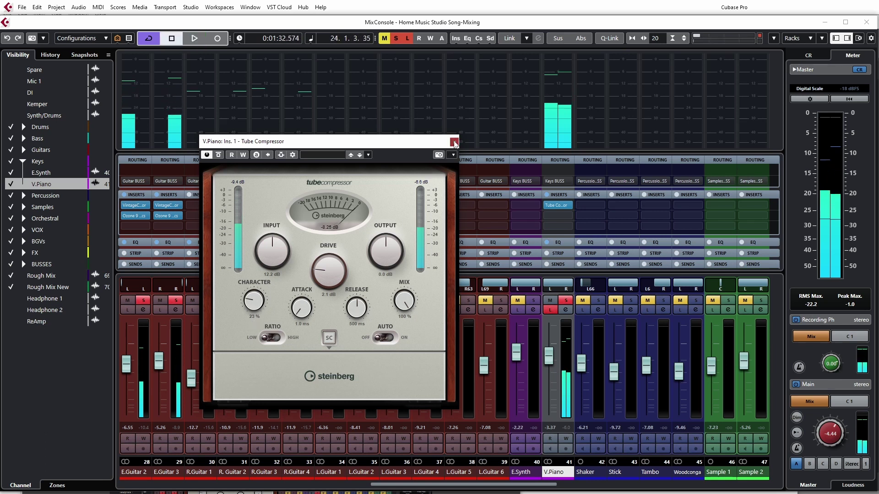
left_click(453, 141)
left_click(557, 215)
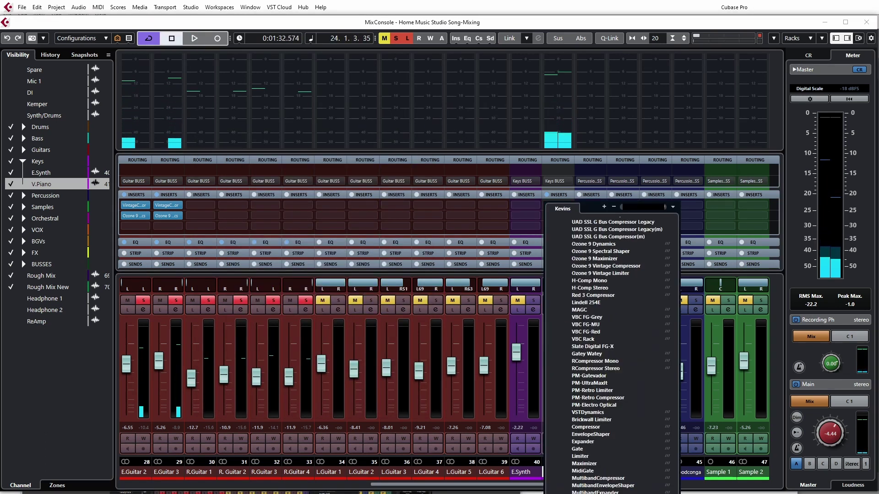
key("Return")
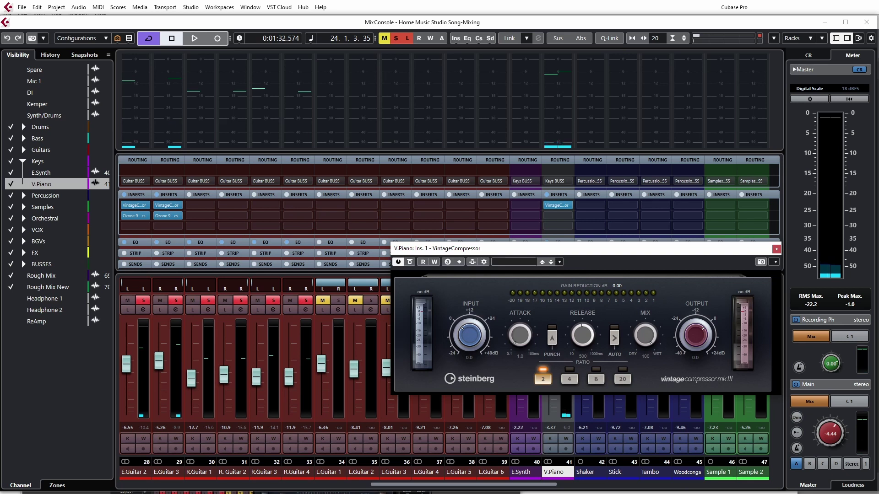
key("space")
left_click_drag(602, 253, 422, 239)
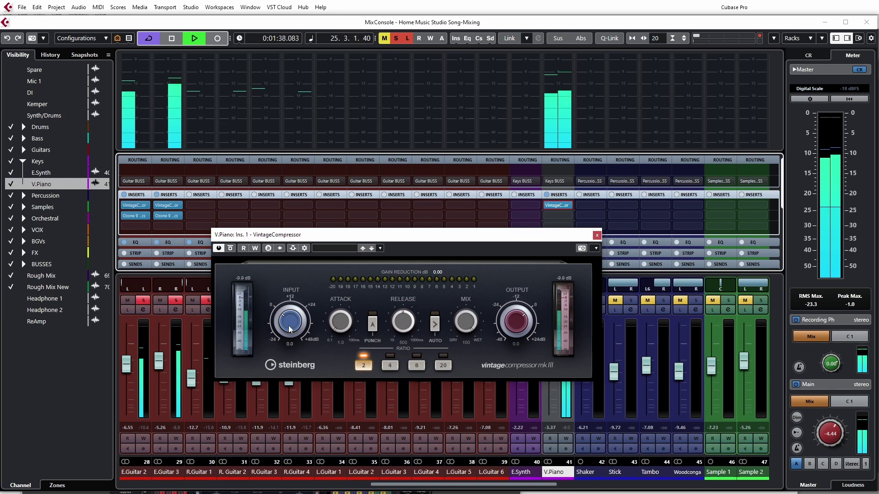
- Set VintageCompressor's Input to 13.0 dB, Output to -13.7 dB and Attack to 0.1 ms
left_click_drag(289, 323, 287, 306)
left_click_drag(516, 329, 516, 335)
left_click_drag(341, 321, 353, 380)
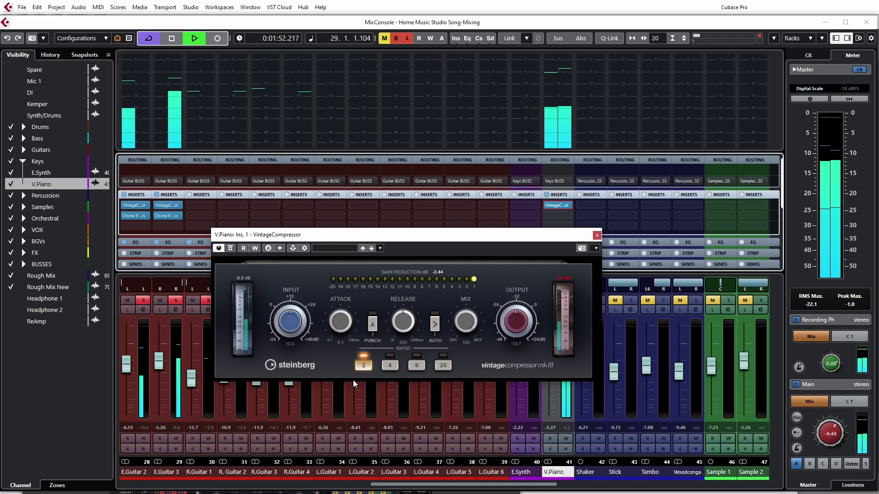
- Set VintageCompressor's ratio to 4:1 and its Release to about 400 ms
left_click(385, 367)
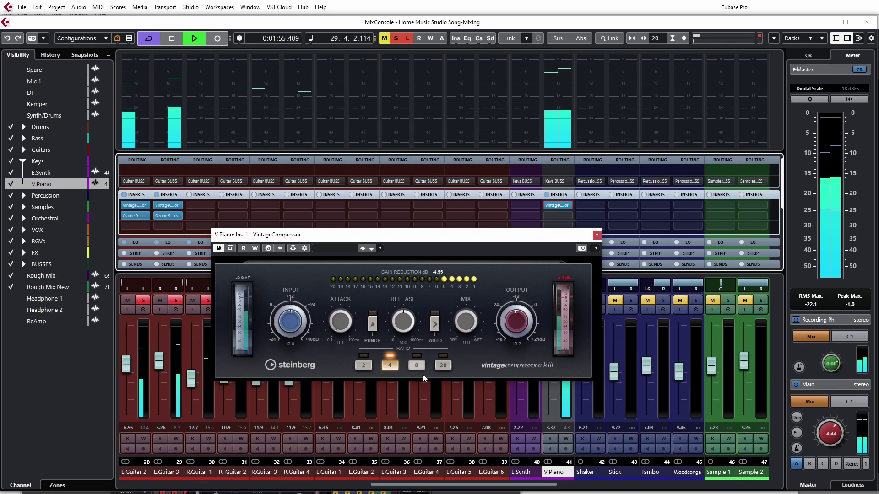
left_click(401, 325)
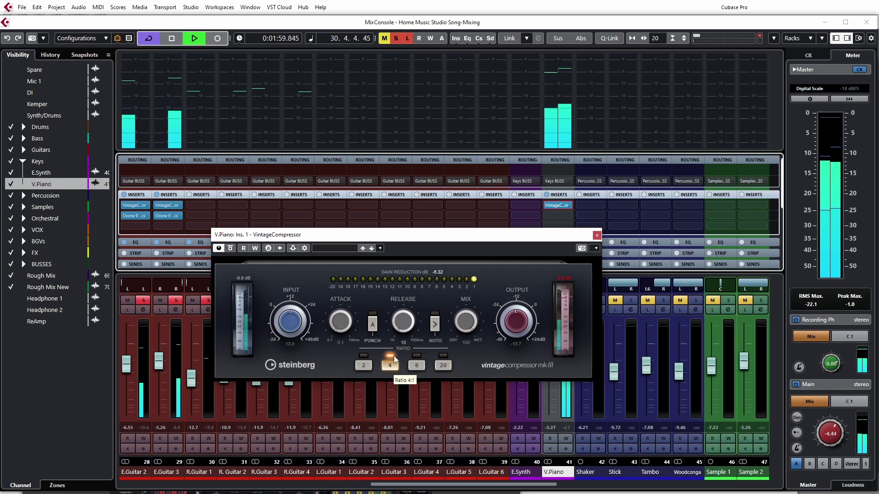
left_click_drag(393, 356, 388, 314)
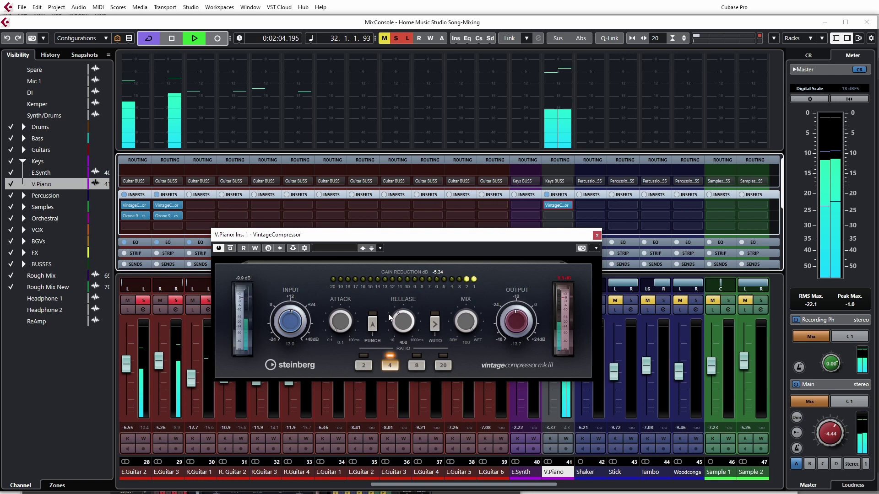
- Set VintageCompressor's Input to 12.2 dB and Output to about -9.4 dB, toggling bypass during playback to compare levels
left_click_drag(289, 320, 290, 323)
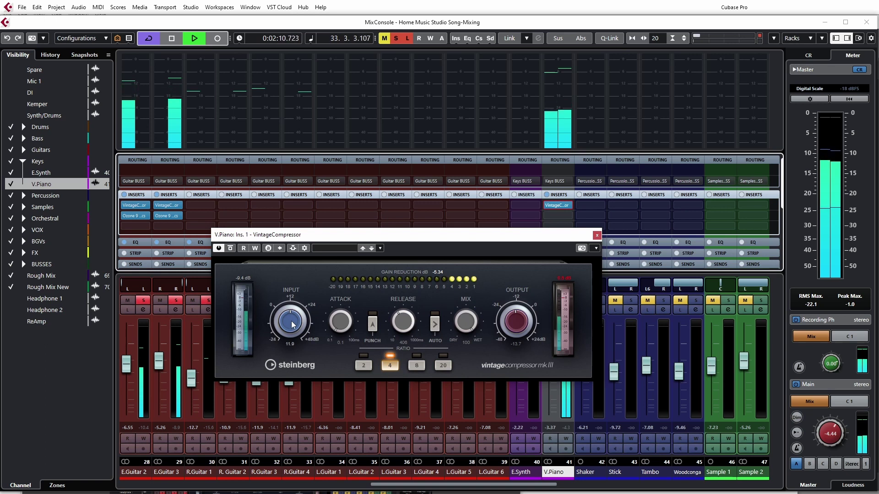
key("space")
key("space")
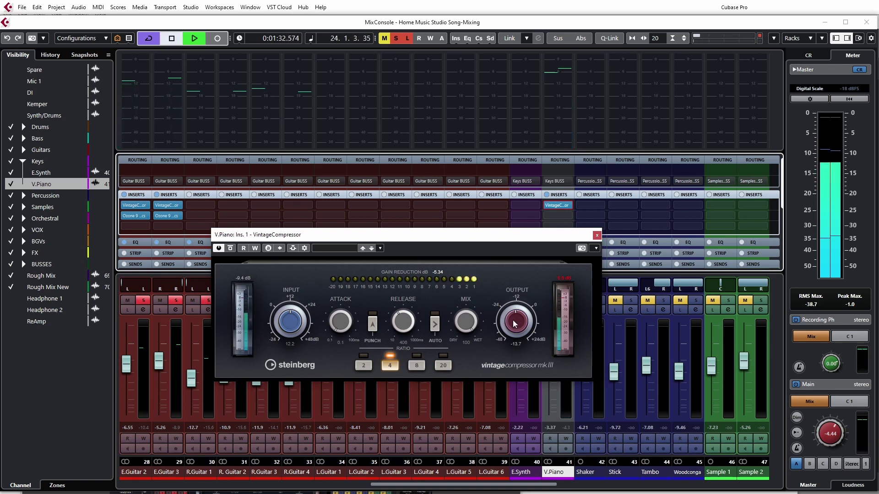
left_click_drag(515, 324, 515, 319)
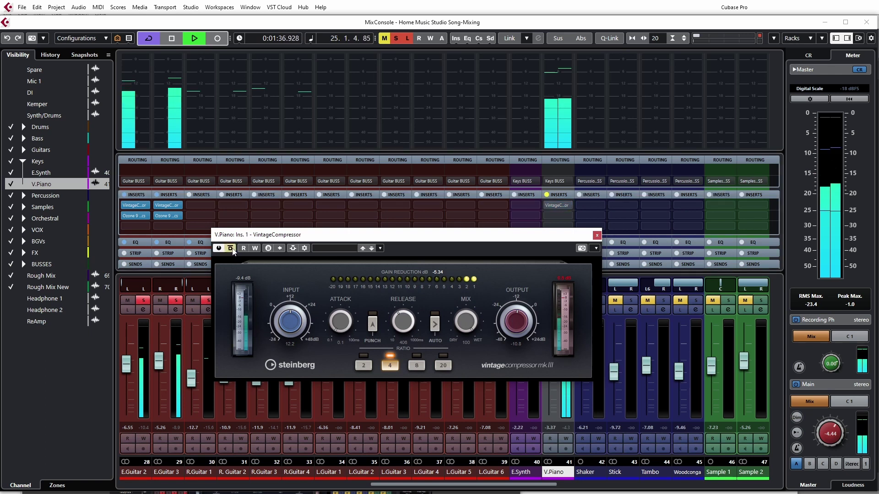
left_click_drag(514, 323, 512, 325)
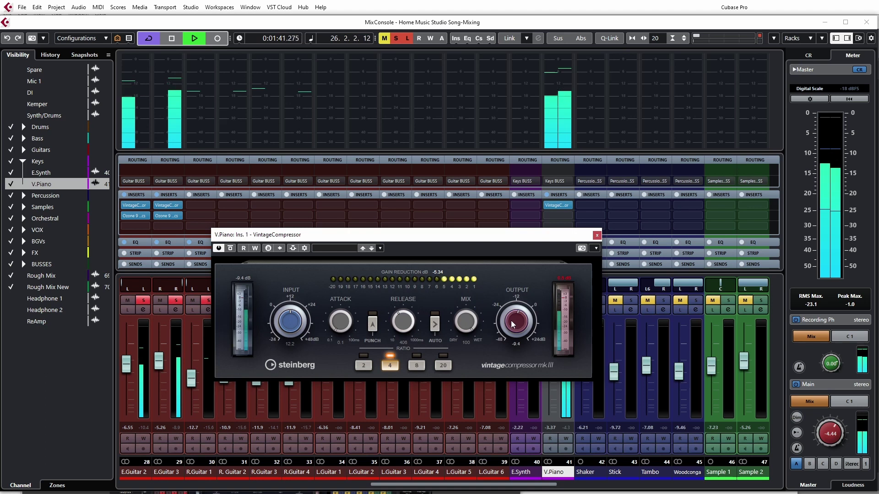
left_click(231, 250)
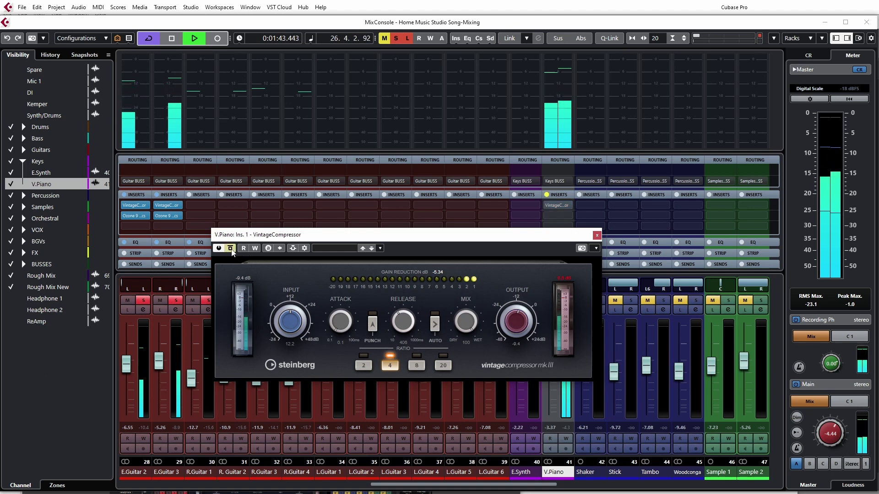
left_click(230, 250)
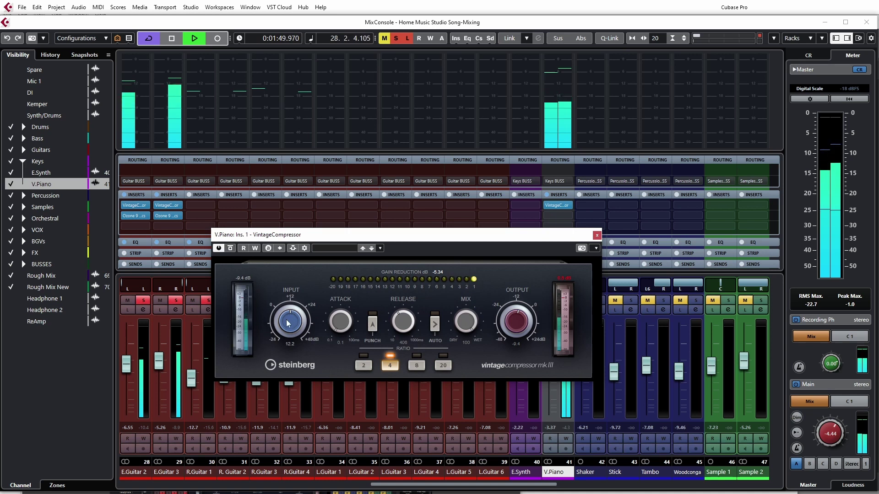
- Reduce VintageCompressor's Input to about 9.4 dB and bypass the plug-in to compare with the uncompressed piano
left_click_drag(289, 325, 288, 330)
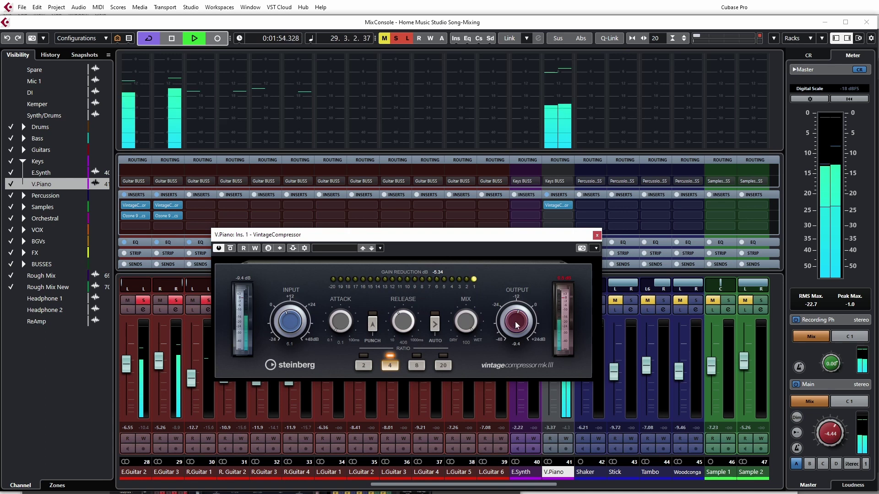
left_click_drag(291, 326, 292, 324)
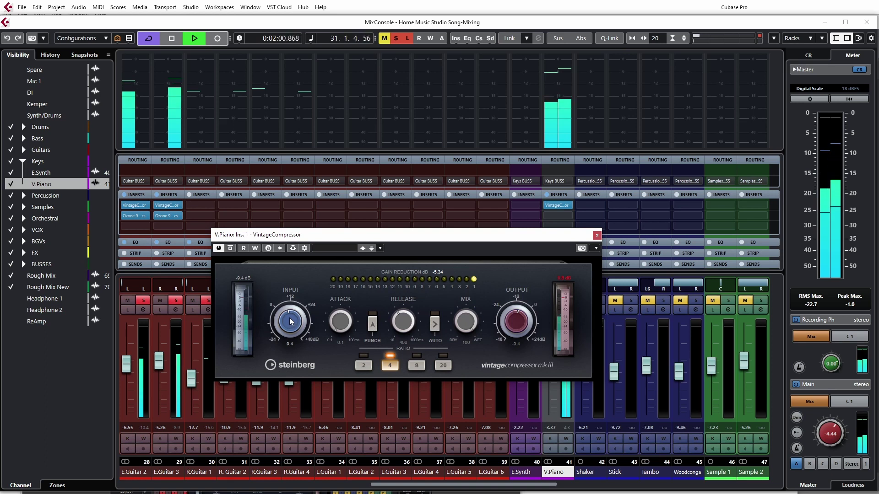
left_click(230, 248)
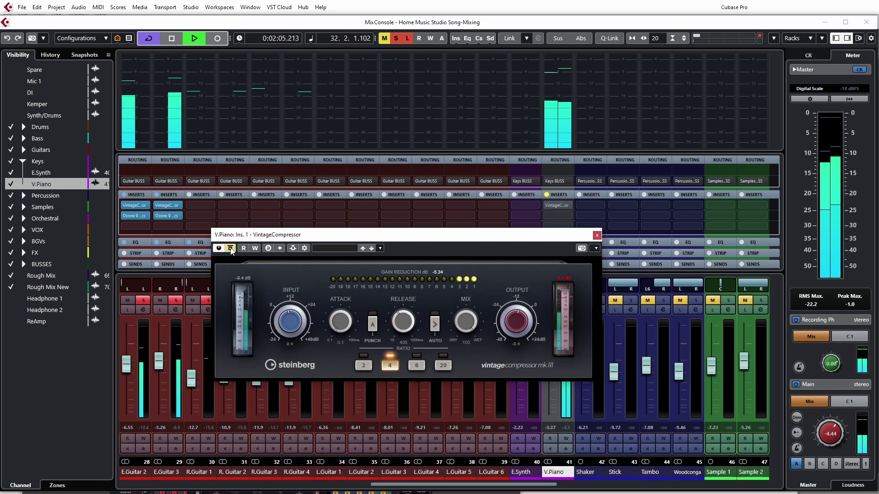
- Re-enable VintageCompressor, raise its Output to about -6.8 dB and toggle bypass during playback to compare levels
left_click(231, 250)
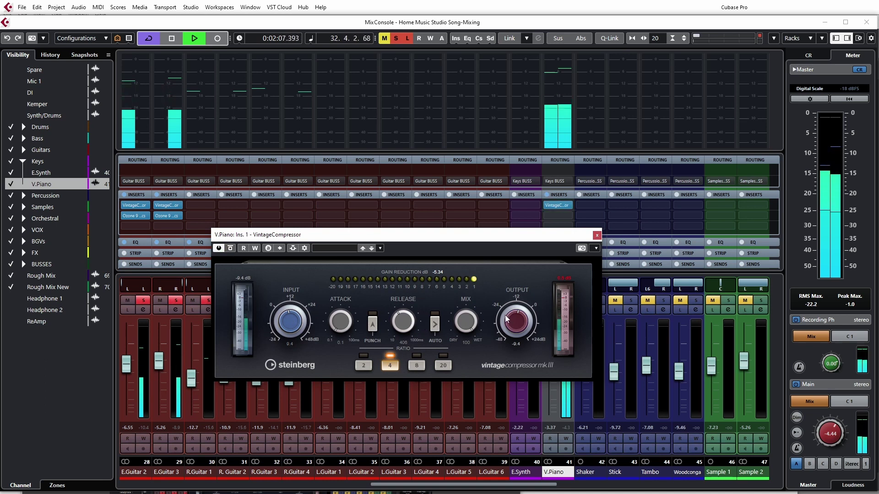
scroll(515, 323, "up", 4)
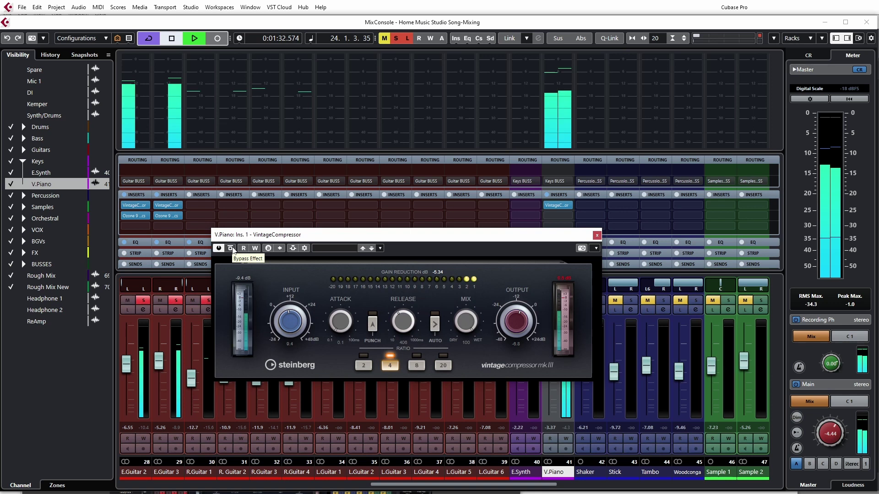
left_click(231, 248)
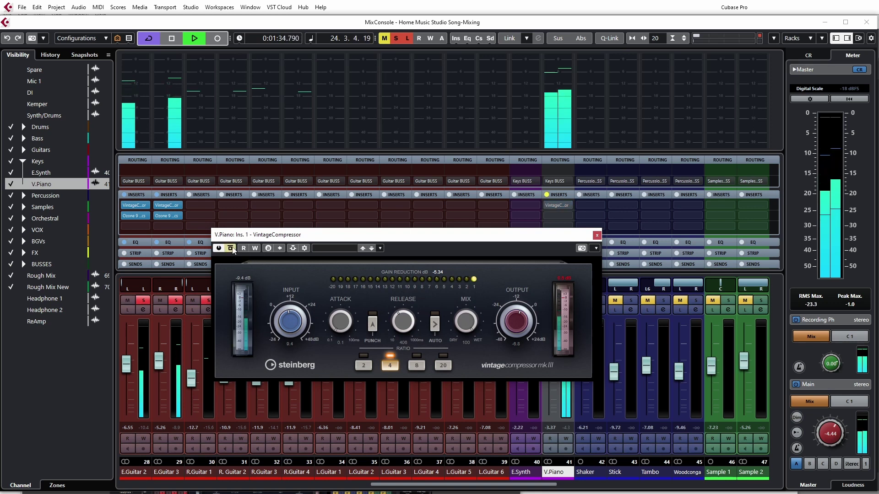
left_click(231, 248)
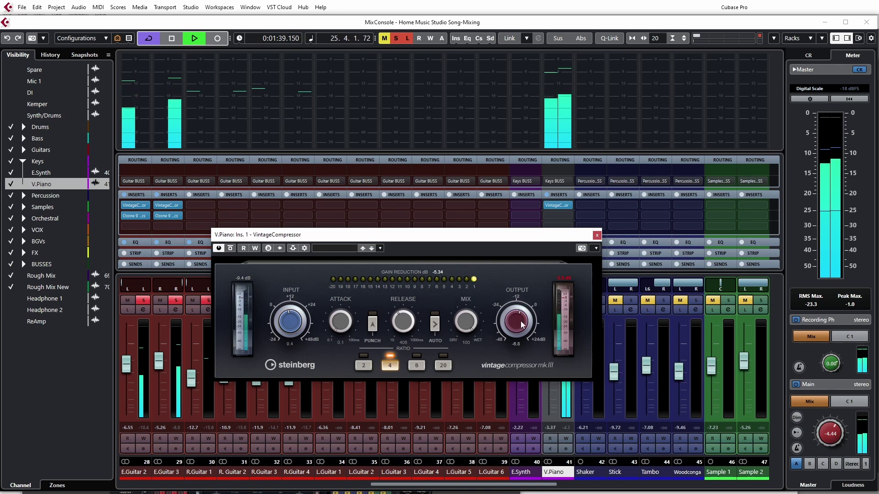
left_click(231, 248)
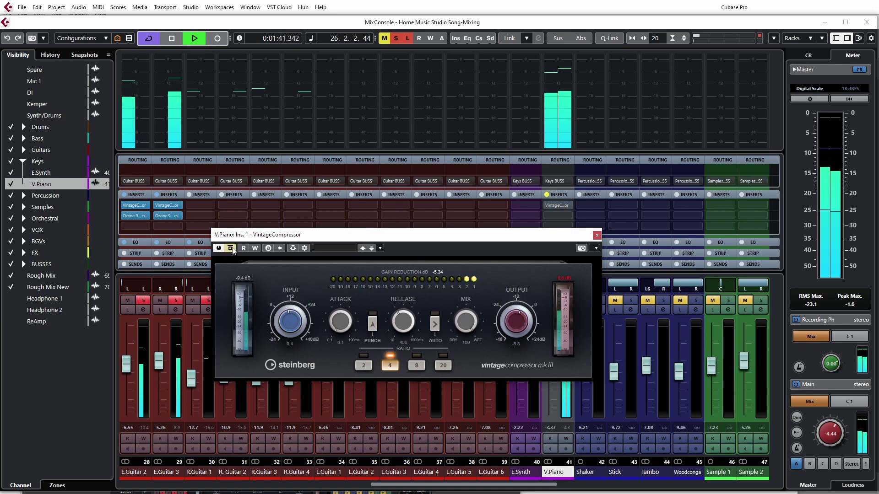
left_click(231, 248)
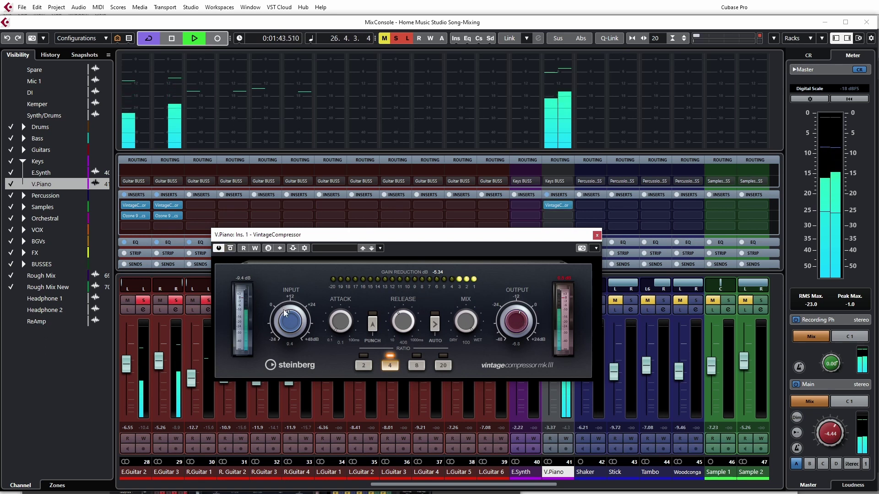
- Raise VintageCompressor's Input to 13.3 dB, lower its Output to about -9 dB and compare with the plug-in bypassed
scroll(290, 322, "up", 2)
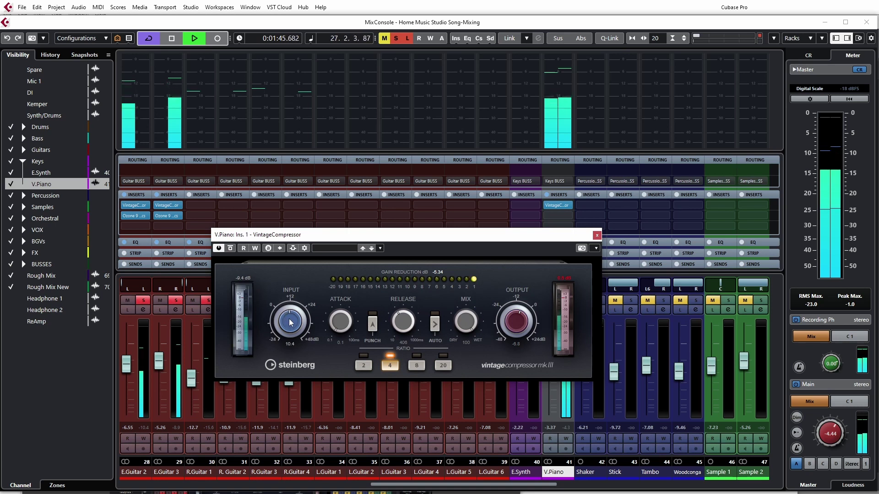
scroll(290, 322, "up", 5)
scroll(512, 324, "down", 5)
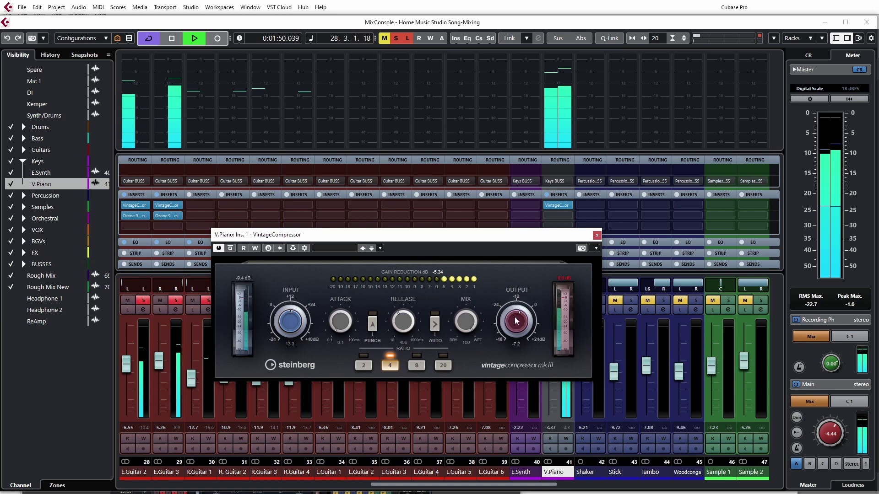
left_click(231, 249)
left_click(231, 249)
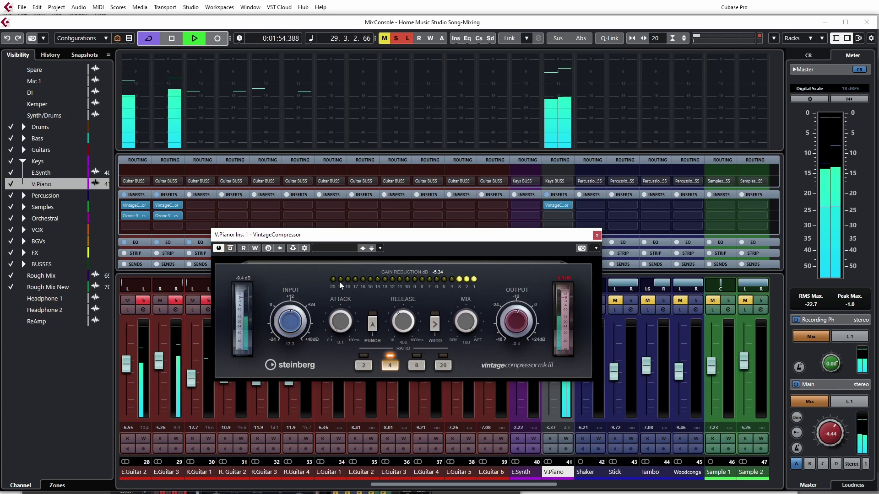
- Stop playback, close VintageCompressor and turn off Listen on V.Piano
key("space")
left_click(597, 235)
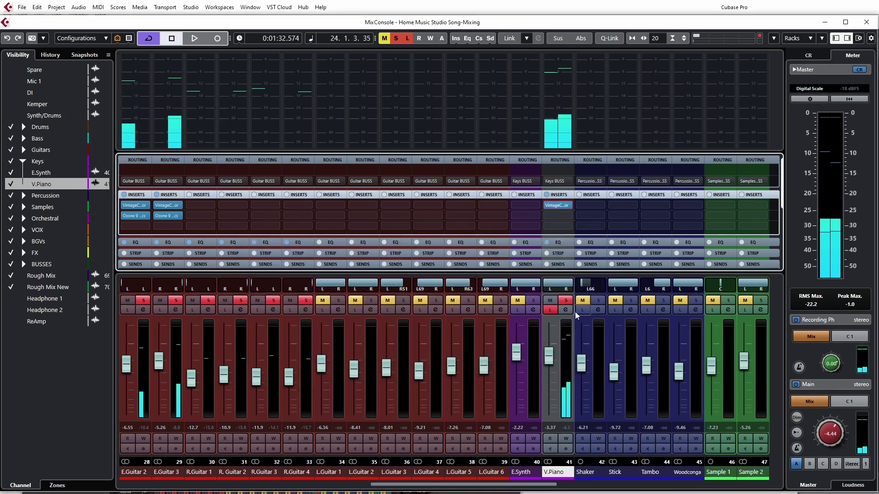
left_click(551, 311)
- Play the mix without Listen, toggling VintageCompressor's bypass and V.Piano's solo to judge the piano in context
key("space")
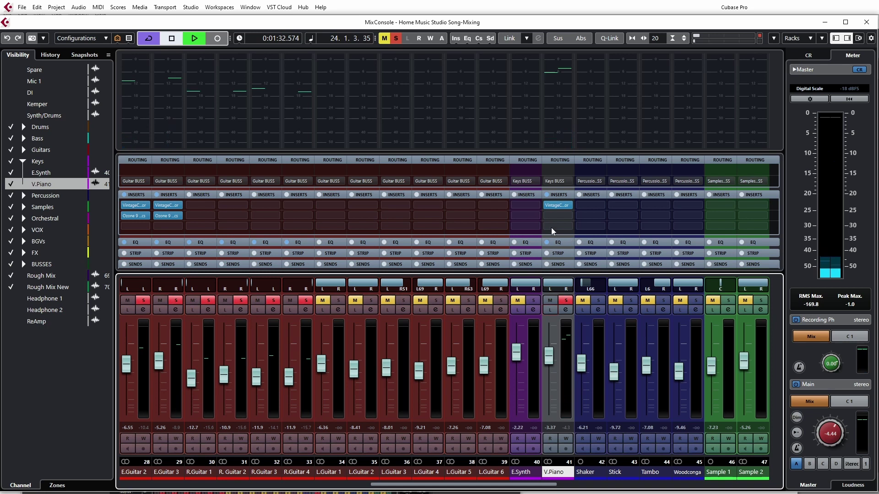
left_click(559, 207)
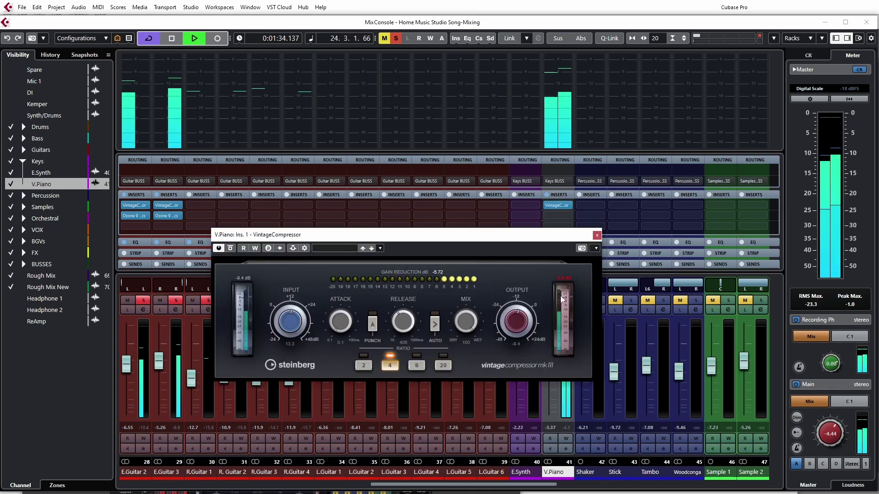
left_click_drag(495, 234, 412, 194)
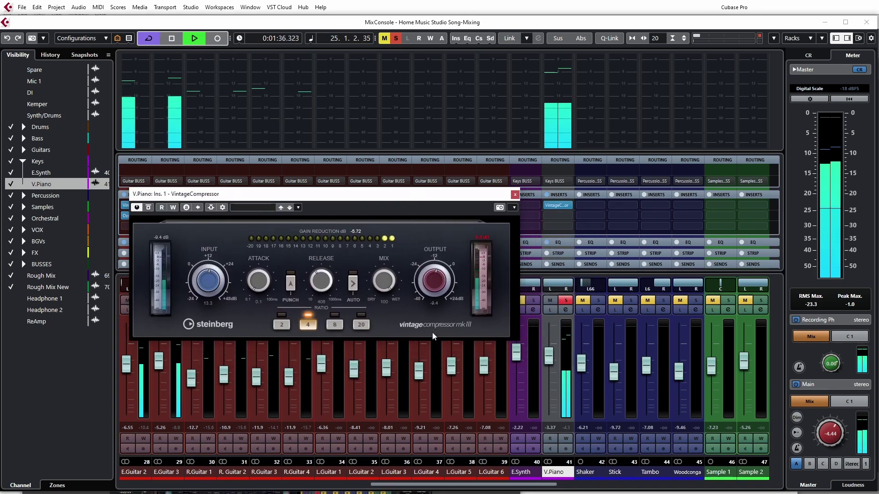
left_click(148, 208)
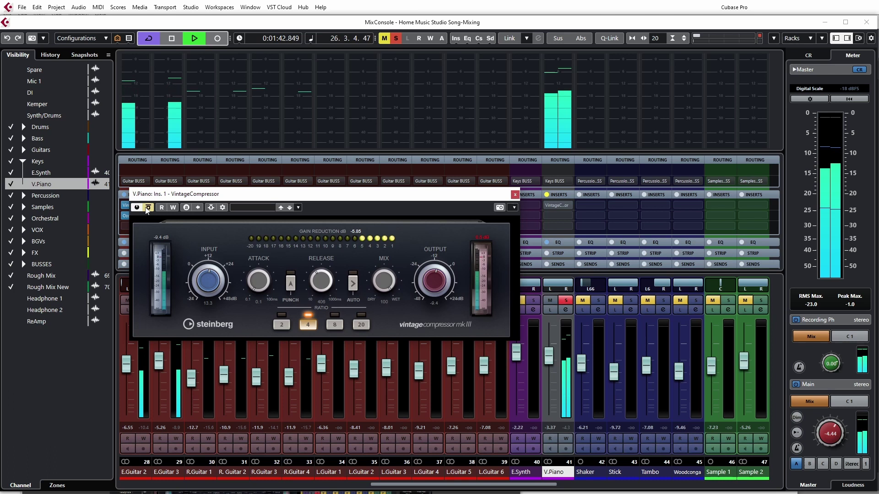
left_click(148, 208)
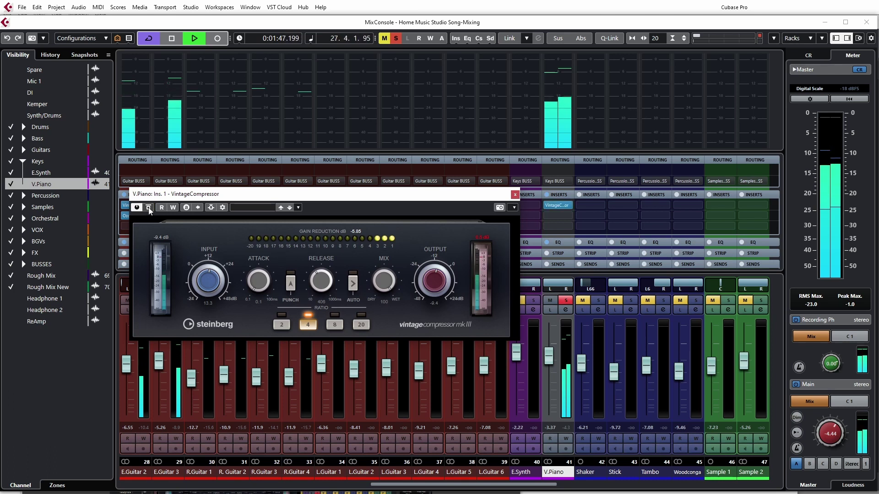
left_click(566, 301)
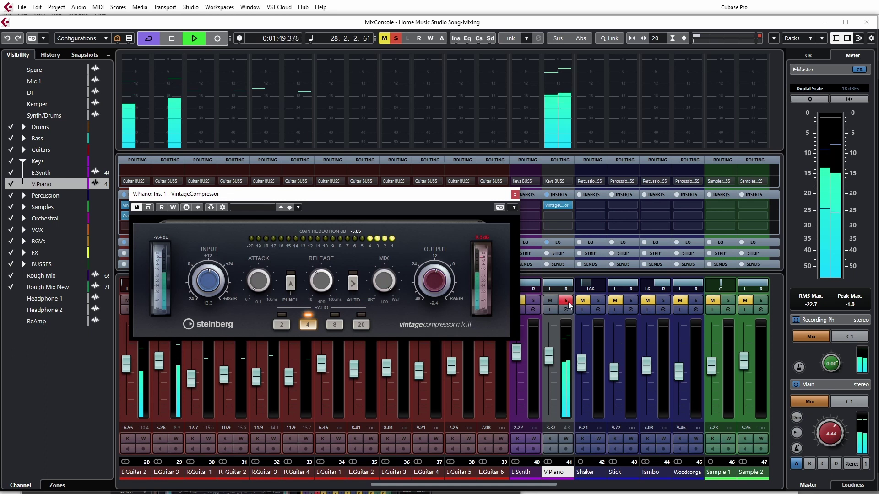
left_click(569, 303)
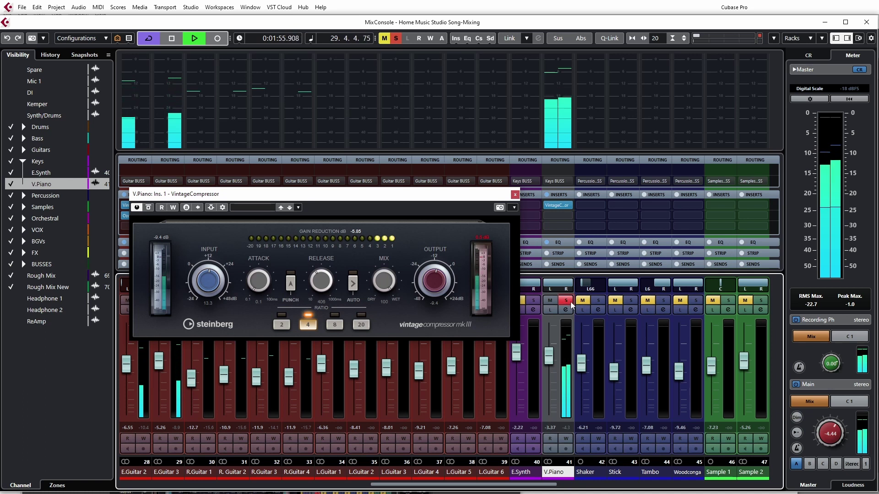
- Reset VintageCompressor's output peak reading, compare once more with bypass, close the plug-in and stop playback
left_click(485, 238)
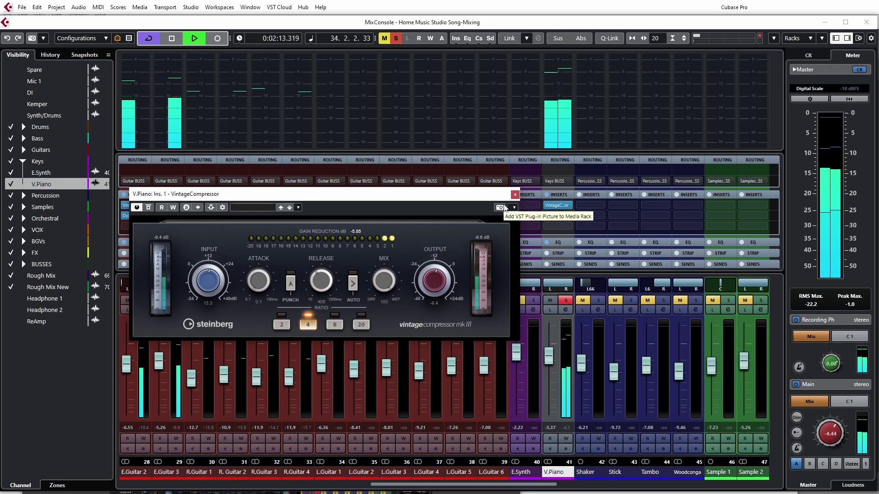
left_click(149, 209)
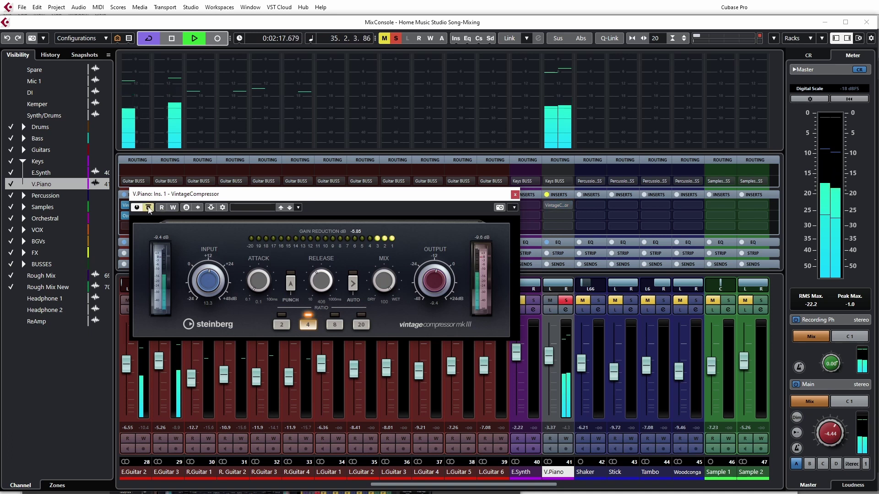
left_click(149, 208)
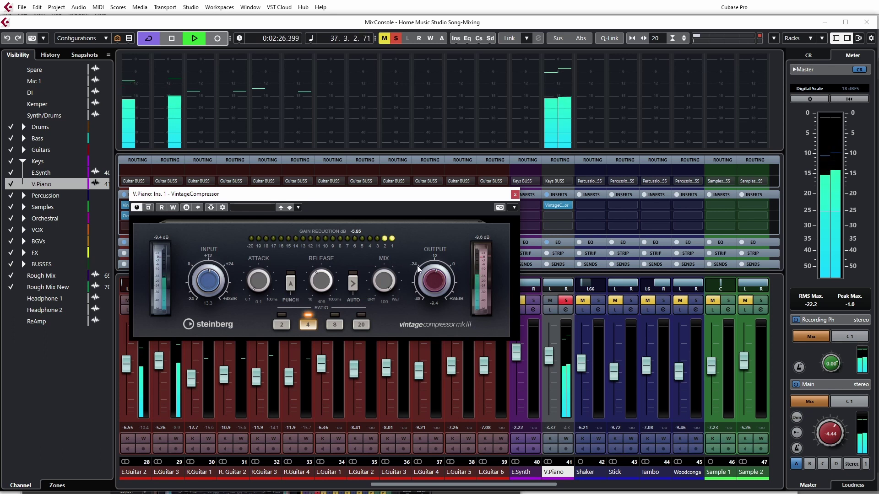
left_click(580, 303)
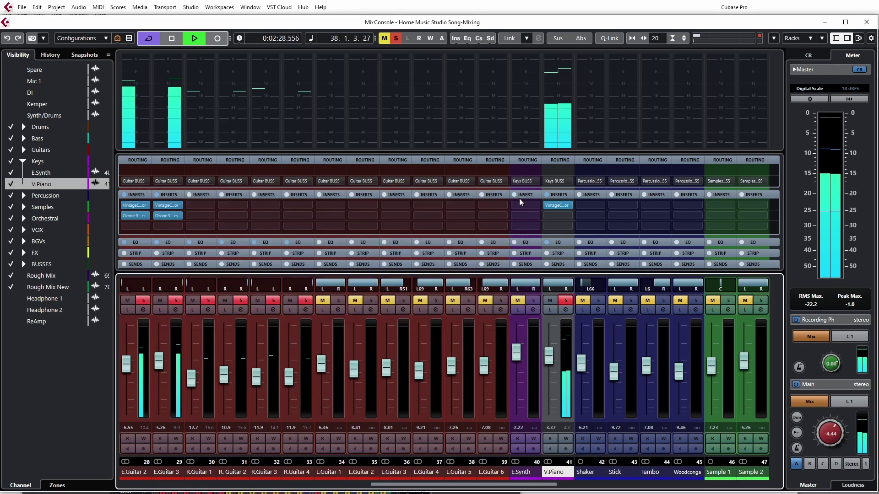
key("space")
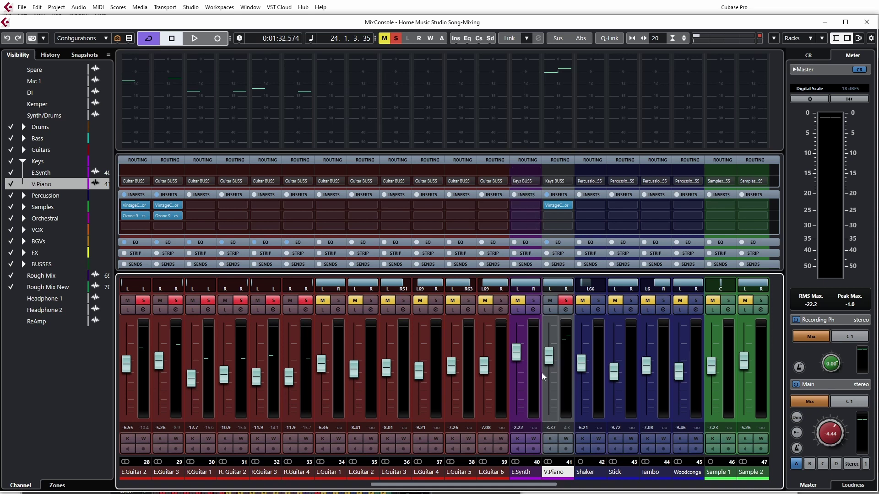
- Switch to the project window and audition the late section of the song from about 5:05
key("F3")
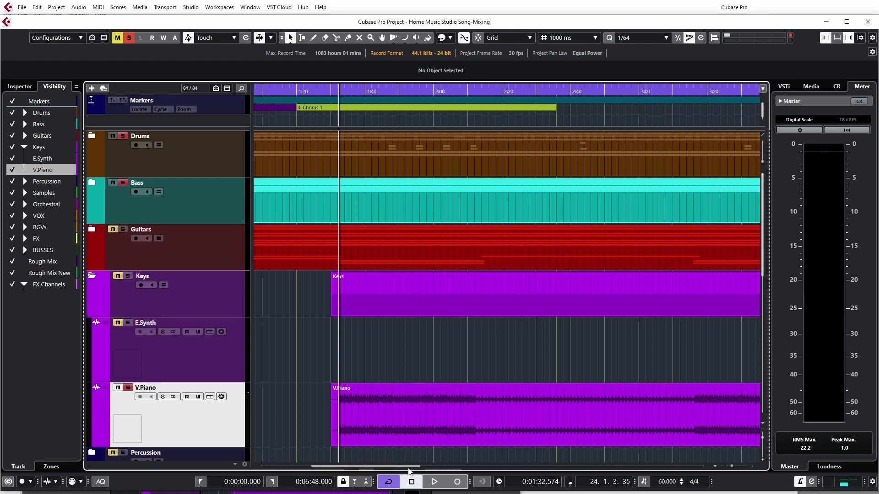
left_click_drag(409, 472, 552, 473)
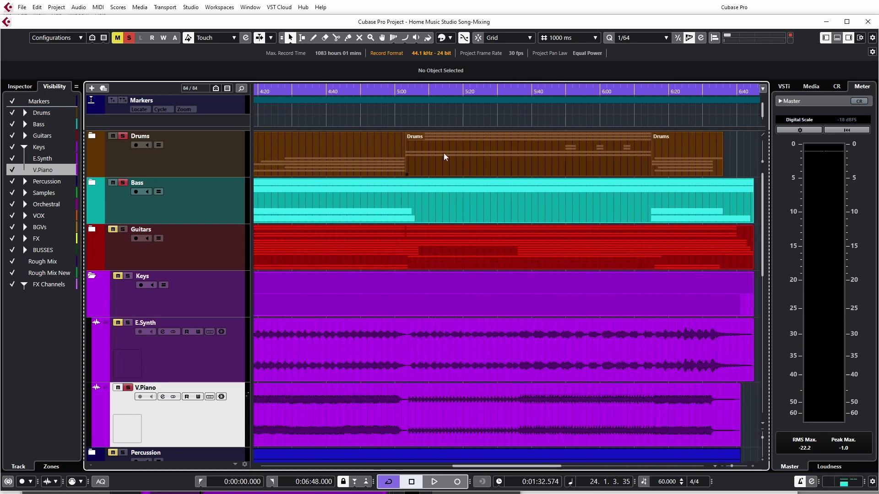
left_click(408, 112)
left_click(414, 120)
key("space")
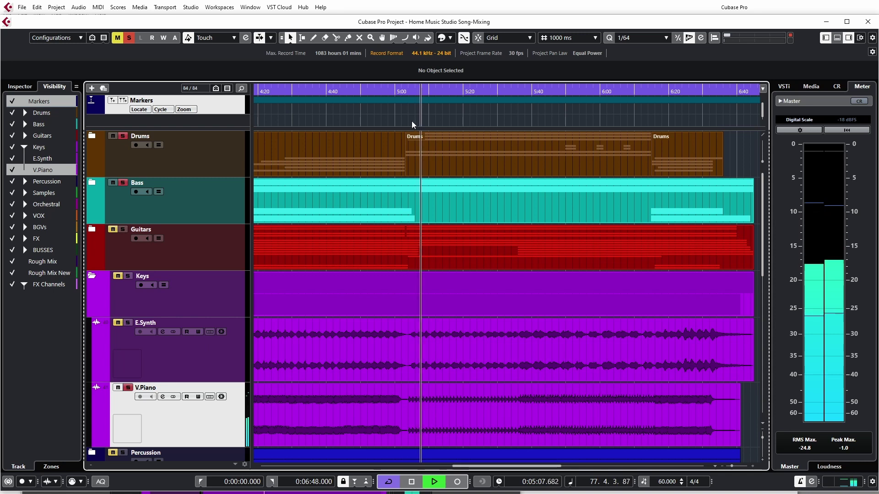
key("space")
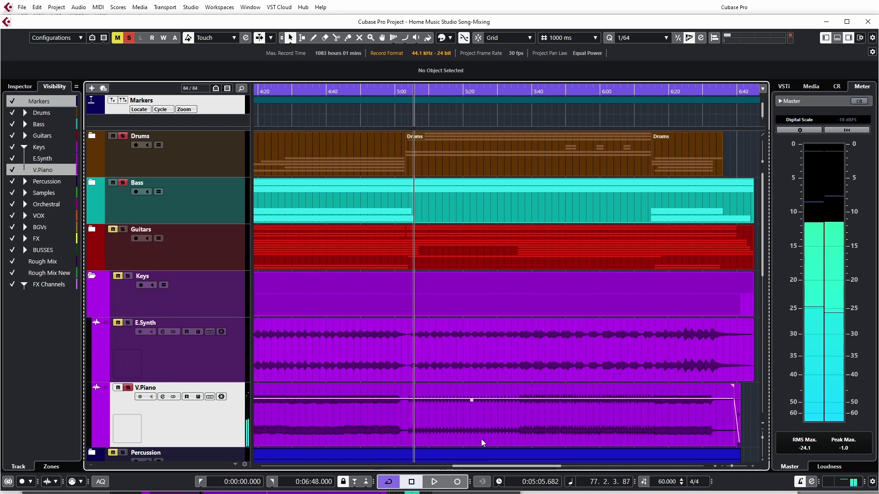
- Start playback at about 4:03, just before the E.Synth part begins, and solo the E.Synth track
left_click_drag(495, 466, 452, 449)
left_click(392, 124)
left_click(381, 124)
key("space")
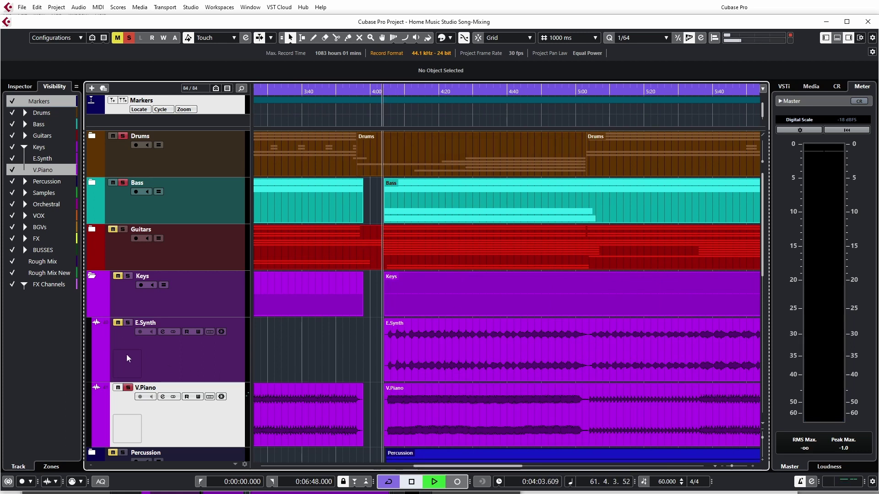
left_click(127, 323)
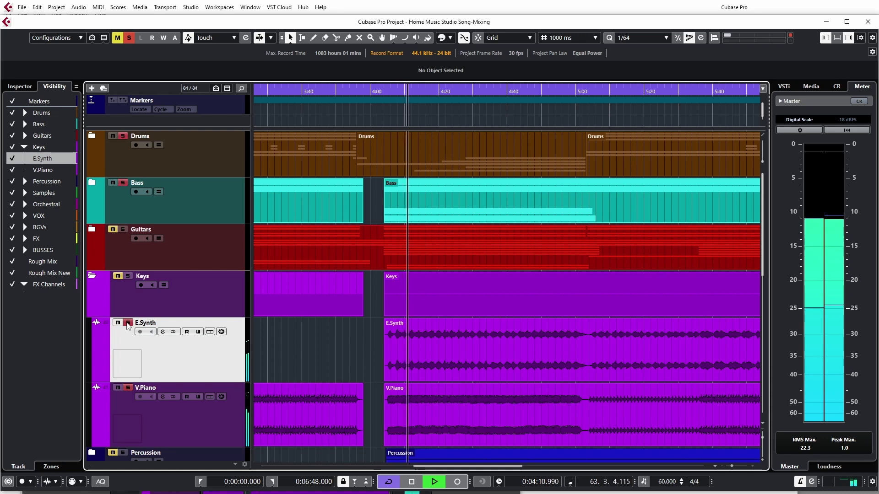
- Enable Listen on E.Synth in the MixConsole, audition it prominently against the mix and stop playback
key("F3")
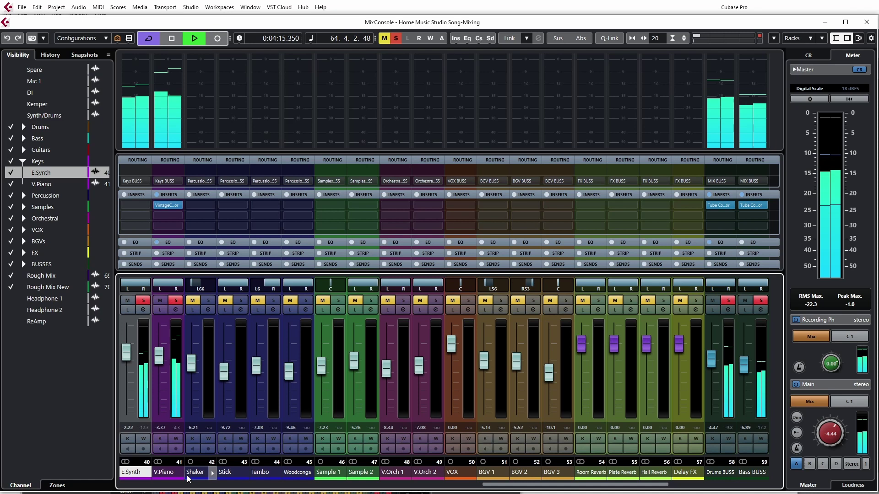
left_click(127, 310)
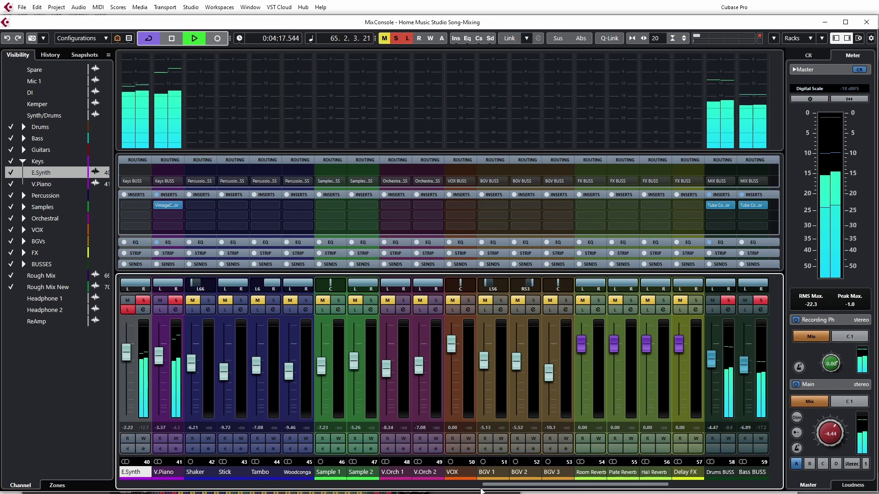
left_click_drag(497, 486, 402, 487)
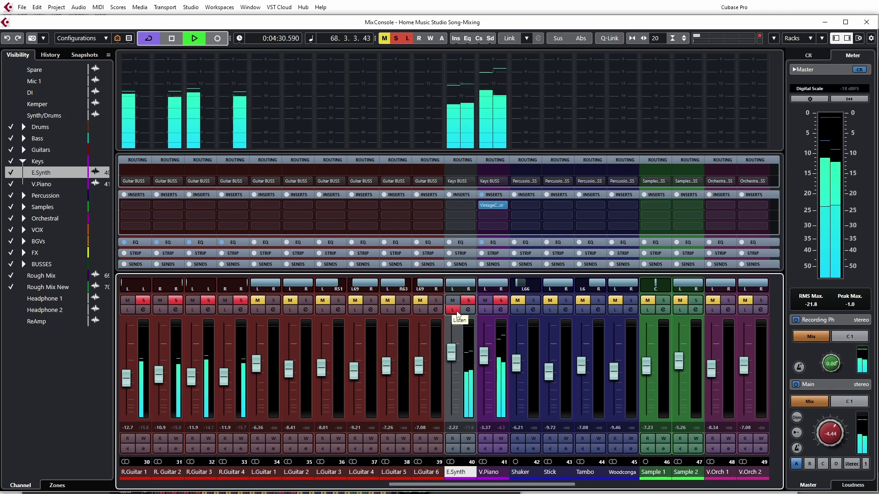
key("space")
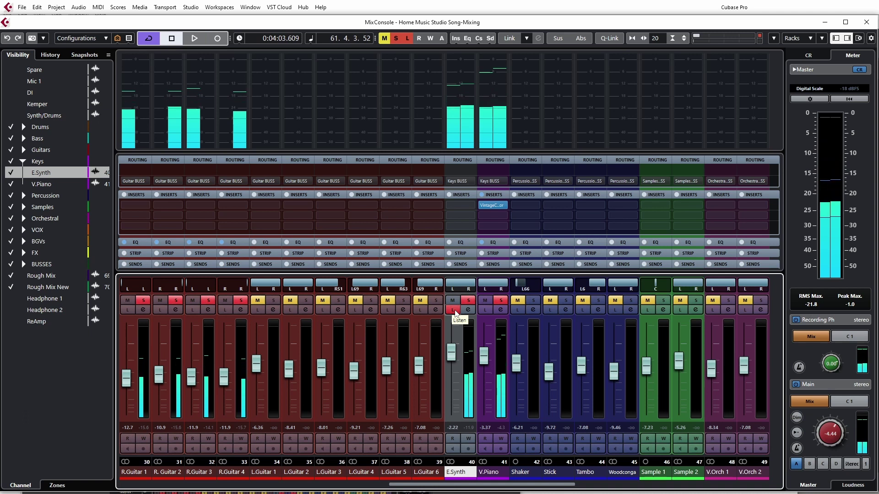
- Turn off Listen on E.Synth and replay the section, toggling its solo off and on to compare the mix
left_click(449, 310)
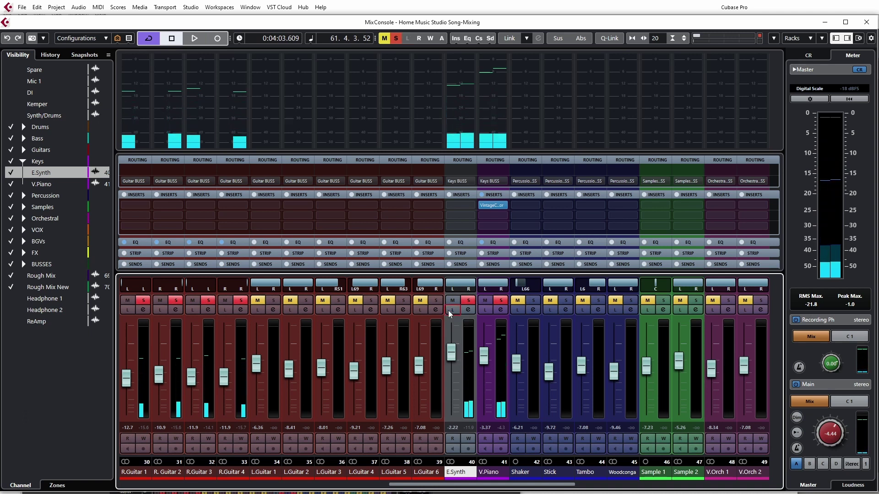
key("space")
left_click(468, 301)
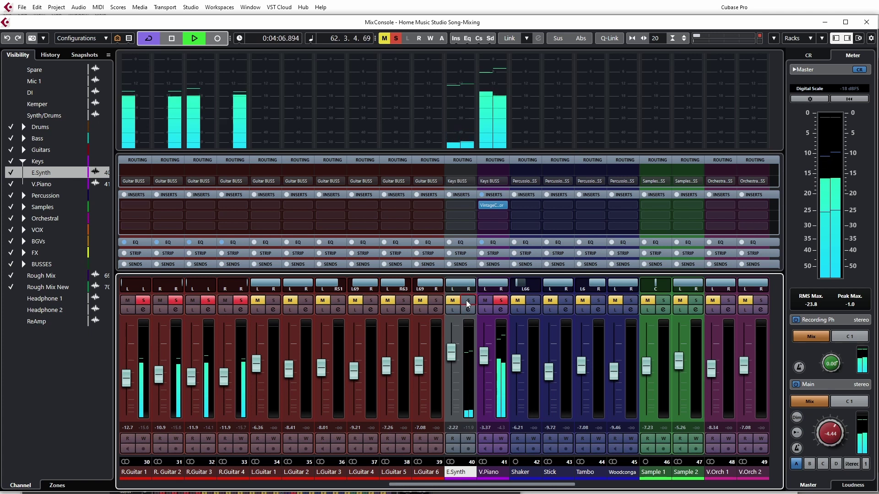
left_click(468, 301)
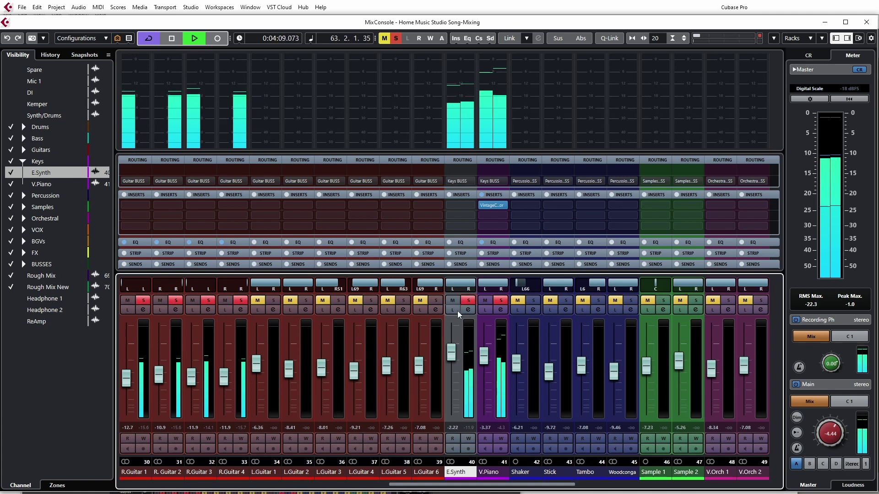
- Enable Listen on E.Synth, open its channel settings and set a 24 dB low-cut filter by ear during playback
left_click(453, 310)
left_click(468, 310)
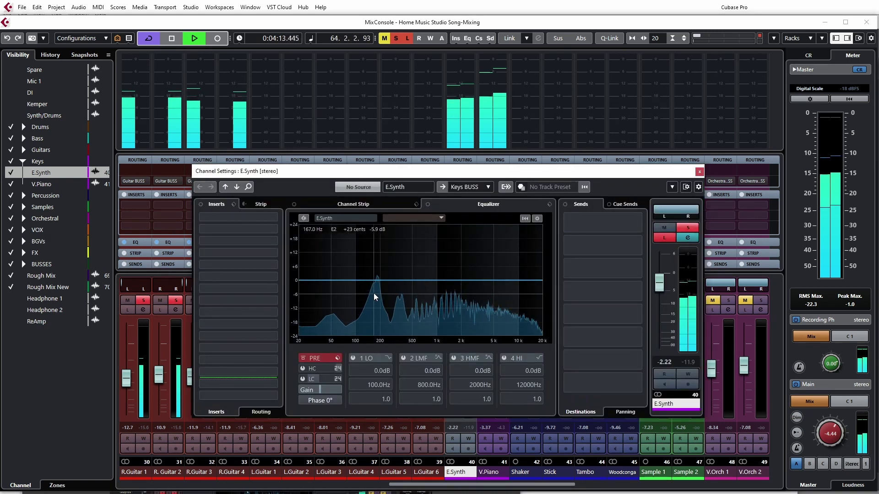
left_click(303, 378)
scroll(322, 381, "up", 5)
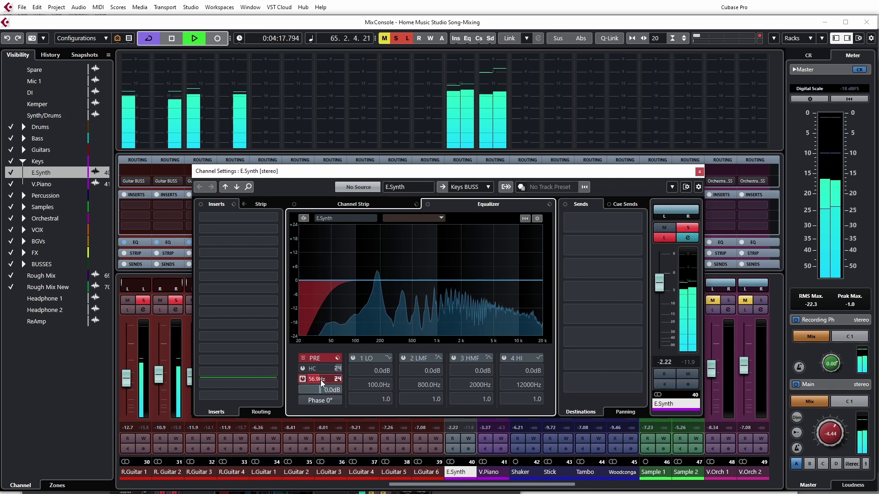
scroll(326, 381, "up", 1)
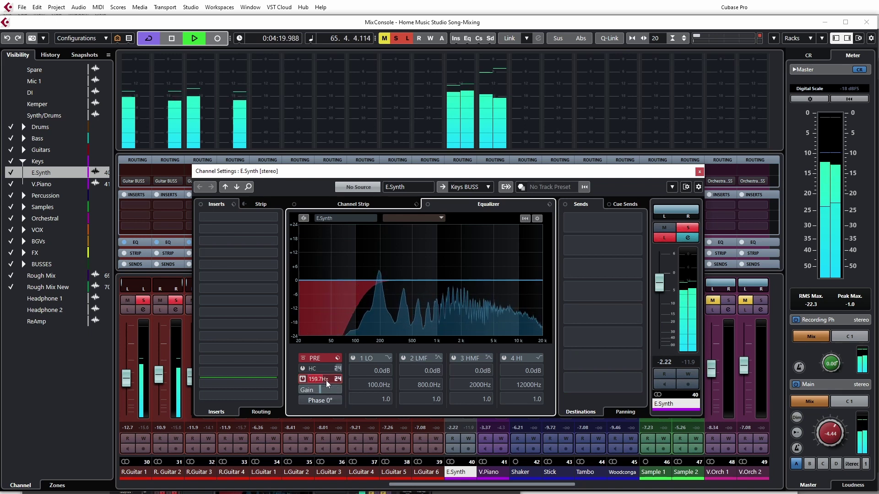
scroll(326, 379, "down", 2)
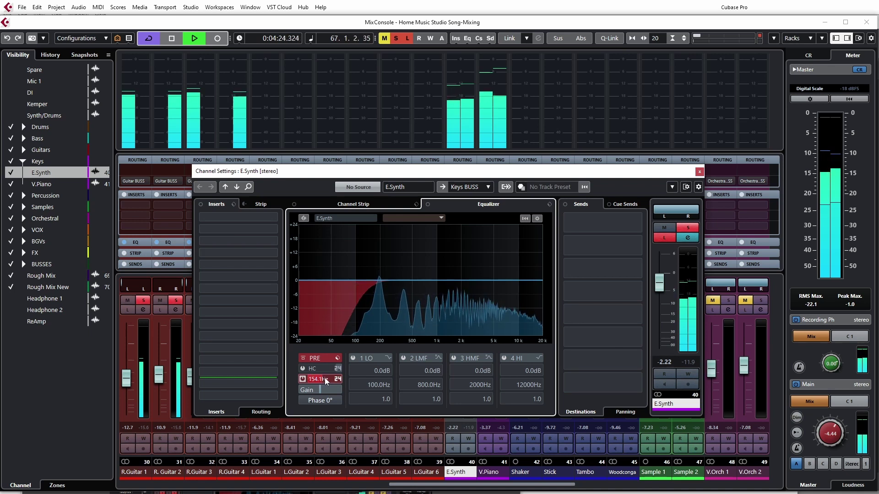
left_click_drag(326, 381, 320, 370)
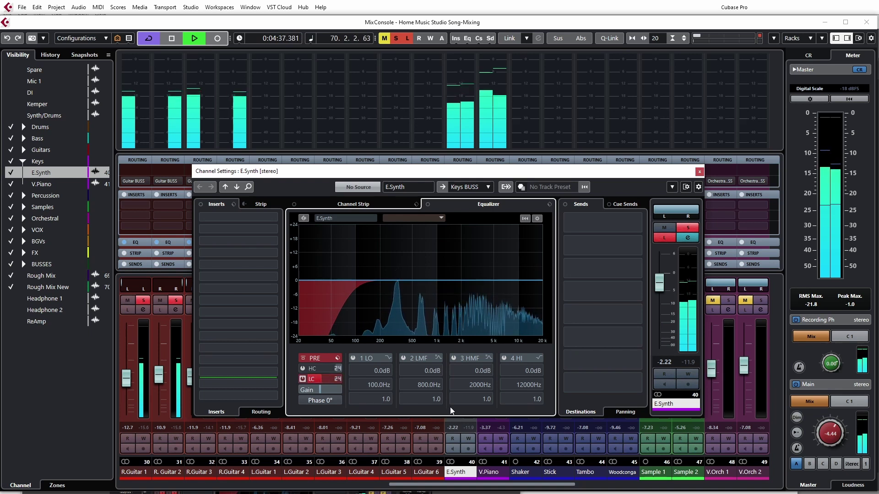
- Cut E.Synth's low-mid EQ band by 2.8 dB at 341.7 Hz and boost its high band 3.0 dB at 8393 Hz
left_click(403, 358)
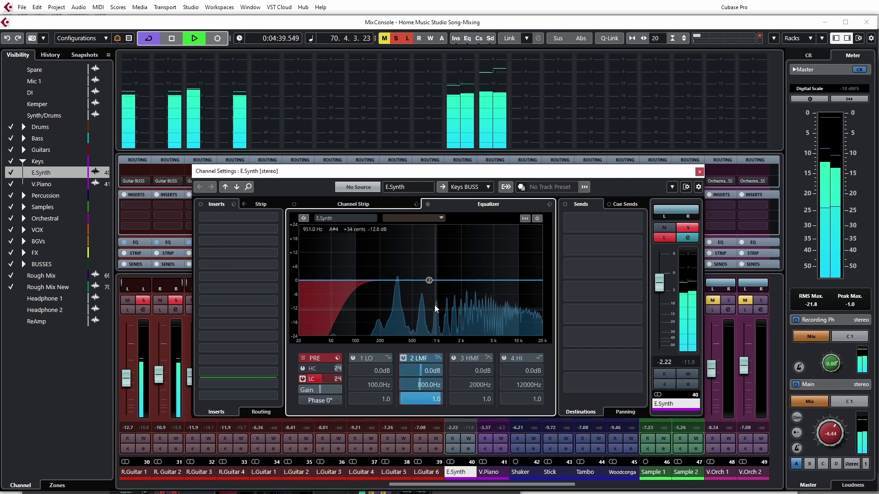
left_click_drag(430, 280, 397, 286)
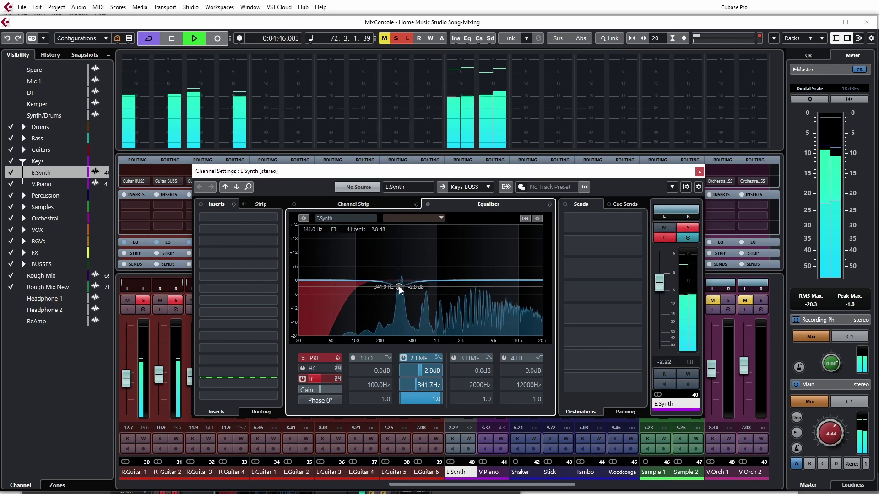
left_click(503, 357)
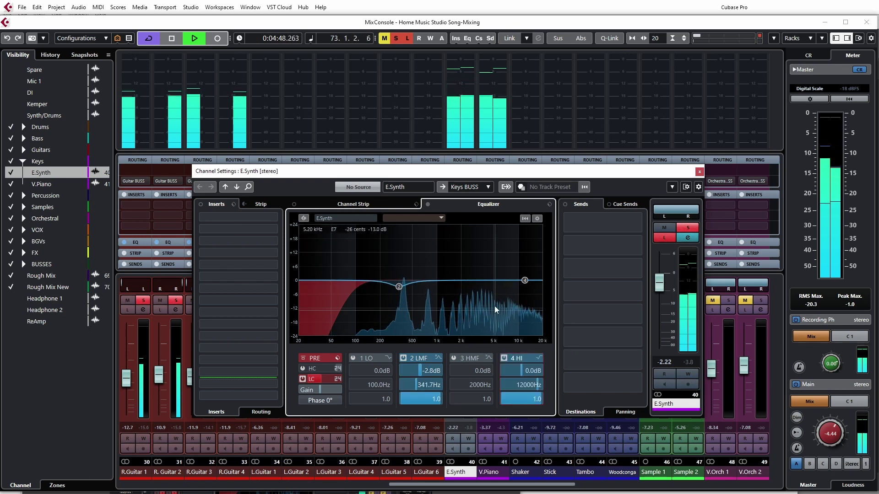
left_click_drag(524, 280, 486, 257)
- Sweep E.Synth's high-mid EQ band with a boost, then set it to -2.6 dB at 4745 Hz with a Q of 2.0
left_click(453, 357)
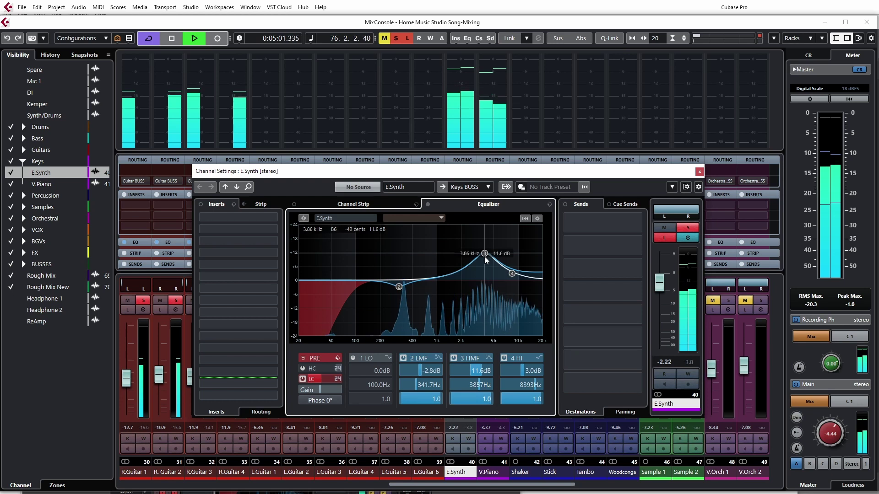
scroll(486, 256, "up", 5)
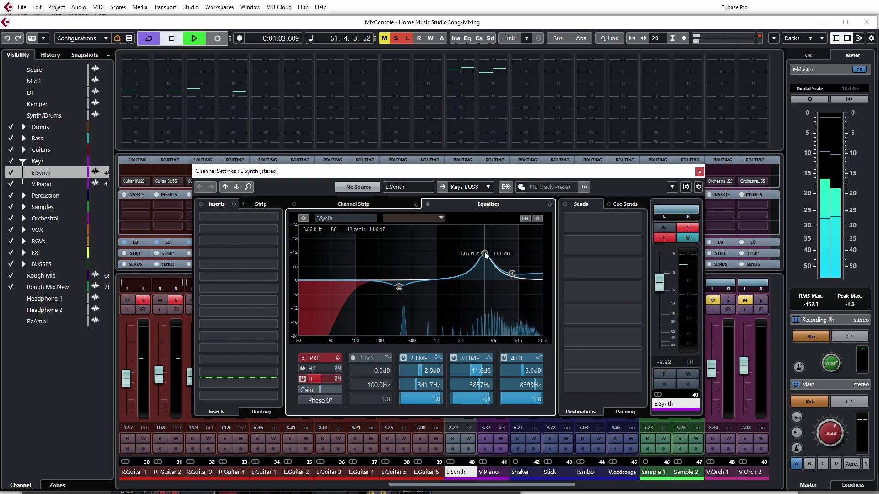
left_click_drag(484, 254, 492, 290)
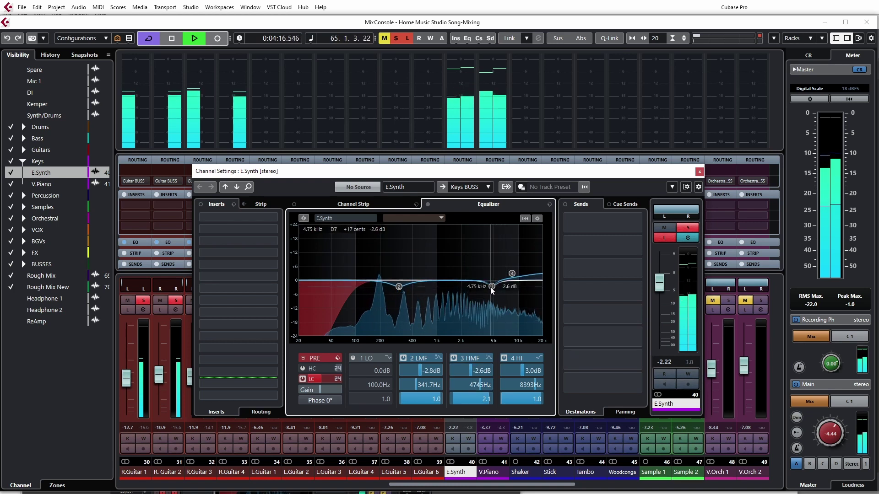
left_click(428, 205)
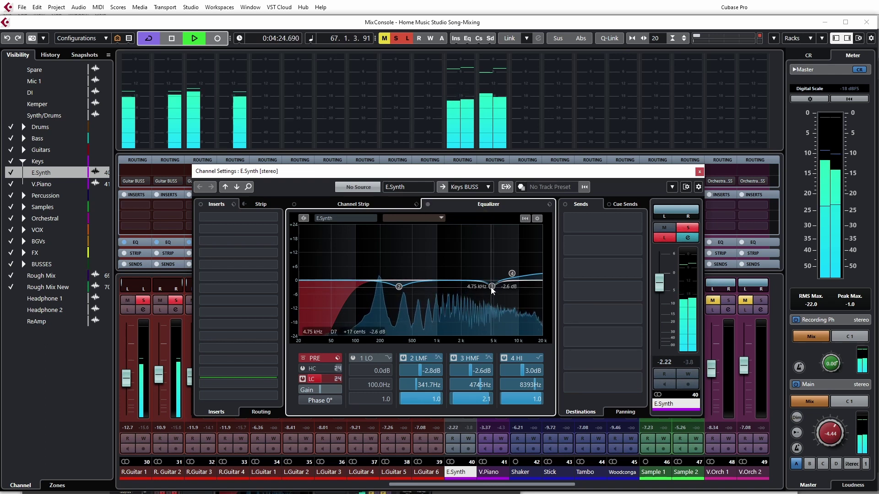
scroll(490, 288, "down", 1)
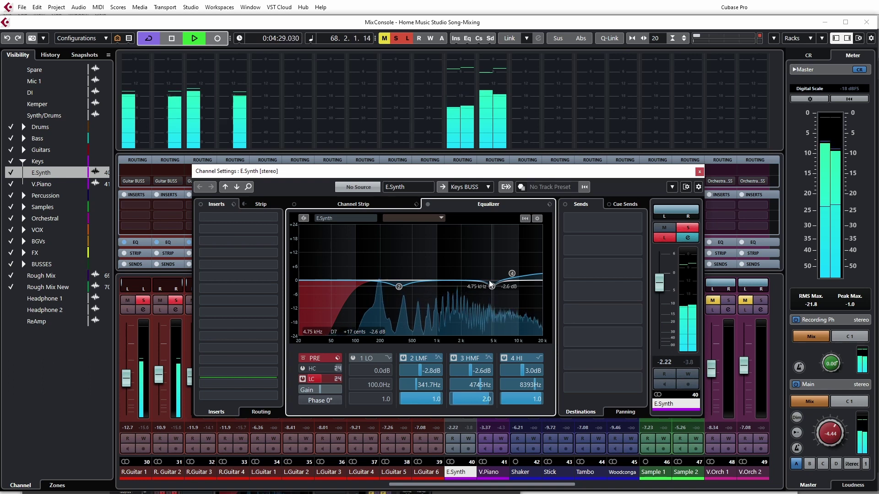
- Compare E.Synth with its equalizer bypassed and active during playback, then stop playback
left_click(427, 205)
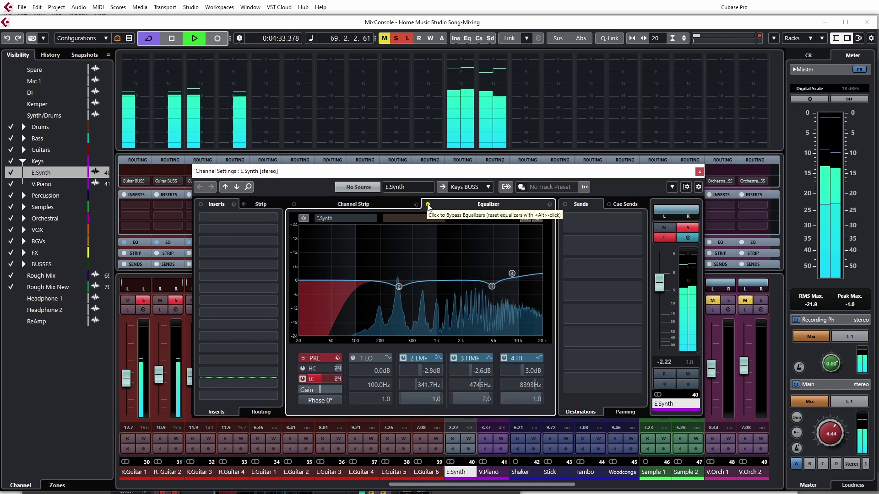
left_click(427, 205)
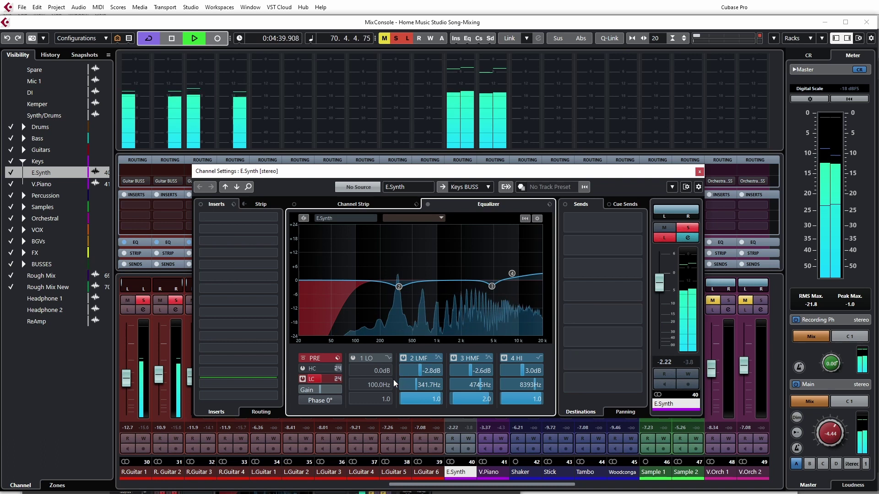
mouse_move(583, 261)
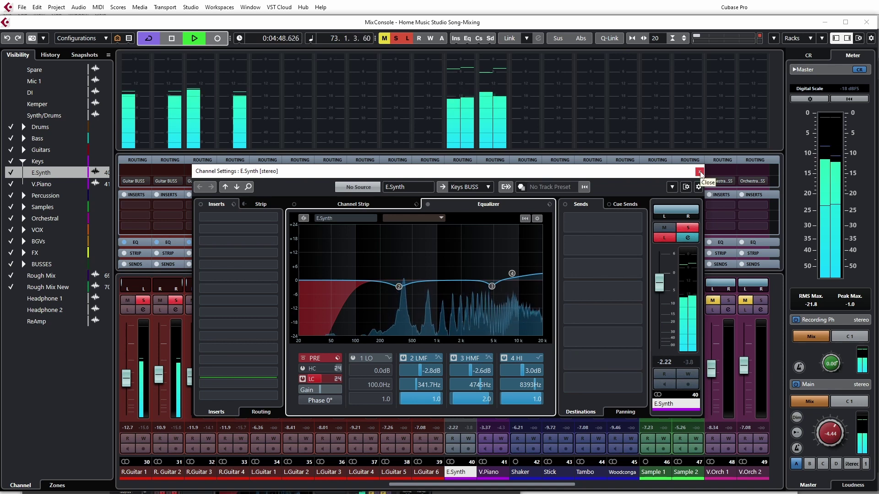
key("space")
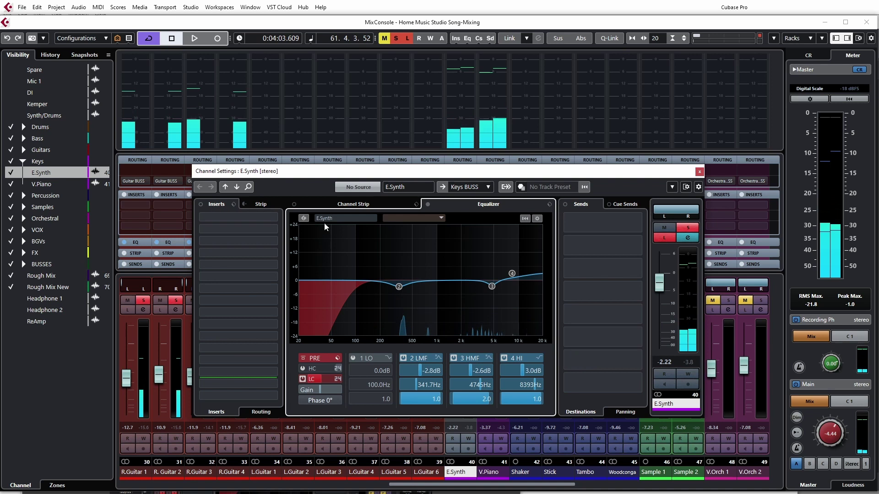
- Insert the DaTube distortion plug-in in E.Synth's first insert slot and move its window clear of the inserts
mouse_move(522, 173)
left_mouse_down()
mouse_move(503, 318)
mouse_move(371, 212)
mouse_move(337, 102)
mouse_move(315, 66)
mouse_move(399, 83)
mouse_move(463, 80)
mouse_move(513, 110)
mouse_move(540, 145)
mouse_move(526, 92)
mouse_move(530, 58)
mouse_move(533, 173)
left_mouse_up()
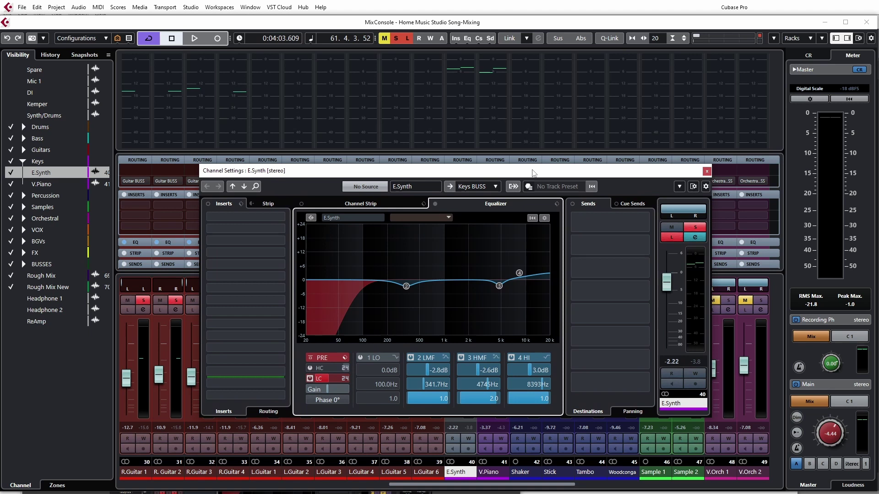
left_click_drag(533, 173, 542, 180)
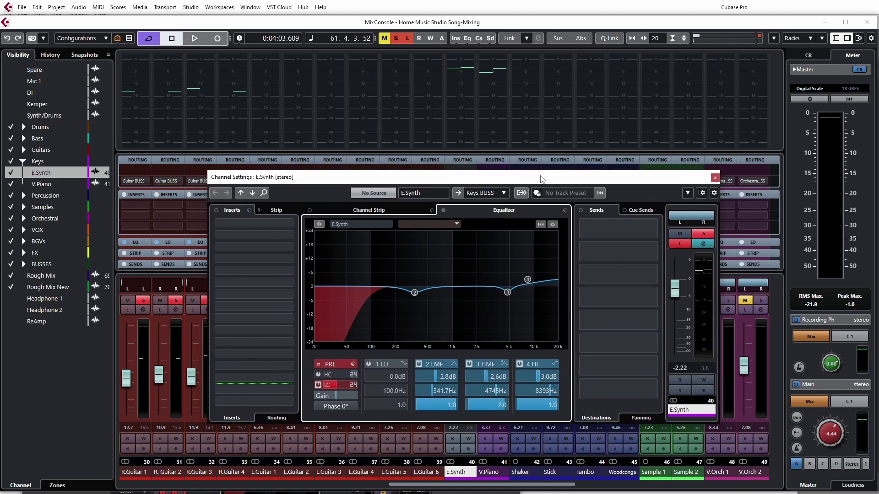
left_click(292, 225)
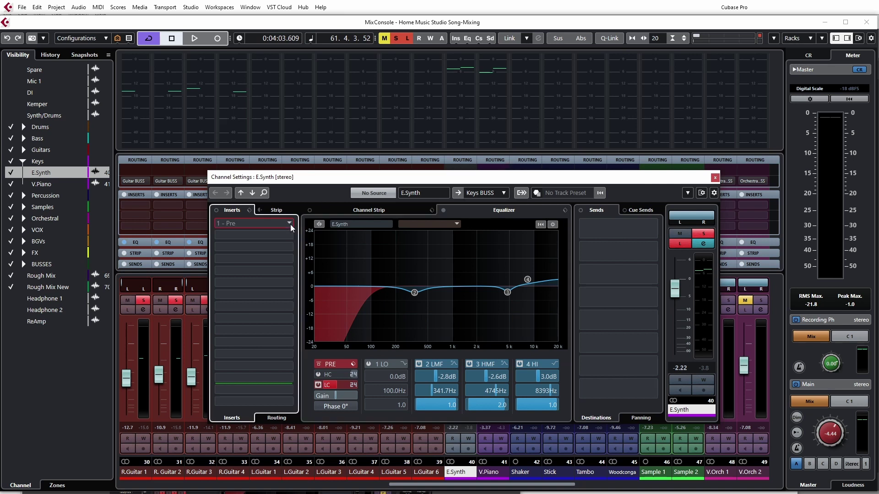
type("tu")
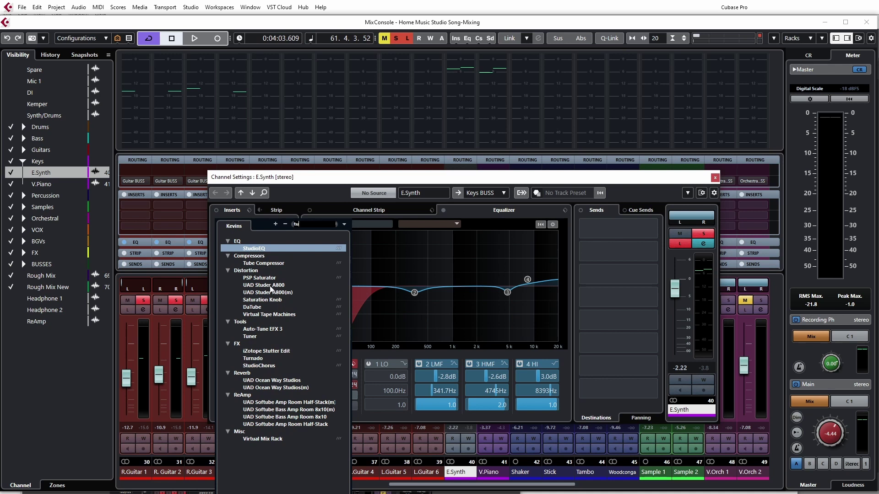
left_click(254, 308)
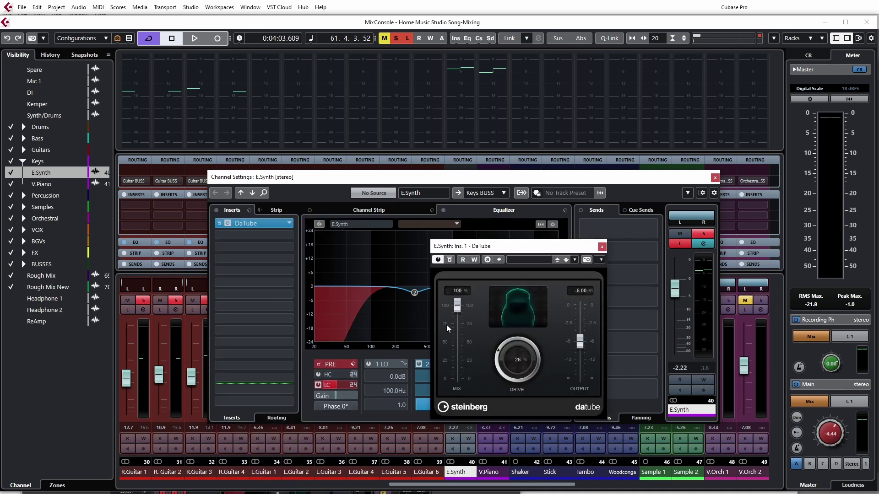
left_click_drag(517, 251, 385, 219)
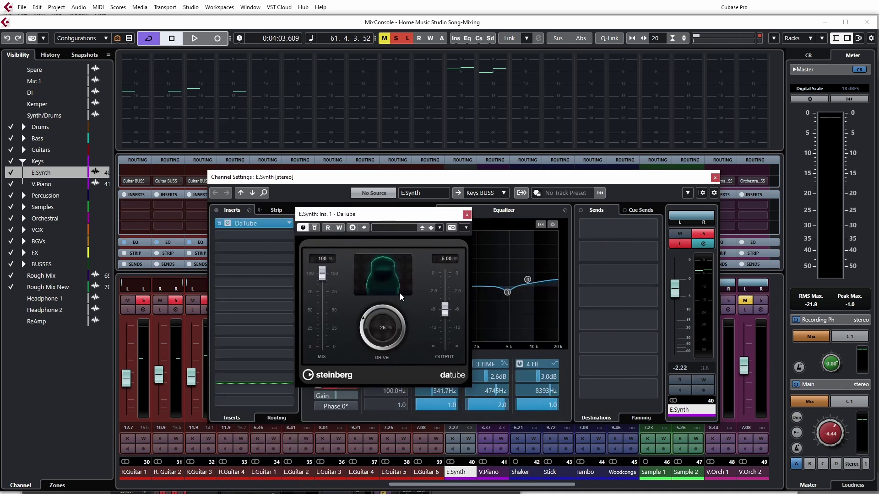
- Start playback and set DaTube's drive to 70% while lowering its output to about -10 dB
key("space")
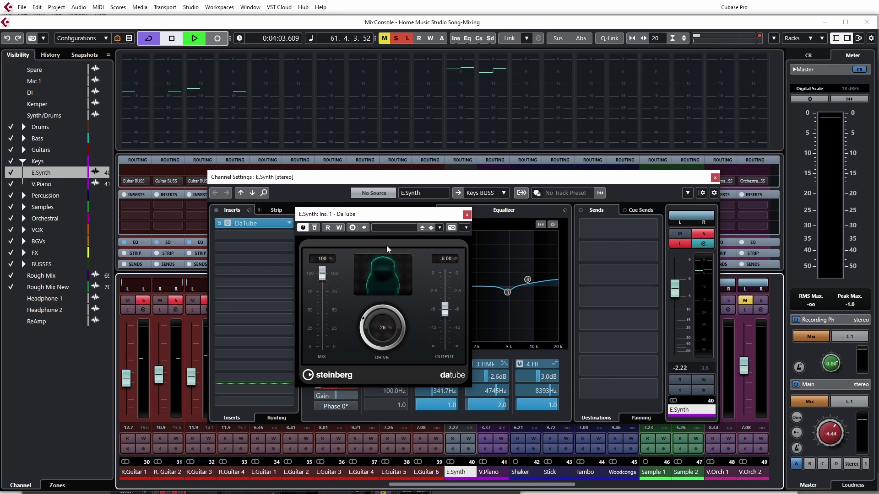
left_click_drag(383, 215, 369, 220)
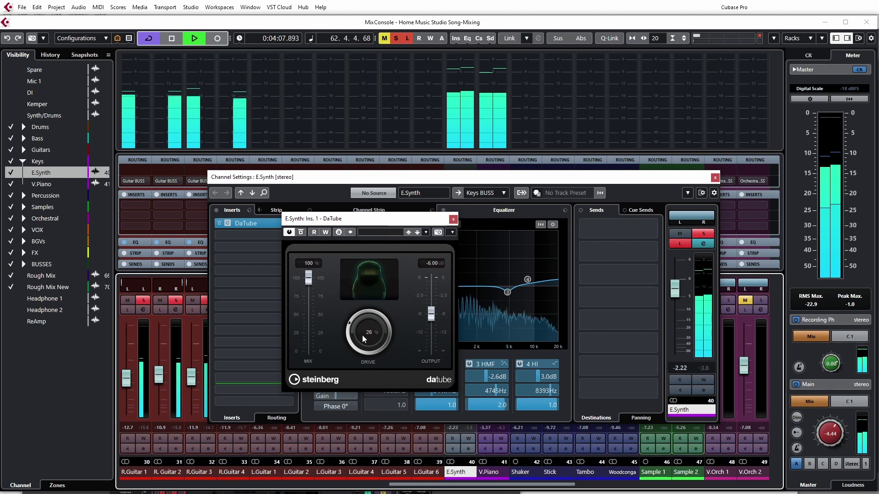
left_click_drag(365, 340, 389, 320)
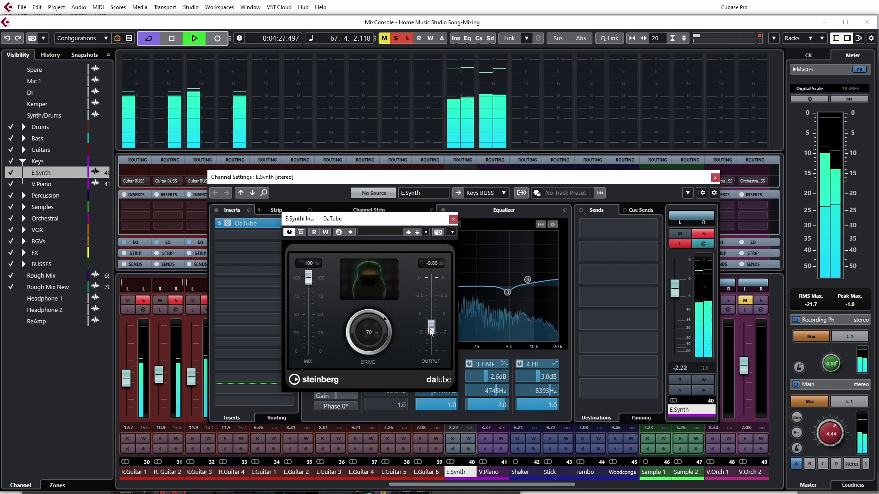
- Compare DaTube bypassed and active, fine-tuning its output to about -10 dB to match levels, and stop playback
left_click(300, 233)
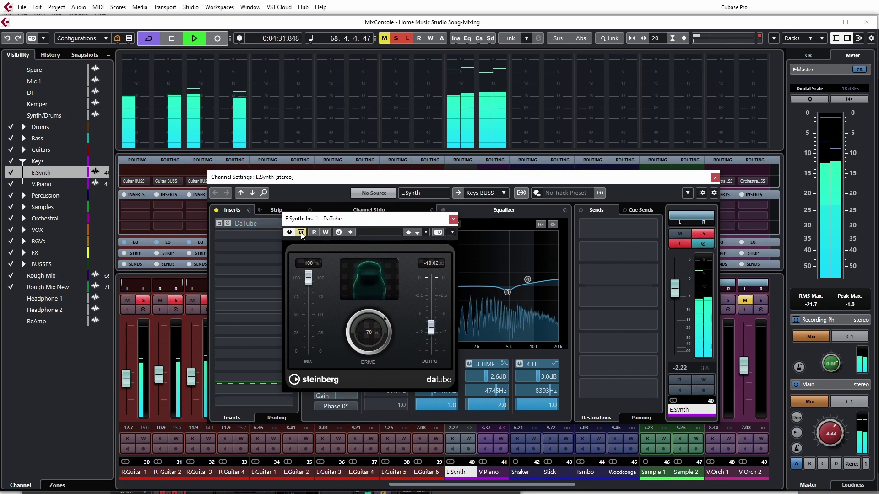
left_click(301, 234)
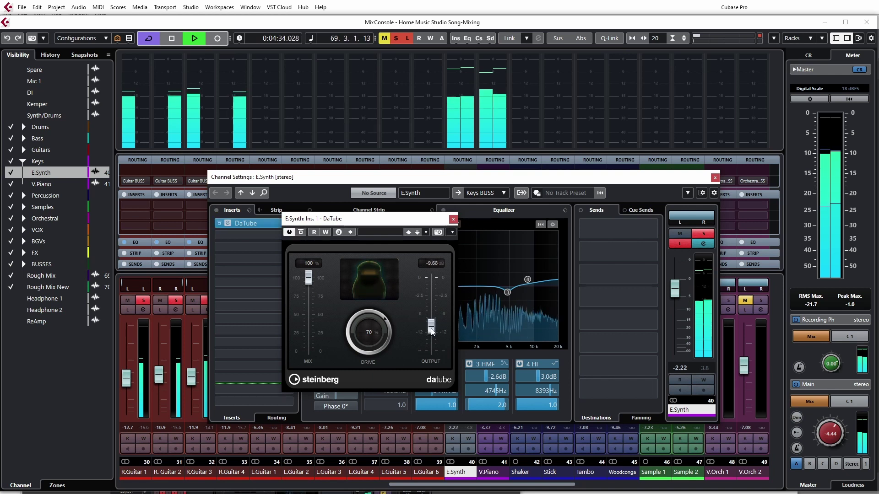
left_click(300, 233)
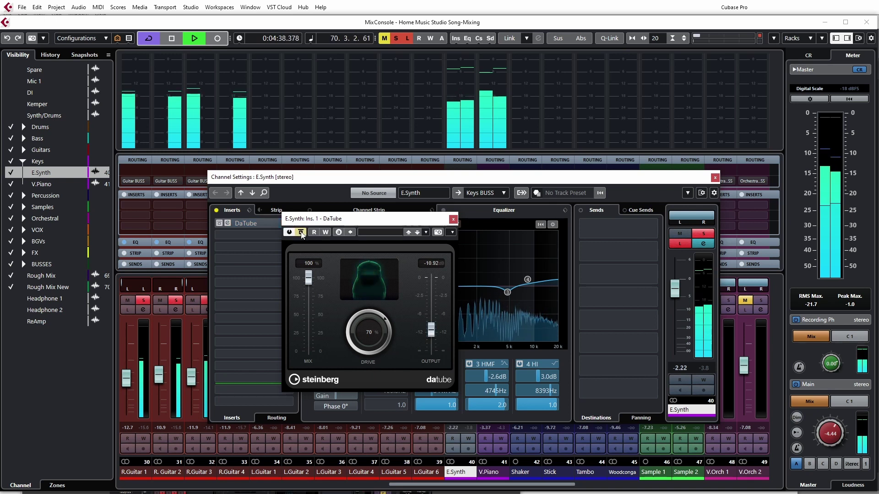
left_click(302, 233)
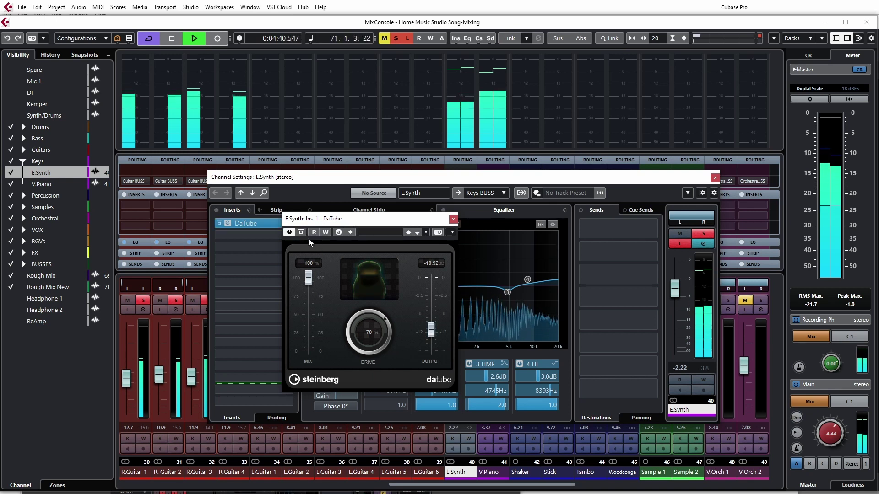
scroll(430, 331, "down", 1)
left_click(301, 233)
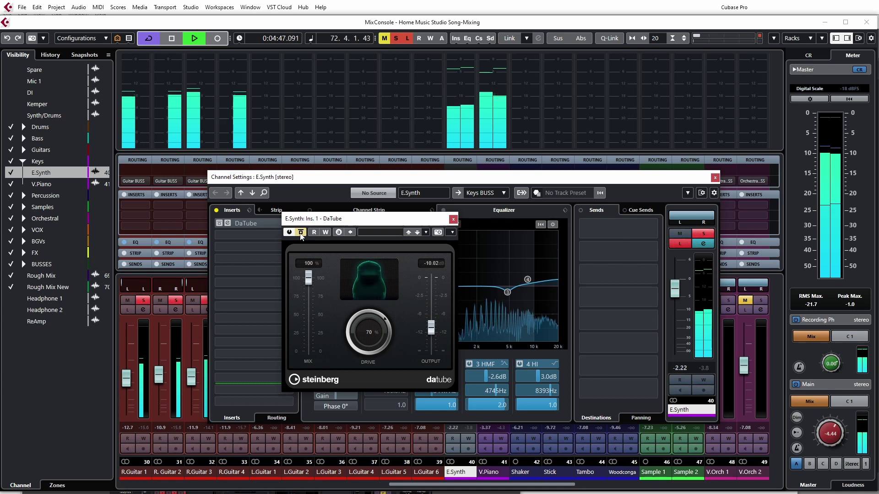
left_click(301, 233)
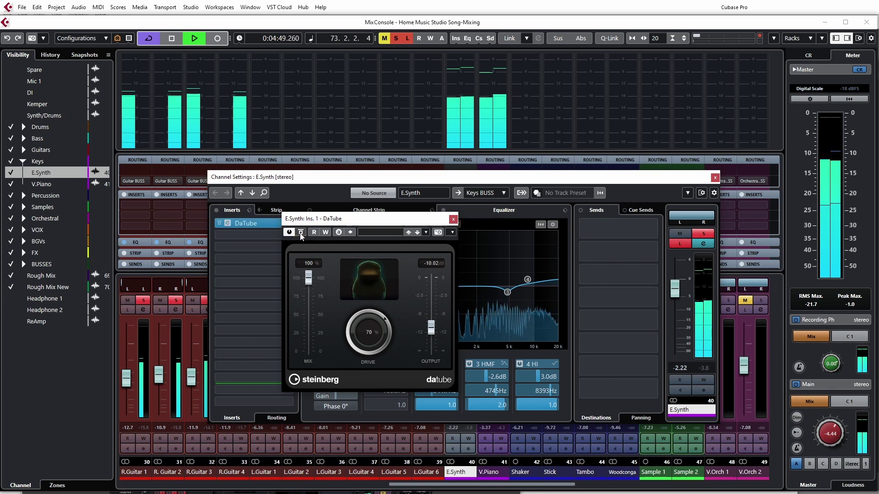
key("space")
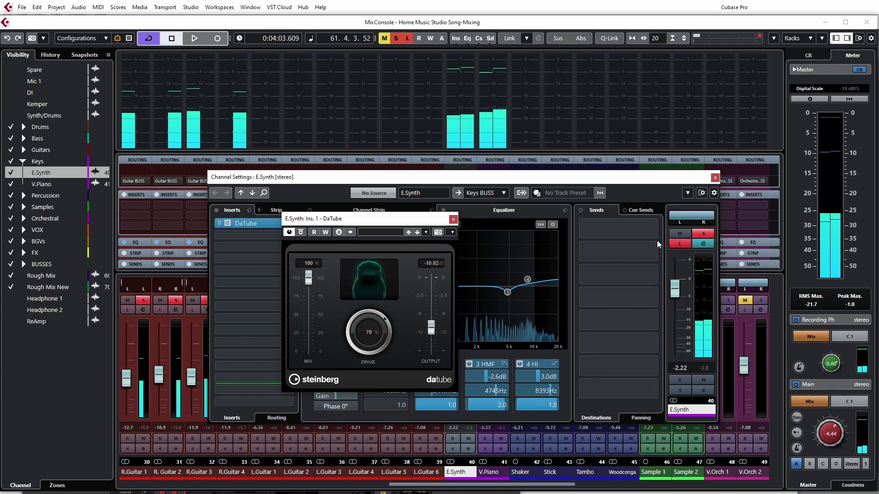
- Turn off Listen on E.Synth, rearrange the channel settings and DaTube windows, and restart playback to hear the full mix
left_click(685, 248)
left_click_drag(489, 172, 448, 237)
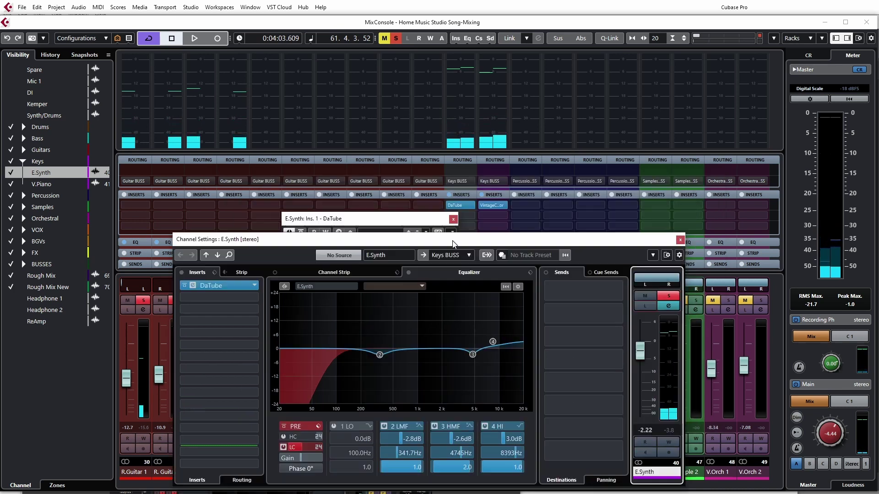
left_click(411, 223)
key("space")
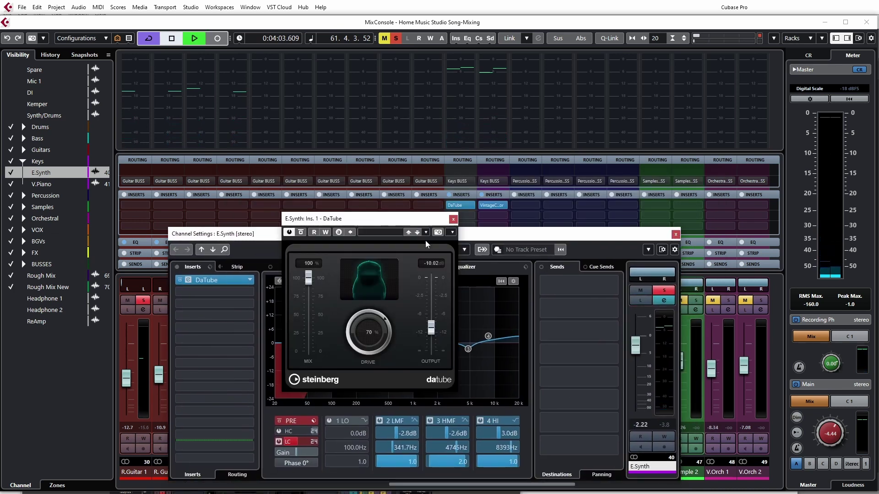
- Bypass DaTube on E.Synth, rearrange its plug-in and channel windows, and raise E.Synth's fader to about -1.18 dB
left_click(301, 232)
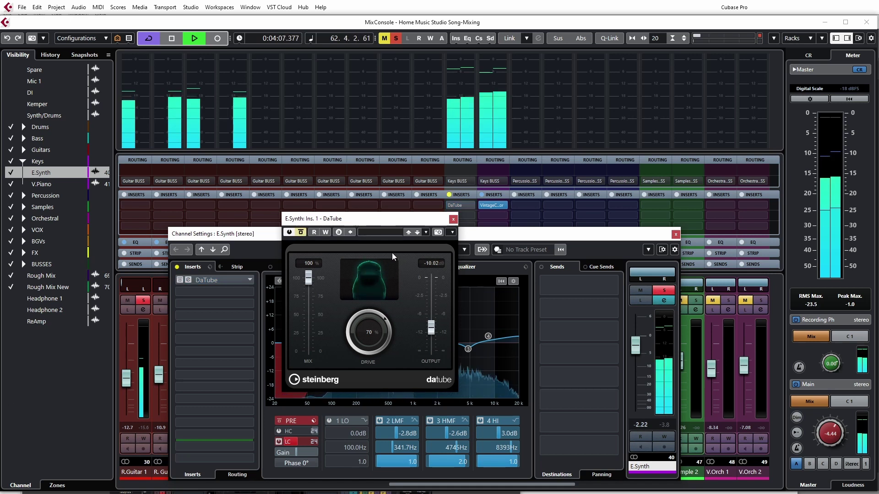
left_click_drag(400, 223, 375, 197)
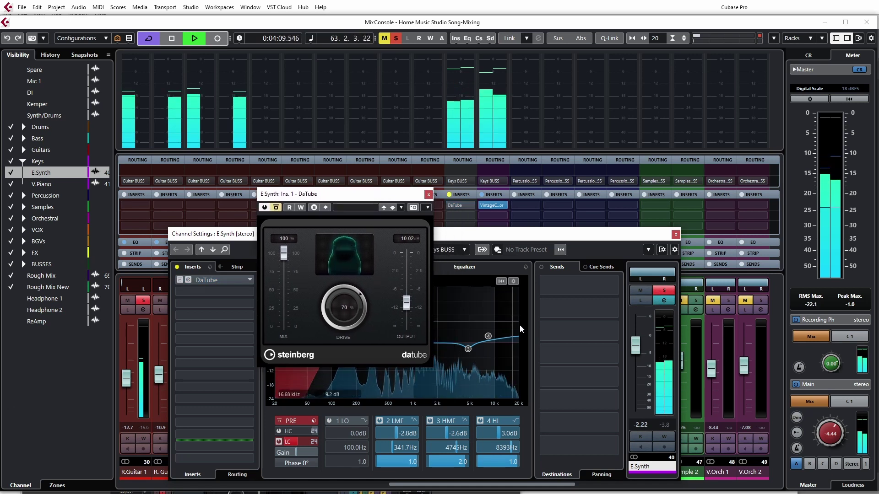
left_click_drag(549, 234, 548, 221)
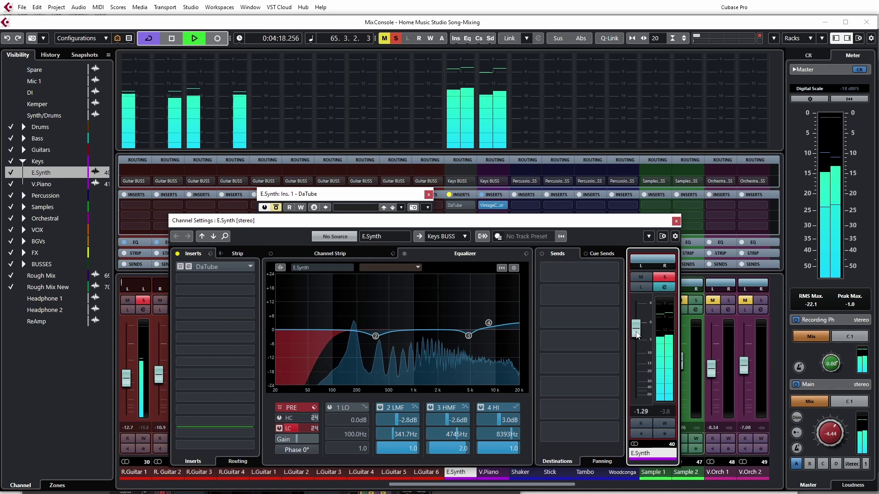
mouse_move(636, 335)
left_mouse_down()
mouse_move(634, 320)
mouse_move(631, 335)
left_mouse_up()
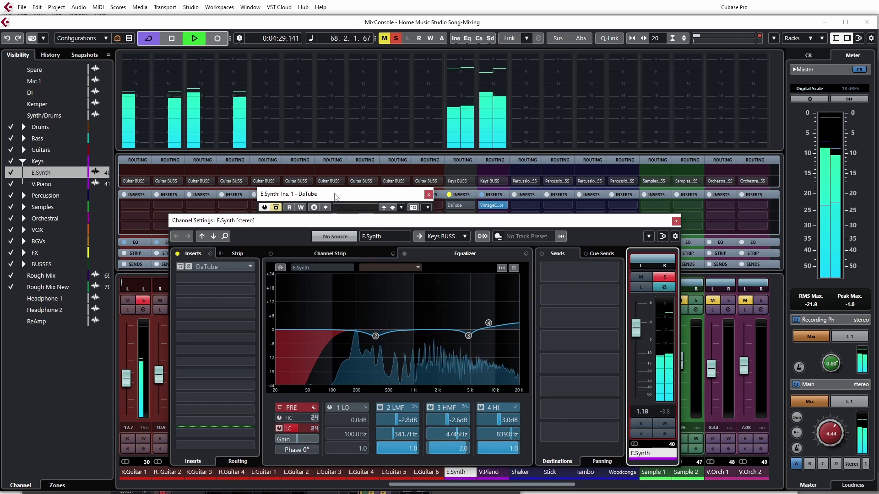
- Reactivate DaTube on E.Synth and raise the channel's fader to about 2.18 dB during playback
left_click(335, 197)
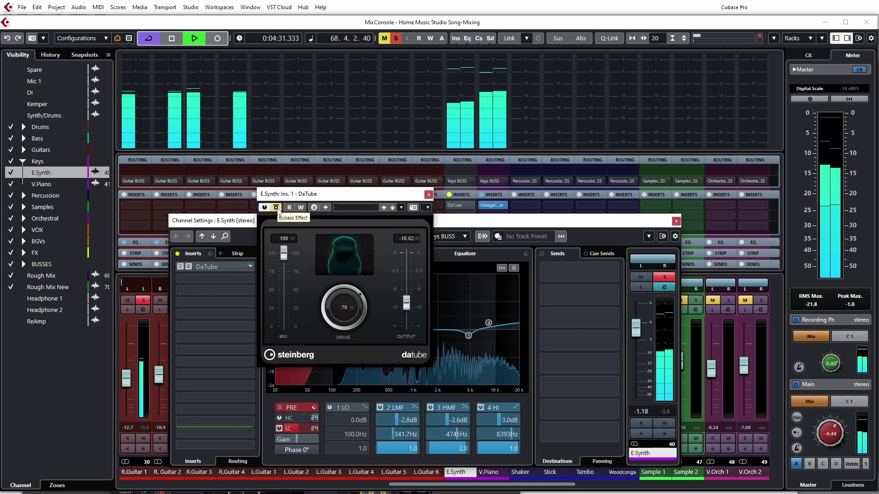
left_click(276, 208)
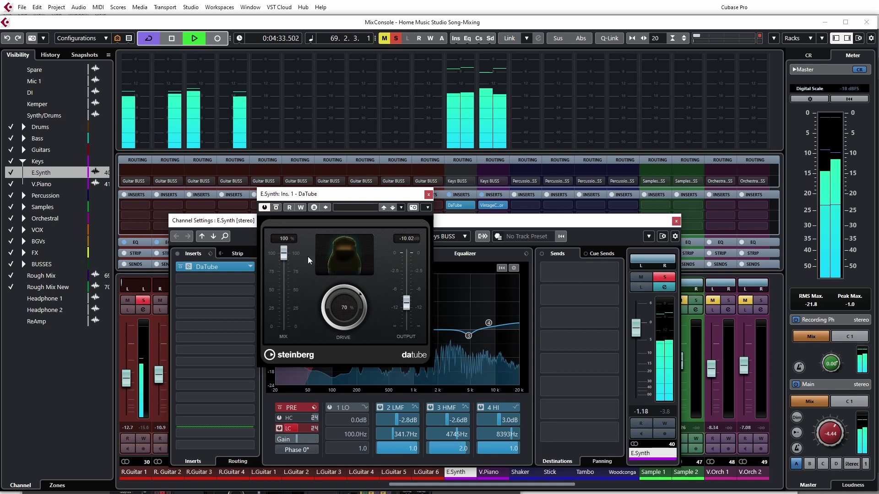
left_click(638, 327)
scroll(639, 332, "up", 2)
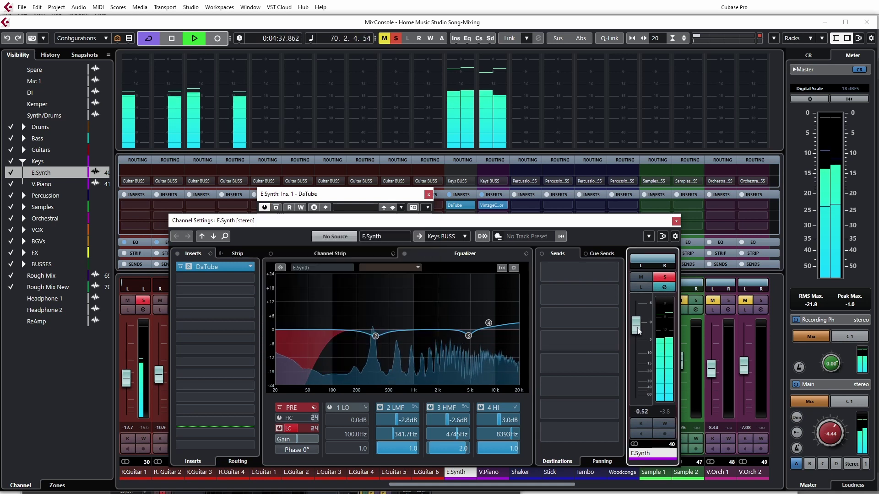
scroll(638, 331, "up", 2)
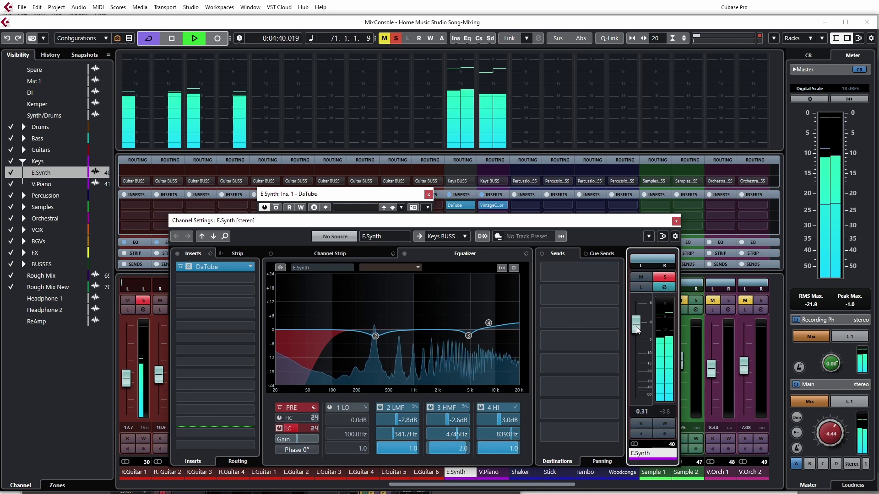
scroll(636, 329, "up", 3)
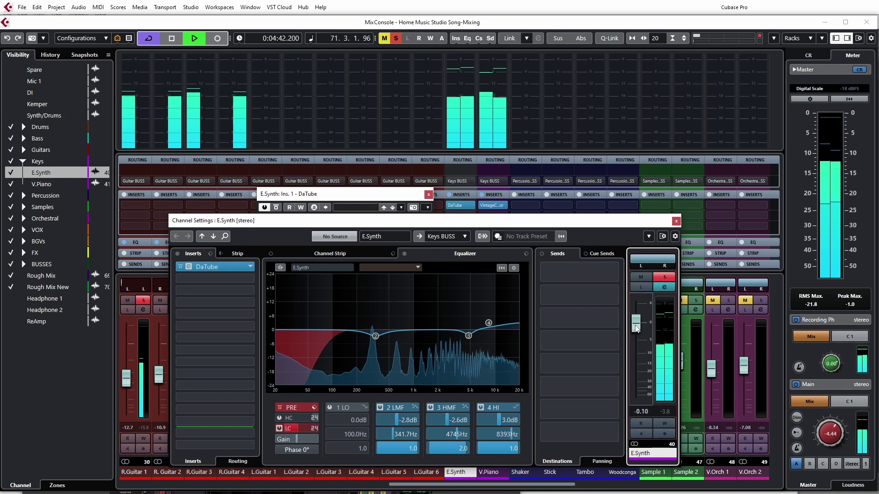
scroll(636, 327, "up", 8)
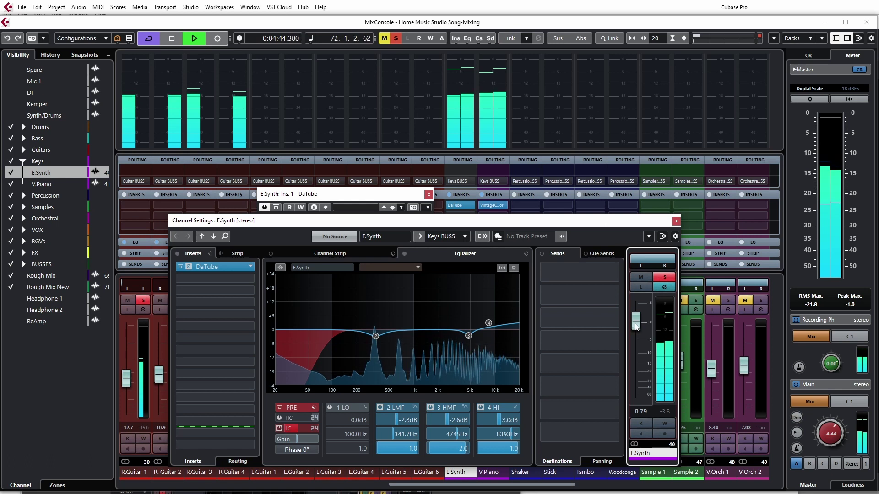
scroll(636, 325, "up", 6)
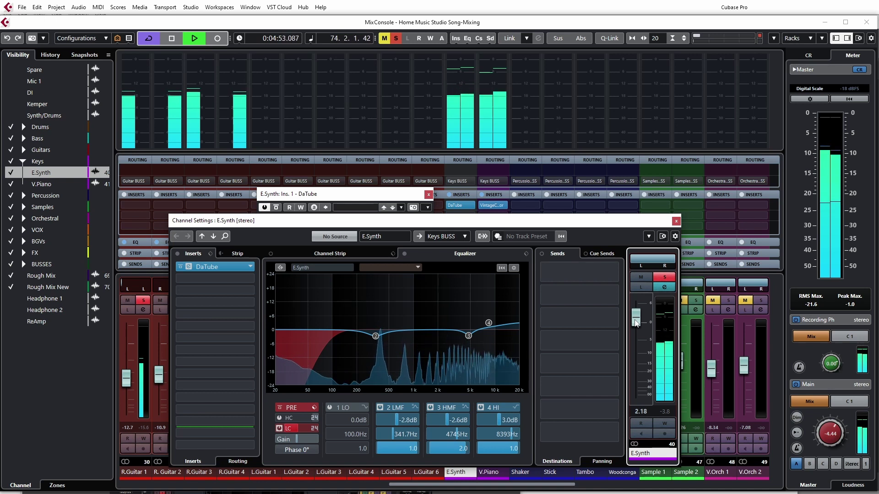
- Compare E.Synth in the mix with DaTube repeatedly bypassed and active, leaving the plug-in active
left_click(362, 199)
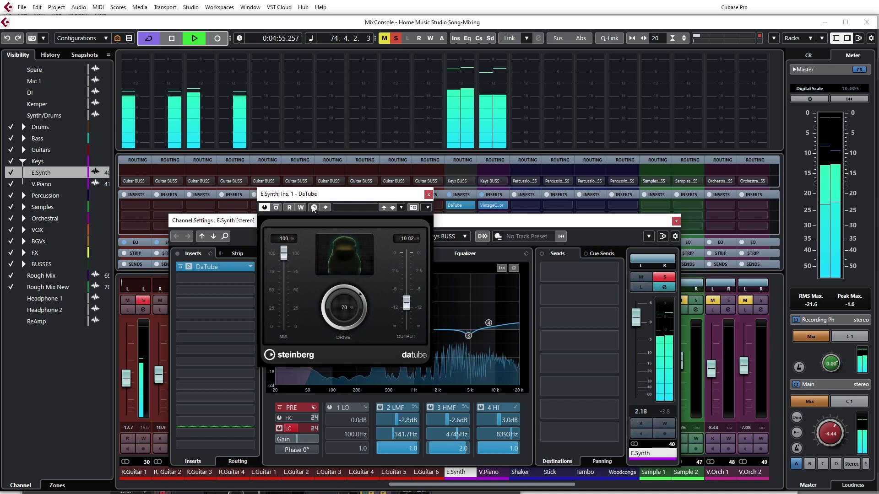
left_click(277, 207)
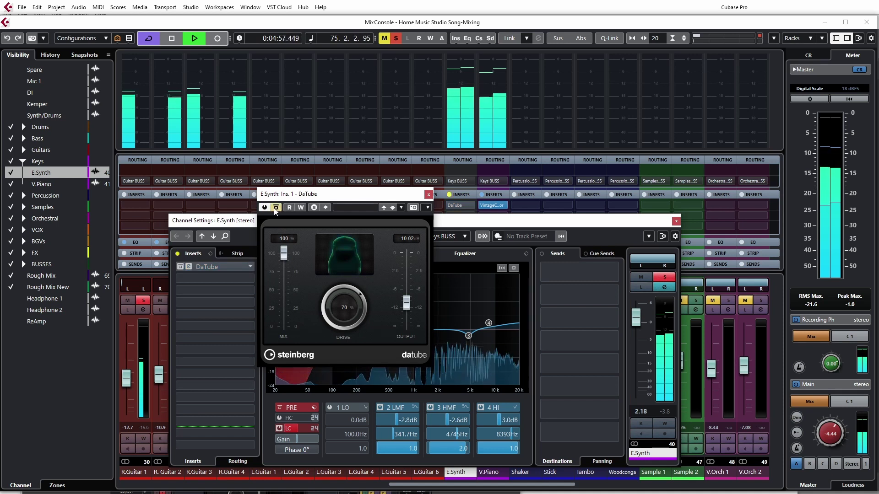
left_click(276, 208)
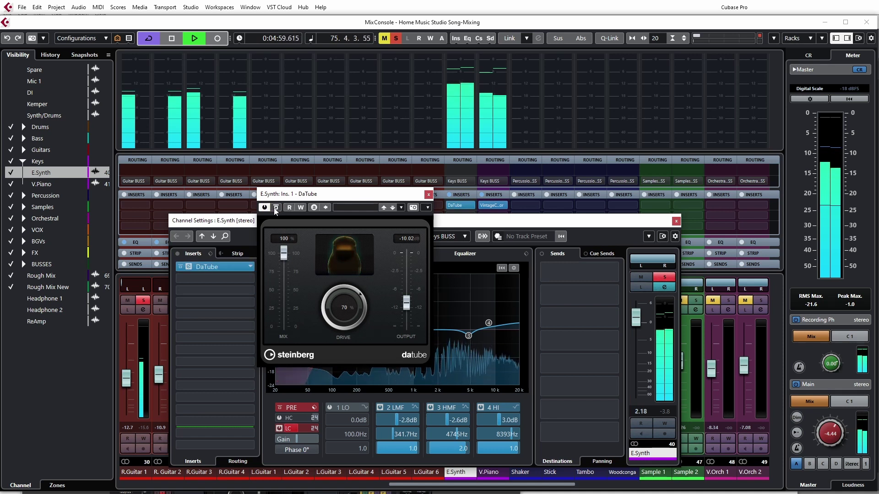
left_click(276, 208)
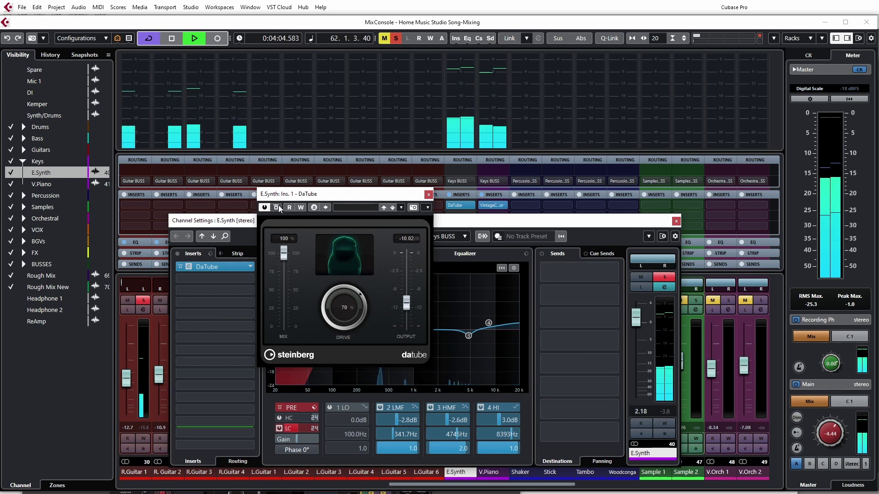
left_click(275, 210)
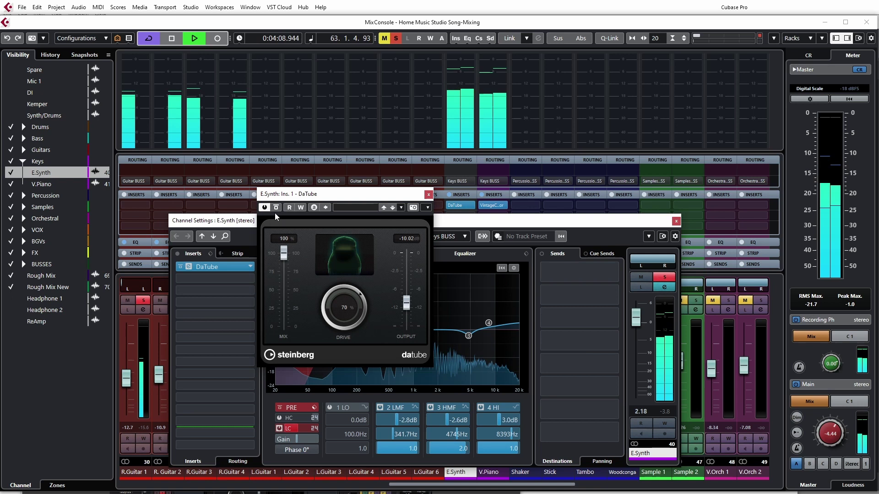
left_click(276, 208)
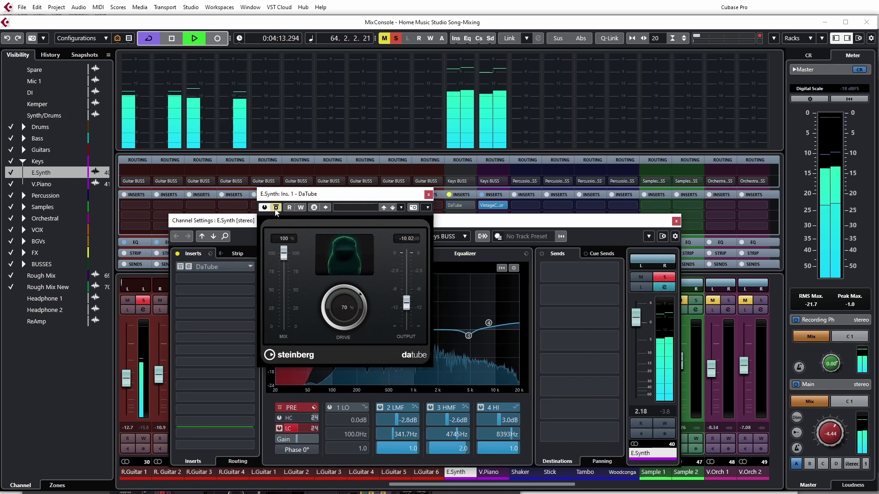
left_click(276, 209)
- Increase DaTube's drive to 75% and briefly compare it bypassed and active in the mix
mouse_move(344, 310)
left_mouse_down()
mouse_move(336, 282)
mouse_move(340, 303)
left_mouse_up()
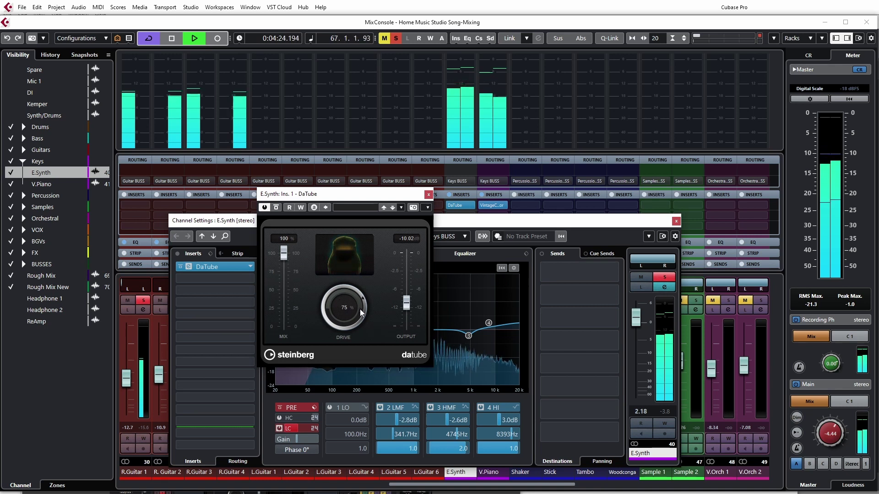
left_click(276, 208)
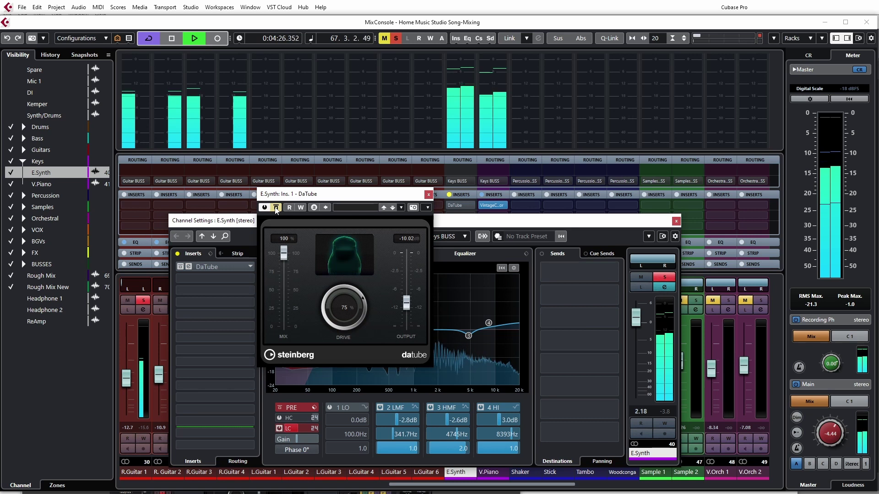
left_click(276, 208)
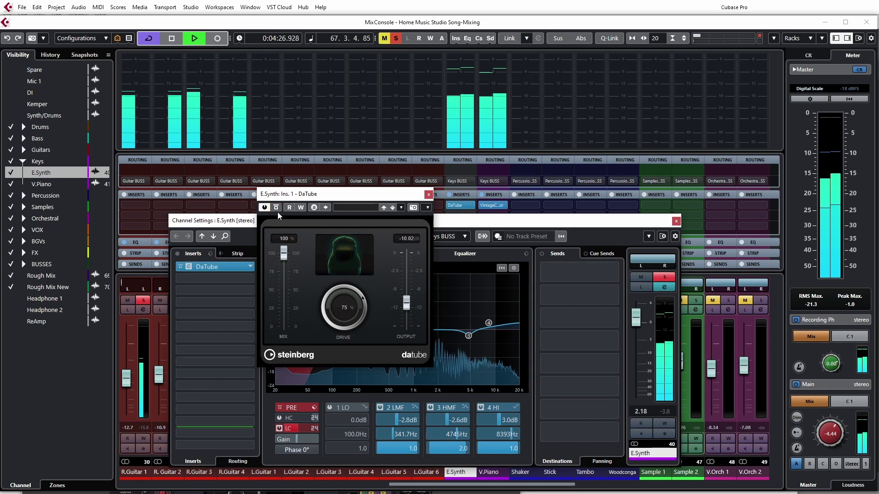
- Close E.Synth's DaTube and channel settings windows and stop playback with the buss channels in view
left_click(428, 195)
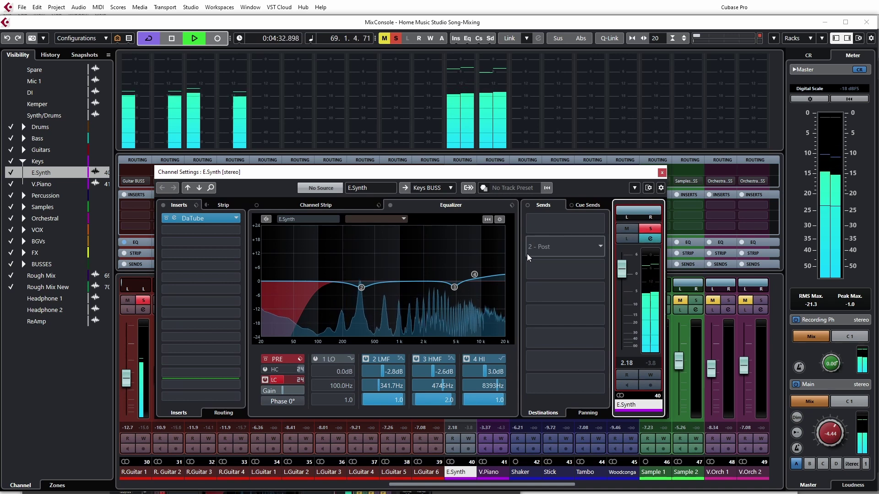
left_click(662, 172)
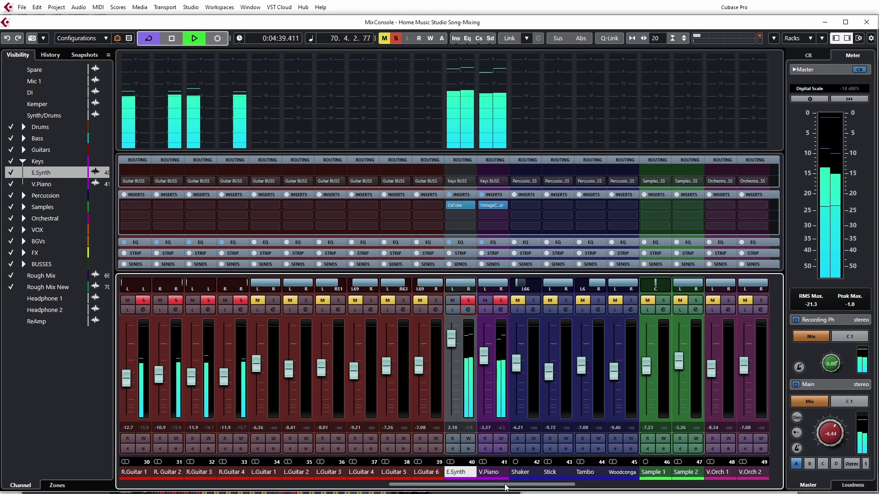
left_click_drag(505, 487, 718, 486)
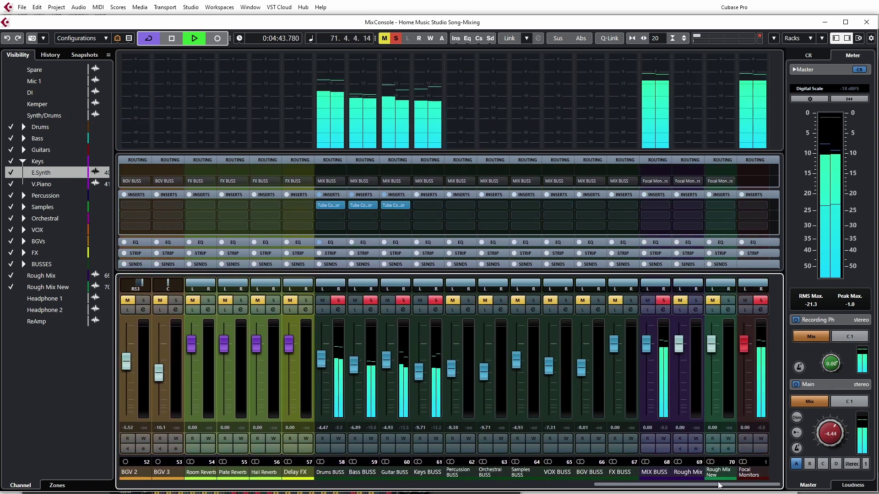
key("space")
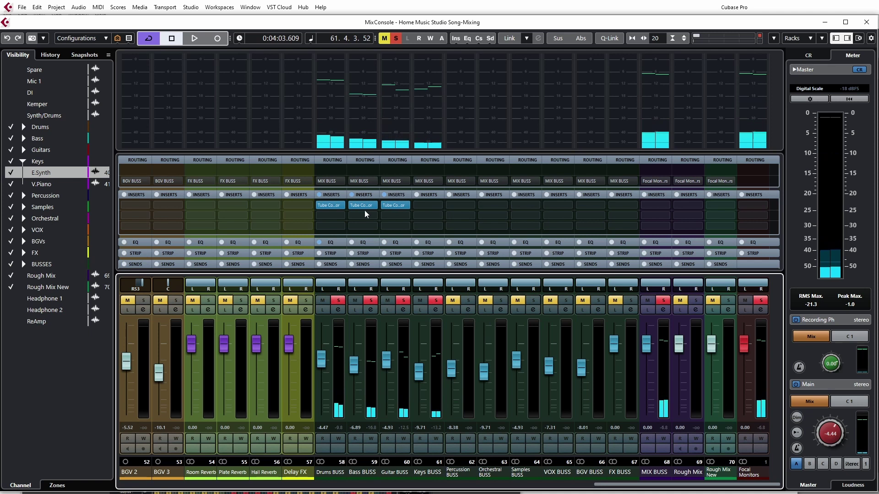
- Examine the Tube Compressor settings on the Drums, Bass and Guitar busses, closing the plug-in windows when done
left_click(332, 205)
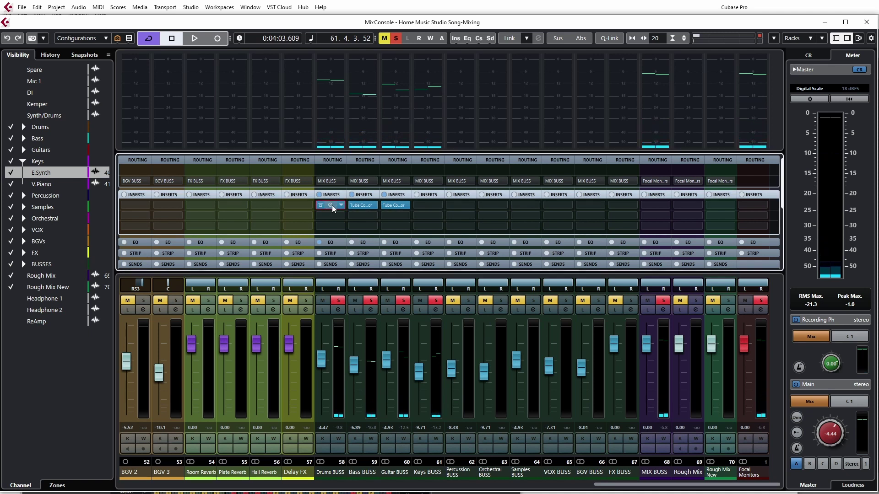
left_click(331, 205)
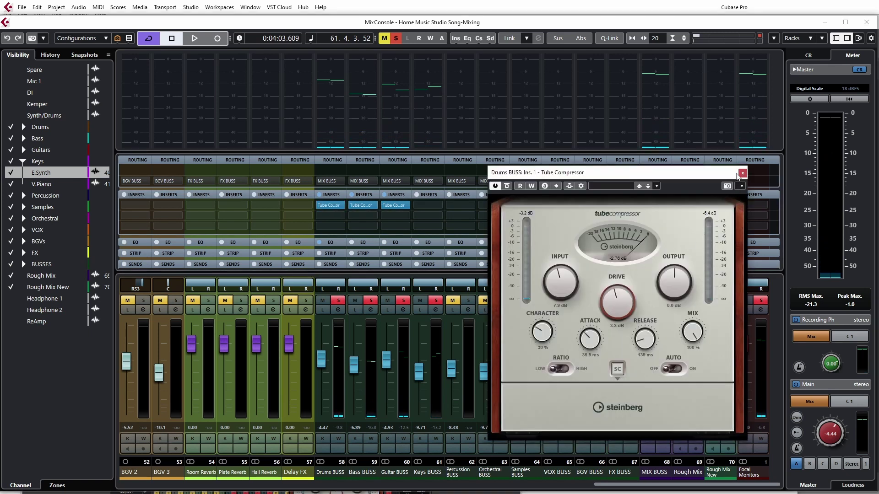
left_click(364, 205)
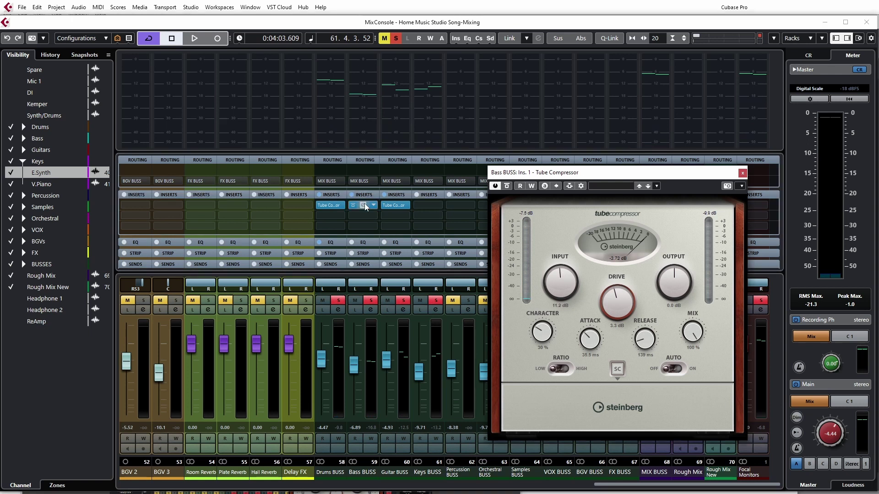
left_click(395, 206)
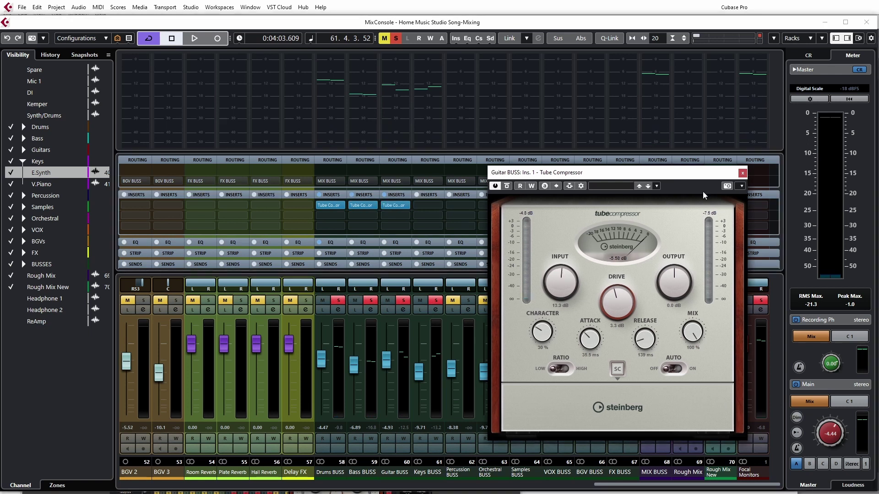
left_click(742, 173)
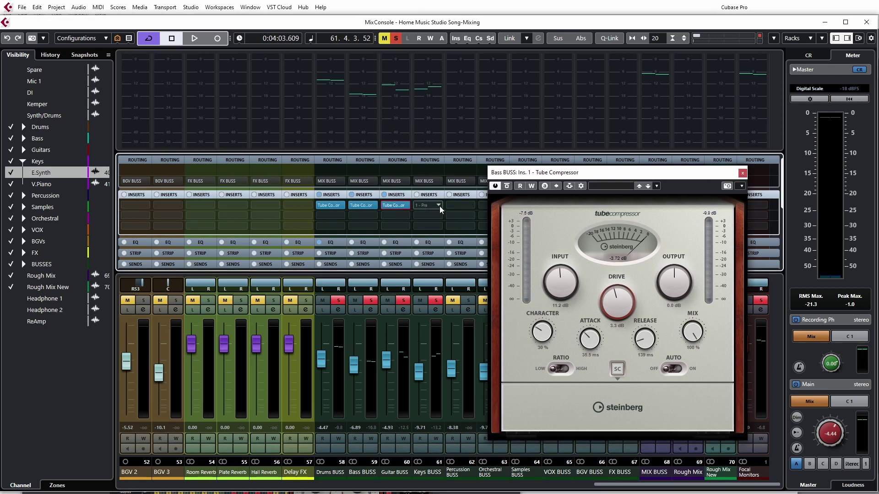
left_click(742, 174)
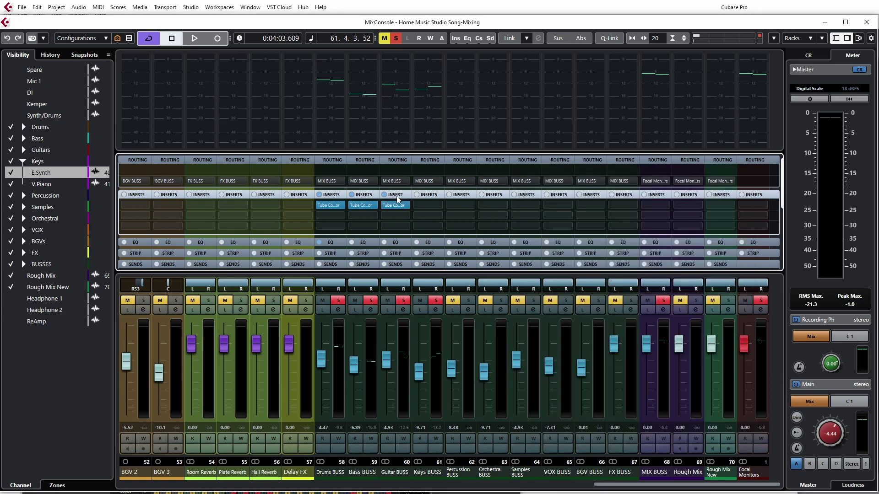
- Copy the Guitar BUSS's Tube Compressor insert to the Keys BUSS and check the original plug-in's settings
left_click_drag(398, 197, 428, 196)
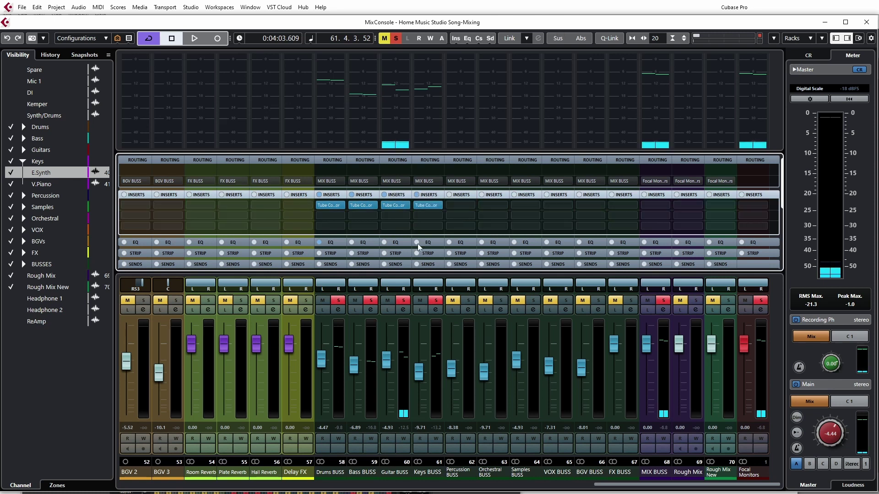
left_click(395, 206)
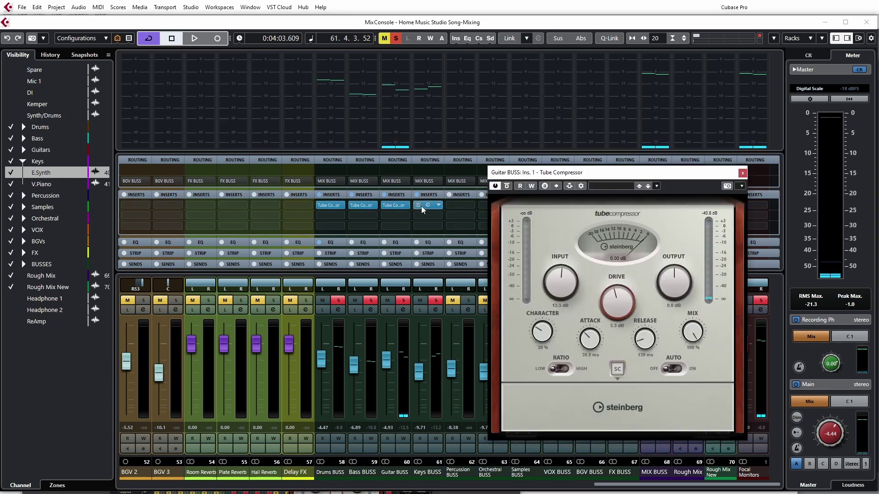
left_click(743, 173)
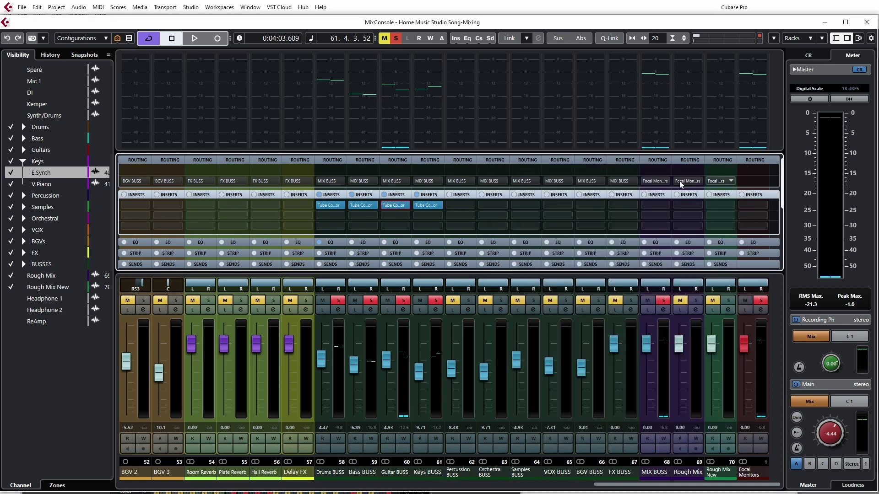
- Open the Keys BUSS's Tube Compressor, move its window clear of the keys fader, and start playback
left_click(426, 205)
left_click_drag(628, 175, 654, 124)
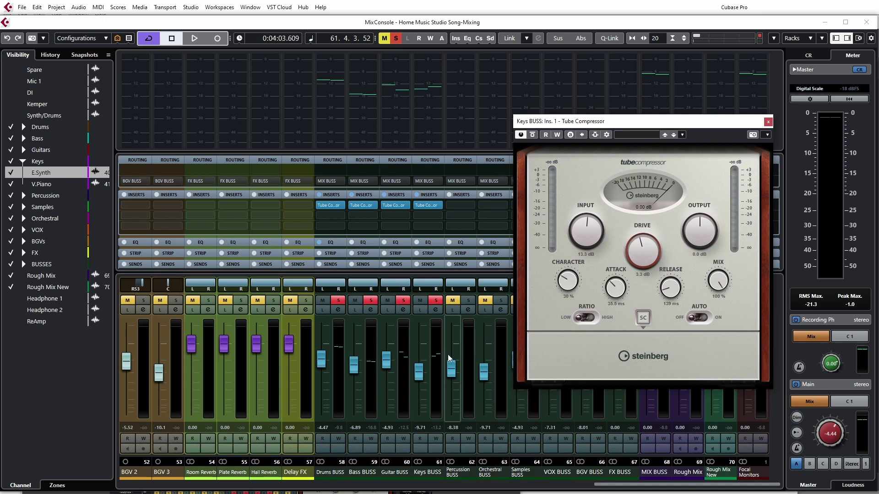
key("space")
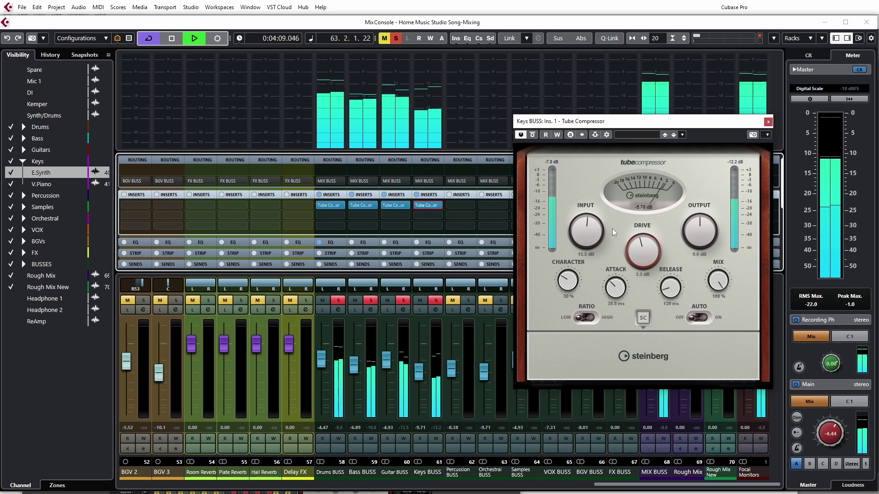
- Compare the Keys BUSS with its Tube Compressor bypassed and active, then stop playback and close the plug-in window
left_click(535, 134)
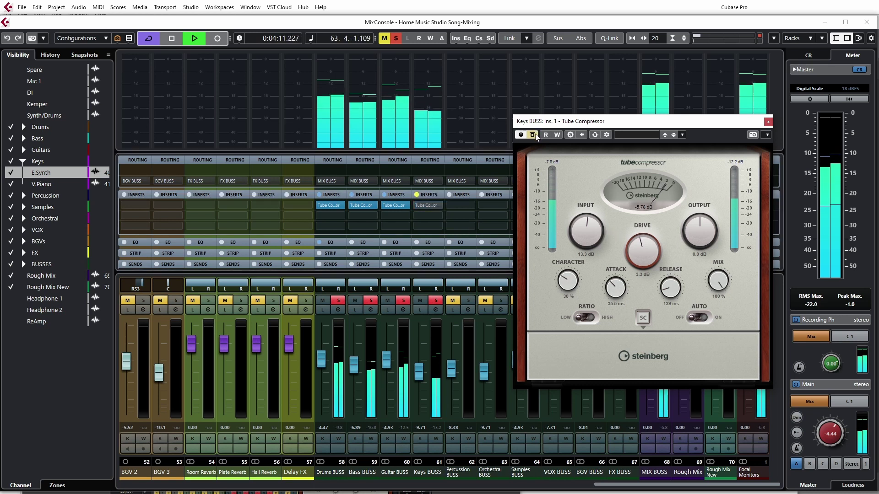
left_click(533, 134)
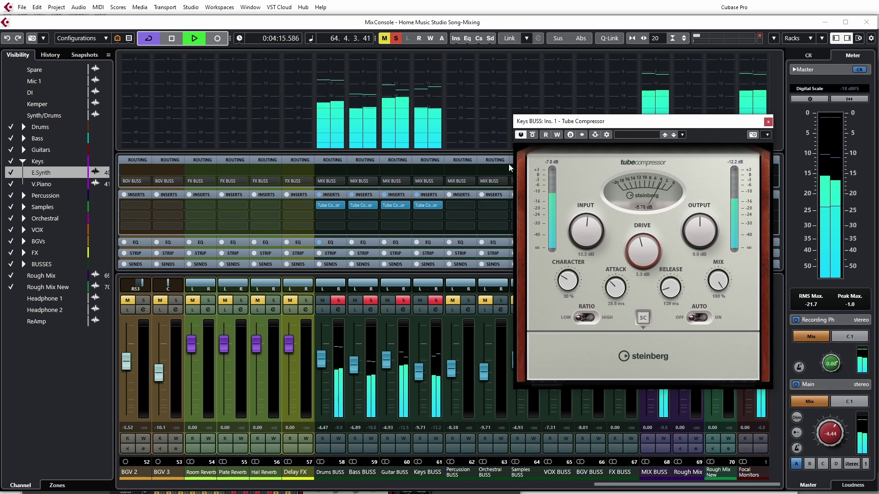
key("space")
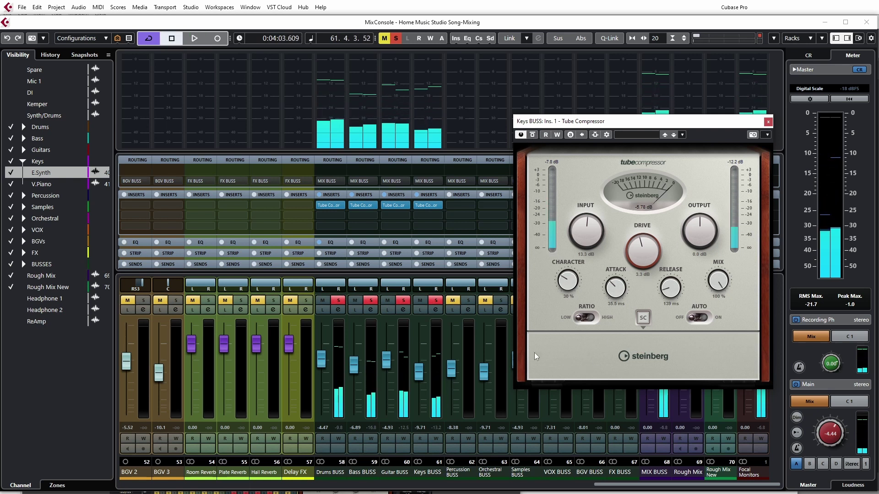
left_click(768, 122)
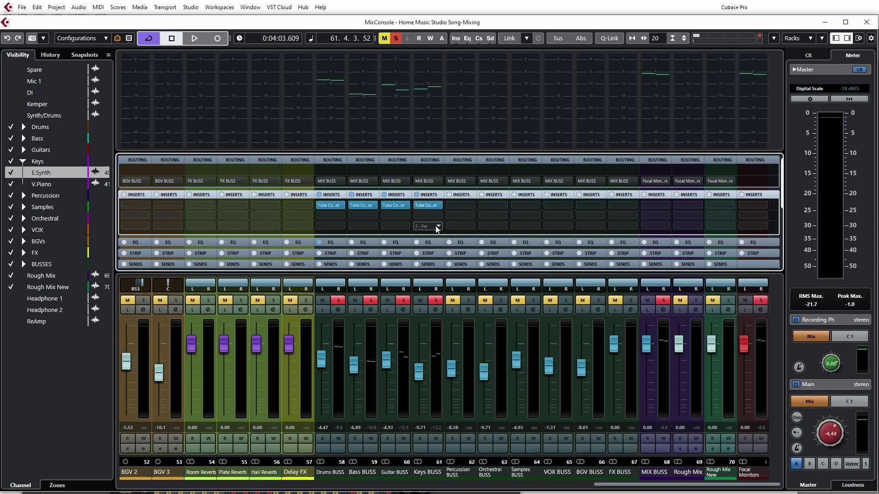
- Play the mix while examining the Keys BUSS channel settings and level, then close the window and stop playback
key("space")
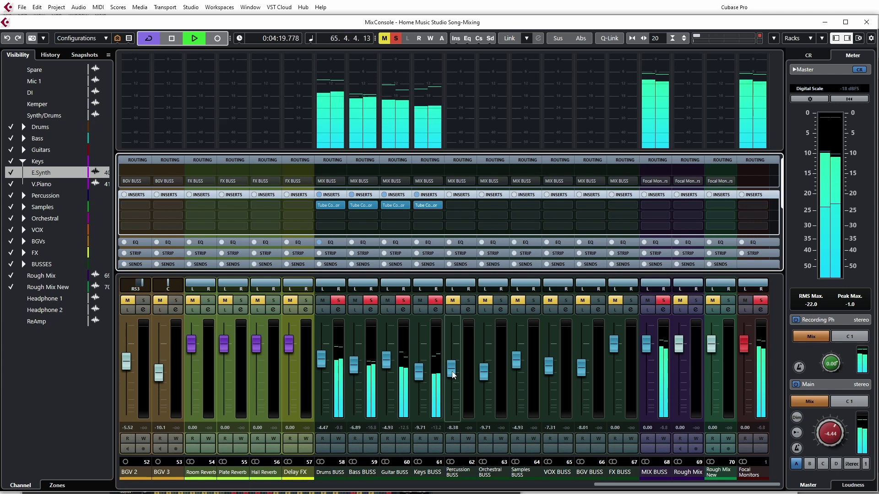
left_click(436, 311)
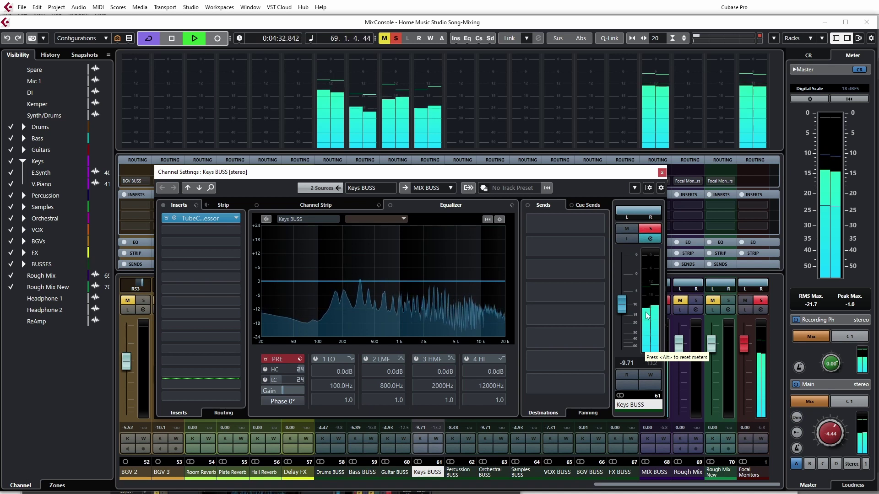
left_click(663, 173)
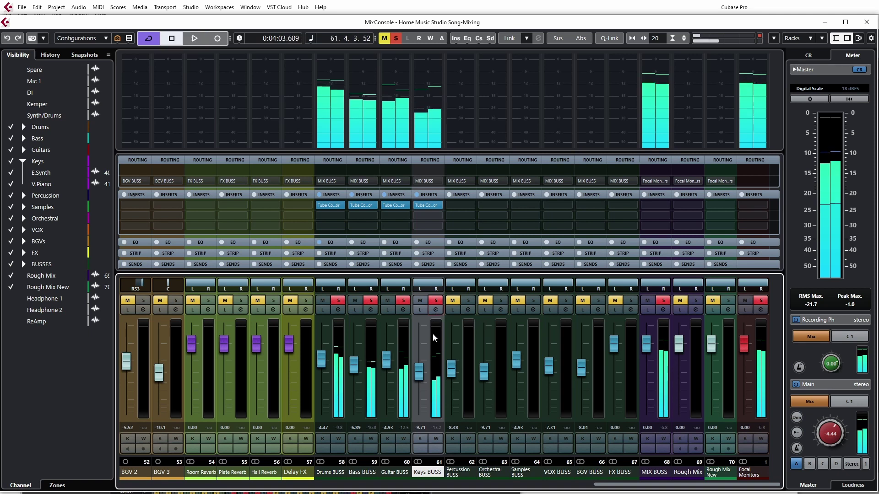
key("space")
- Return to the project window and start playback from about 5:04 with the keys tracks in view
key("F3")
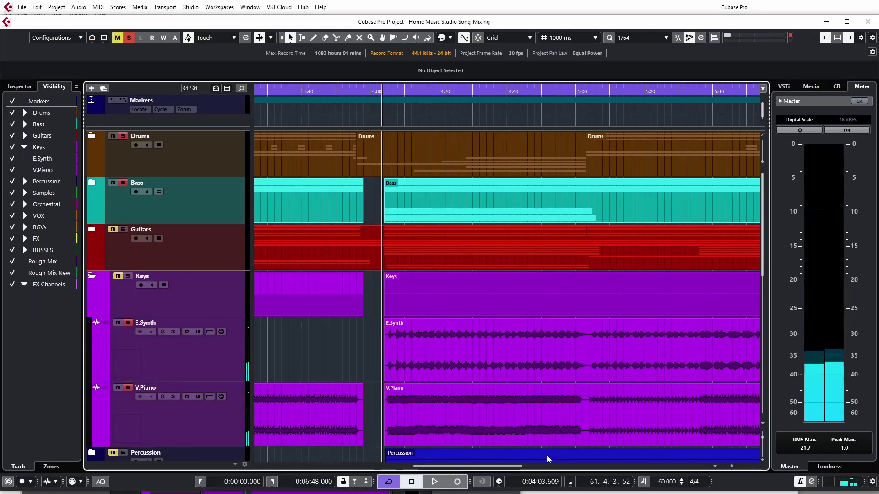
scroll(569, 430, "down", 5)
scroll(567, 430, "up", 4)
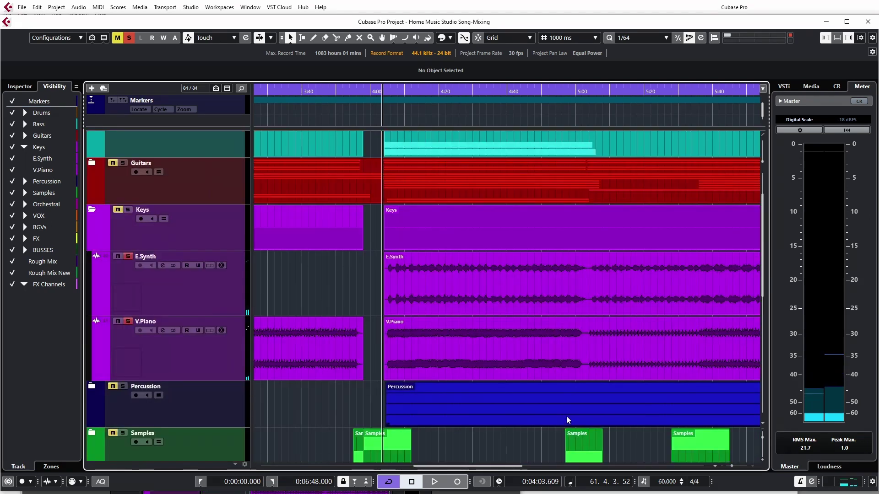
scroll(566, 395, "right", 2)
left_click(540, 116)
key("space")
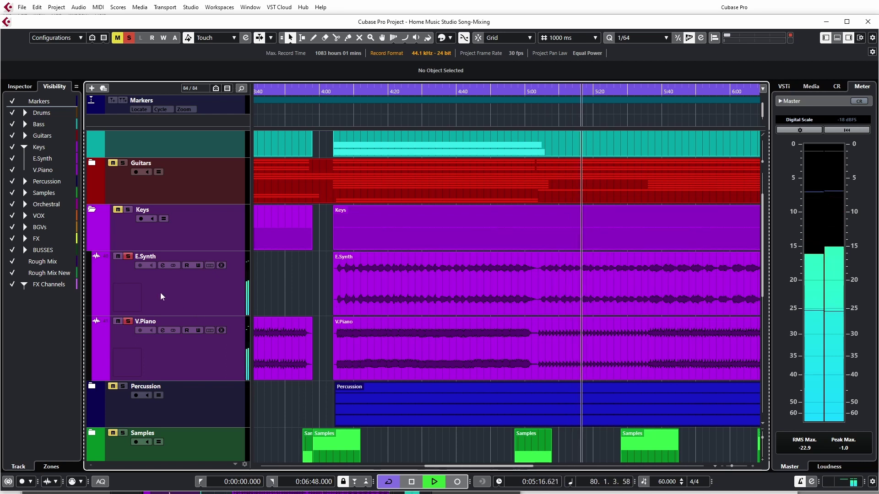
- Lower the E.Synth channel level to -3.37 dB, then stop playback and close its channel settings
left_click(162, 265)
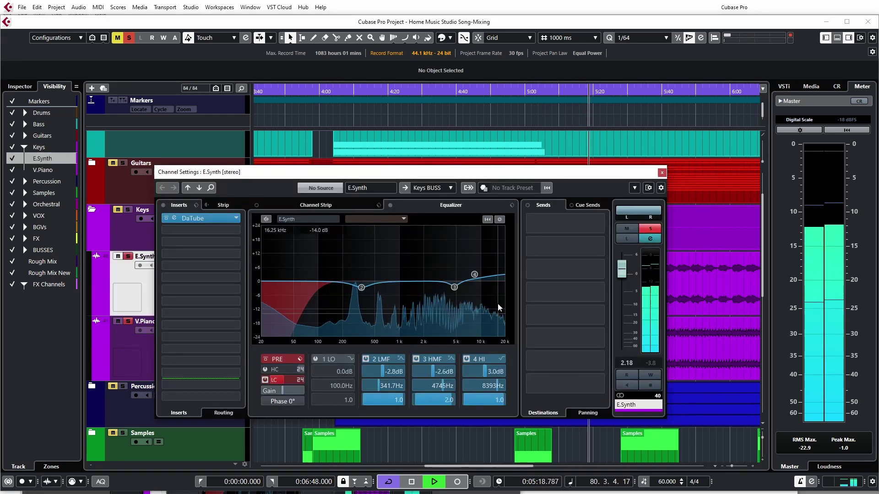
left_click_drag(623, 277, 620, 296)
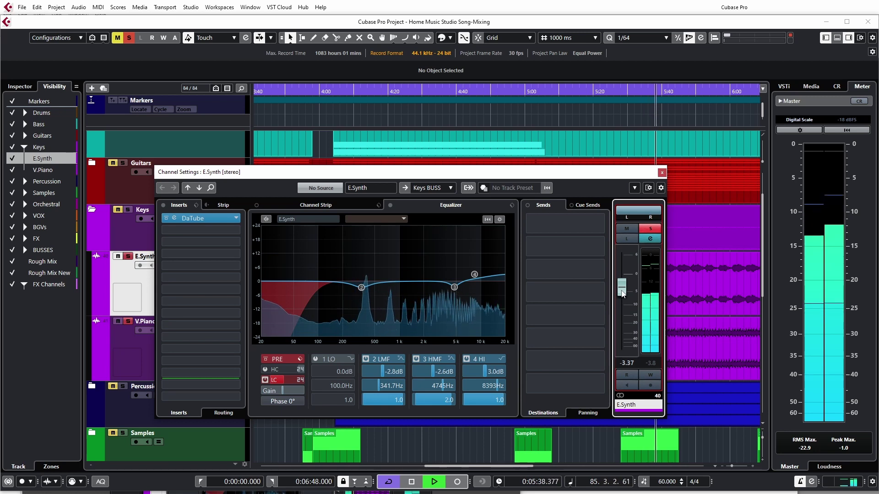
key("space")
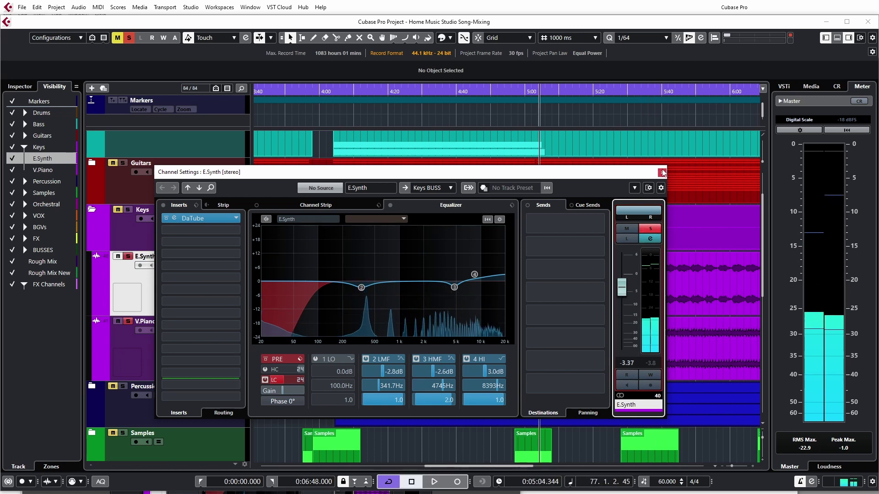
left_click(662, 173)
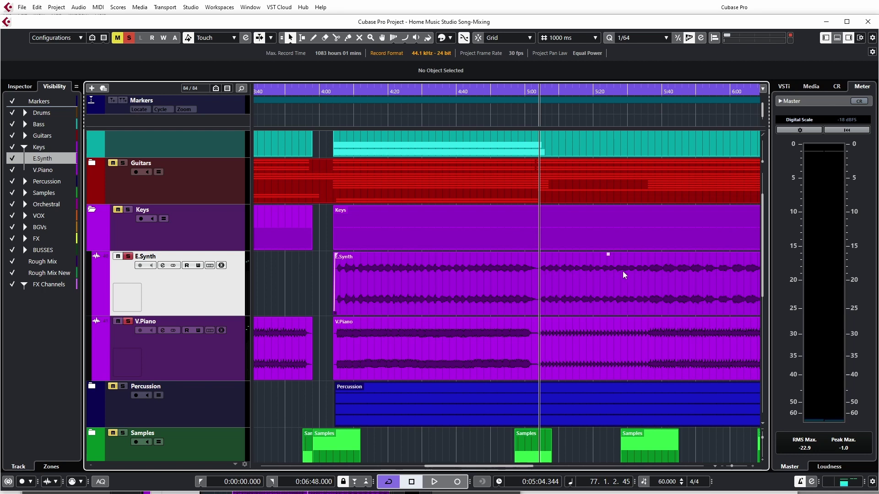
- Play the section again and compare E.Synth with its equalizer bypassed and active in the channel settings
key("space")
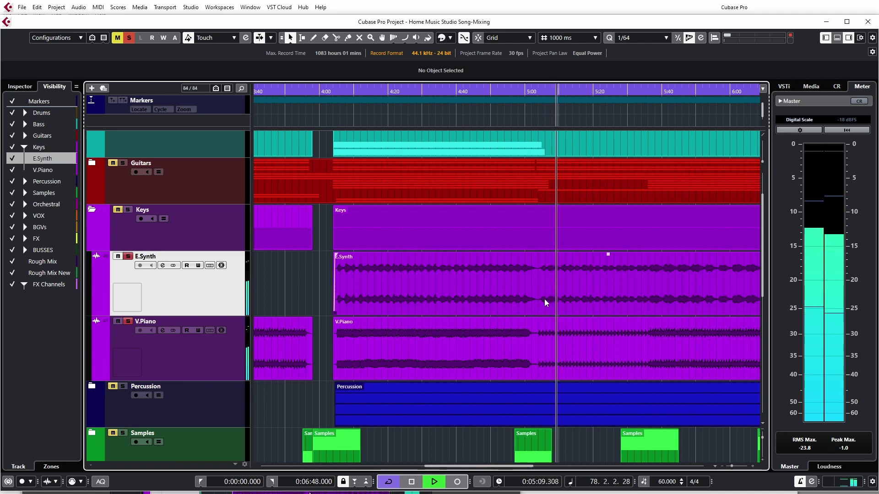
left_click(162, 266)
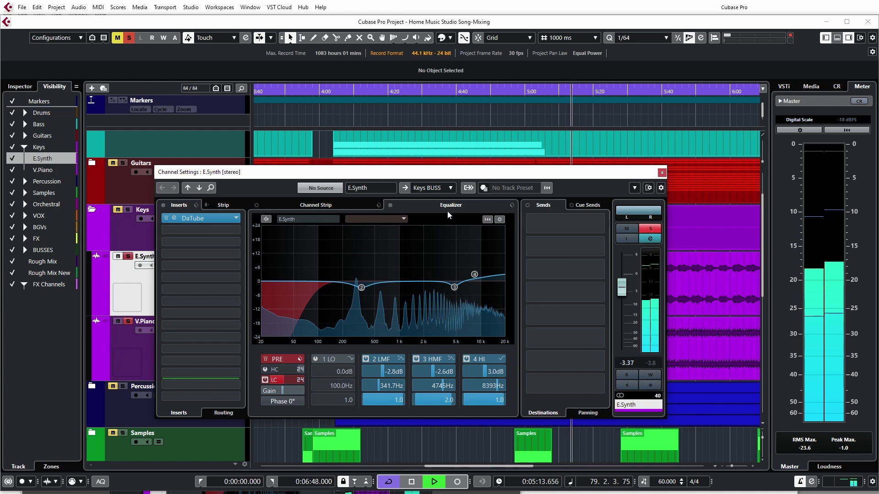
left_click(390, 206)
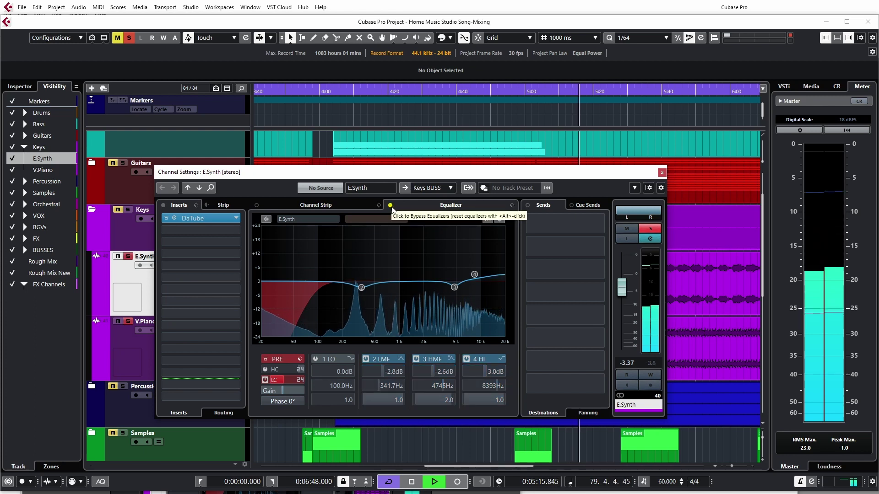
left_click(391, 205)
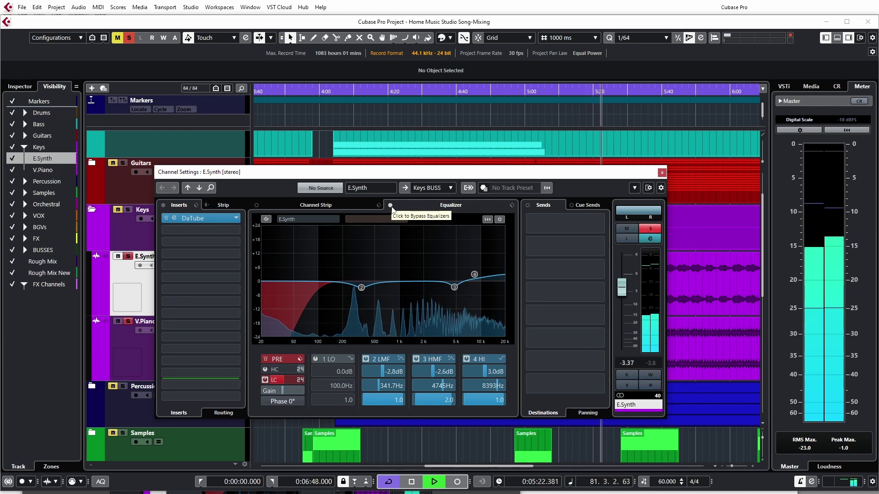
left_click(391, 206)
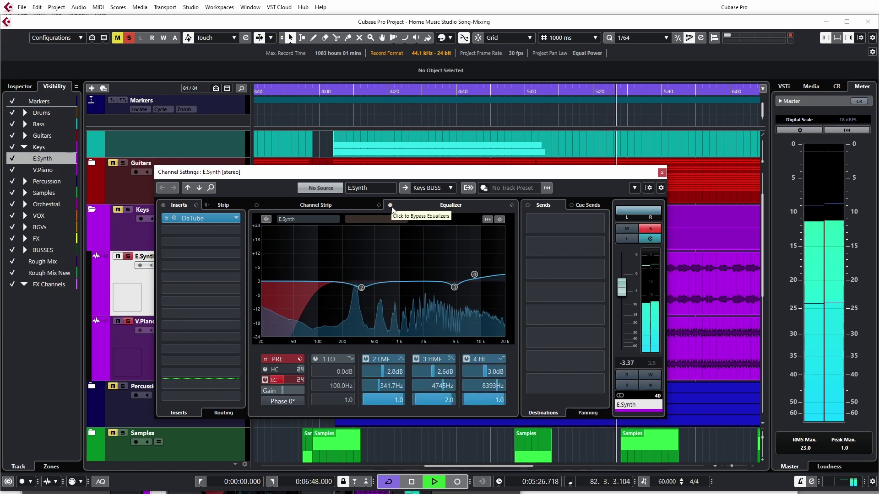
left_click(391, 206)
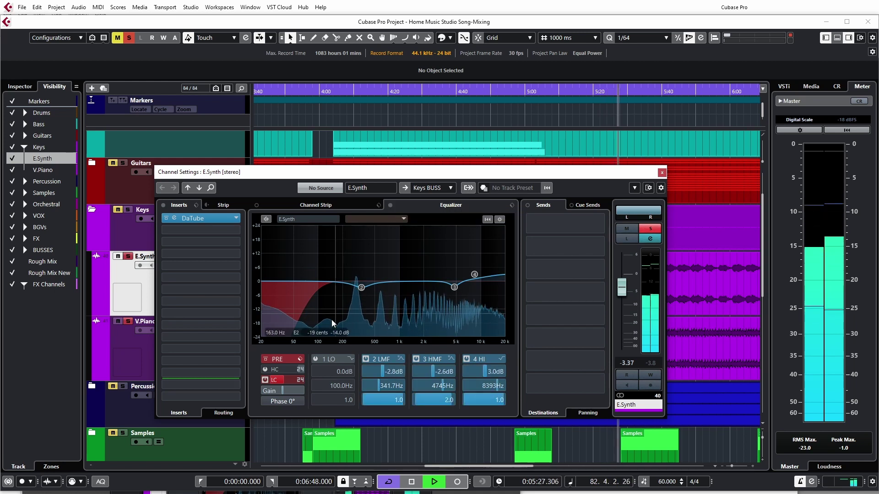
- Compare E.Synth with its pre-section low cut off and on, then stop playback and close the channel settings
left_click(266, 360)
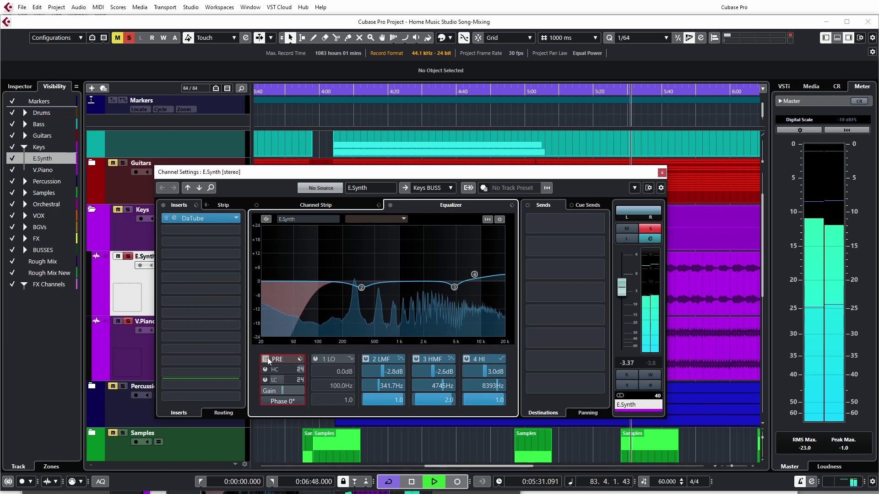
left_click(268, 360)
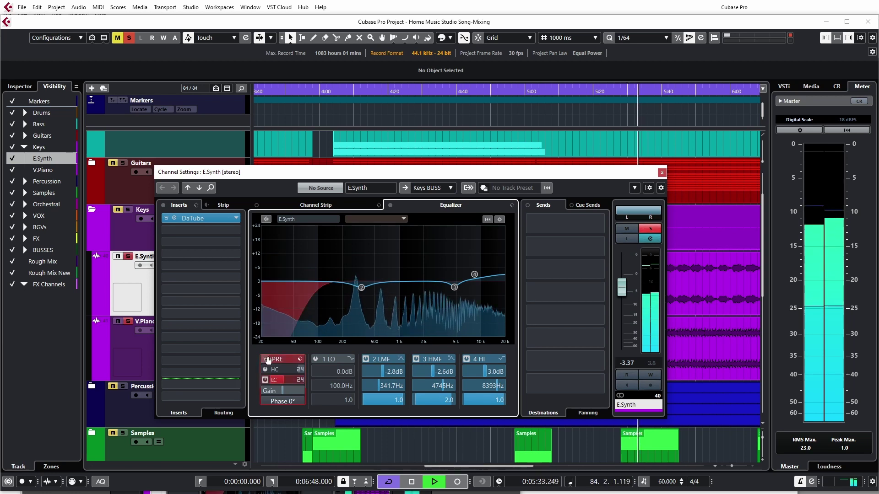
mouse_move(281, 387)
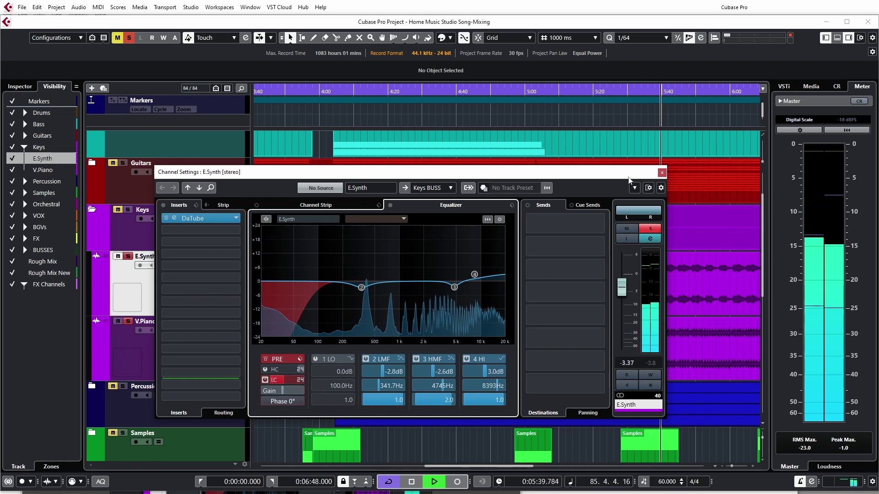
key("space")
left_click(661, 173)
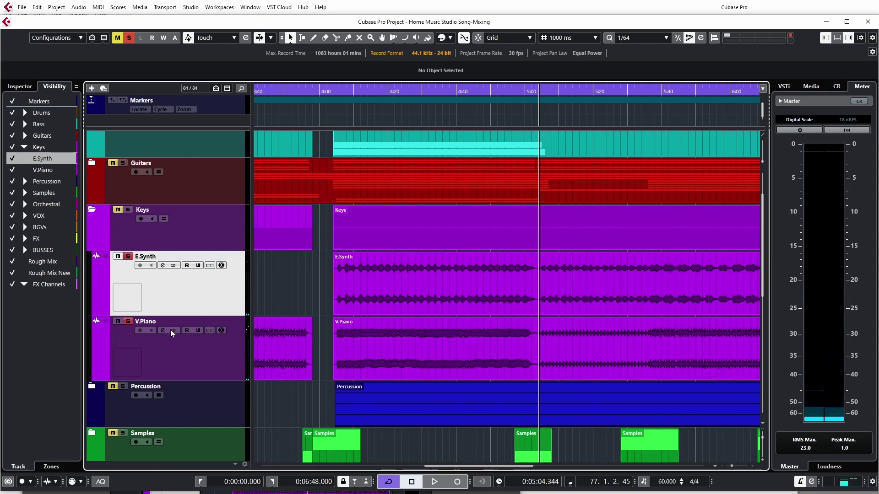
- Solo the Keys folder track alongside Drums and Bass, and collapse the folder
scroll(297, 312, "up", 2)
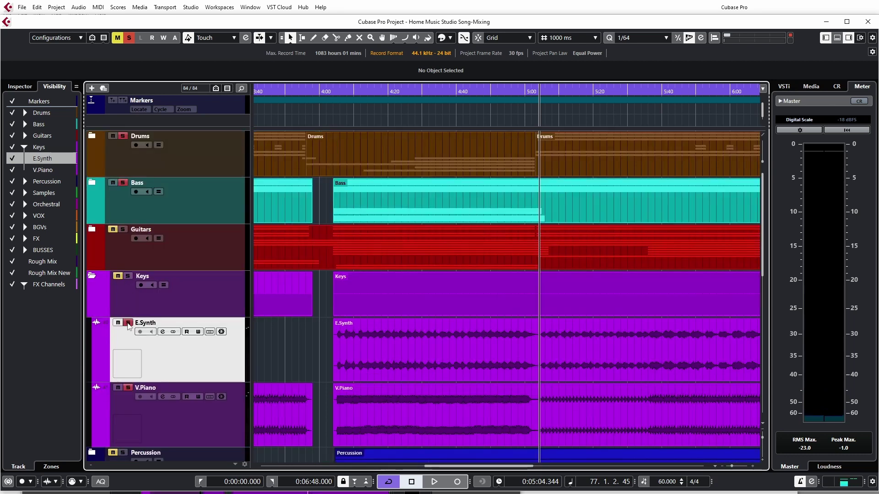
left_click(130, 278)
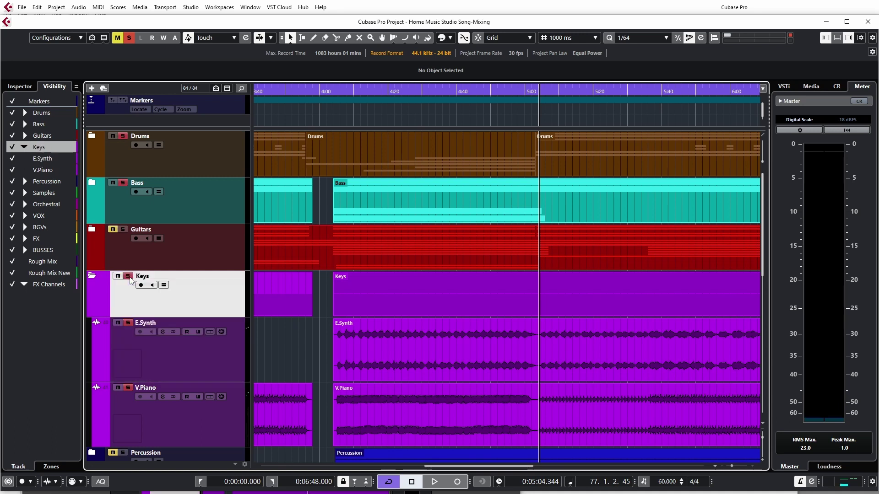
left_click(92, 277)
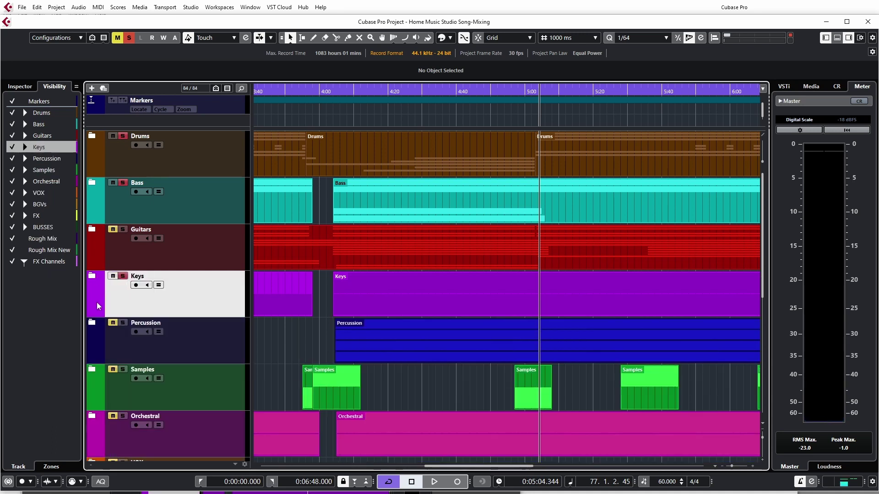
- Zoom out to the whole song and audition the mix from about 1:24, near the start of Chorus 1, through to the end
scroll(329, 331, "down", 8)
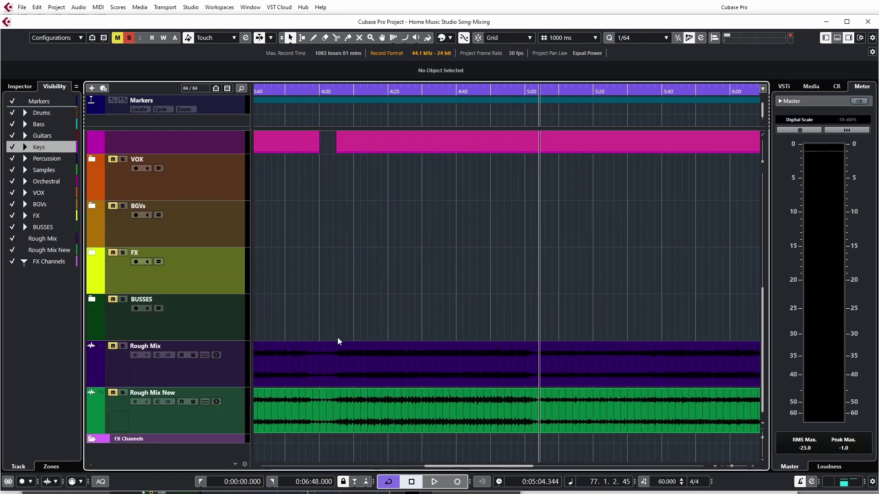
scroll(337, 337, "up", 8)
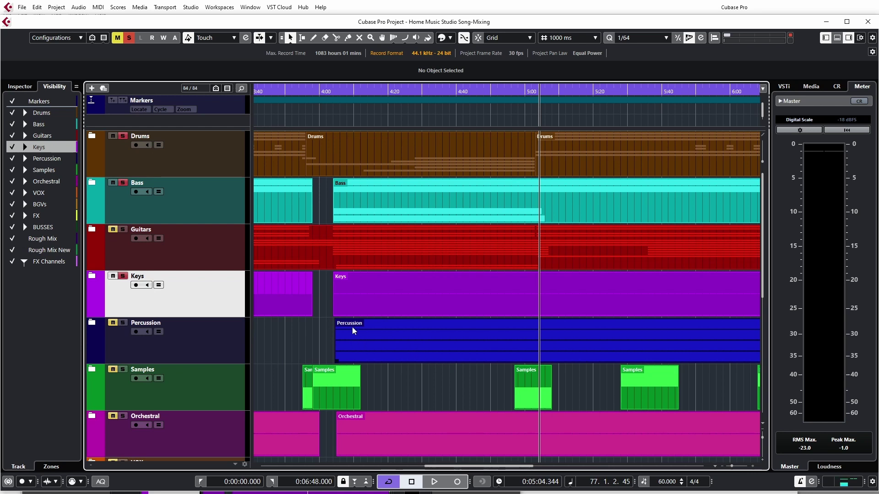
key("g")
key("g")
key("g")
key("g")
key("g")
key("g")
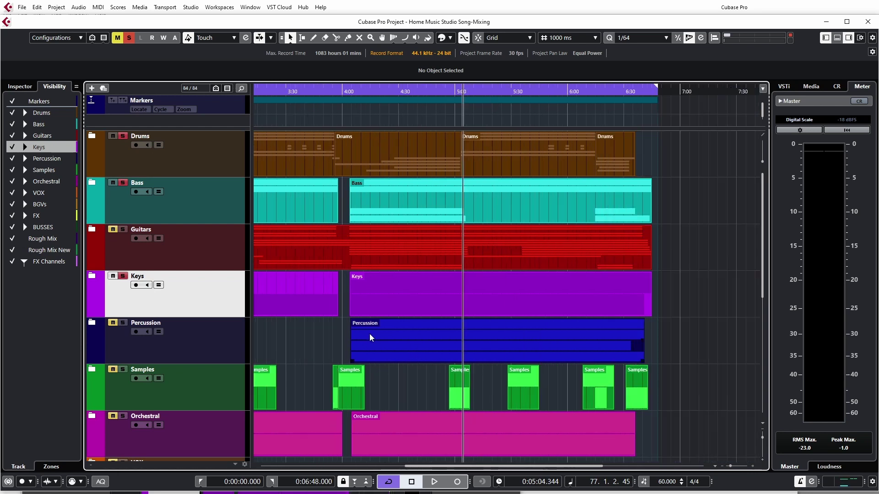
scroll(372, 334, "up", 1)
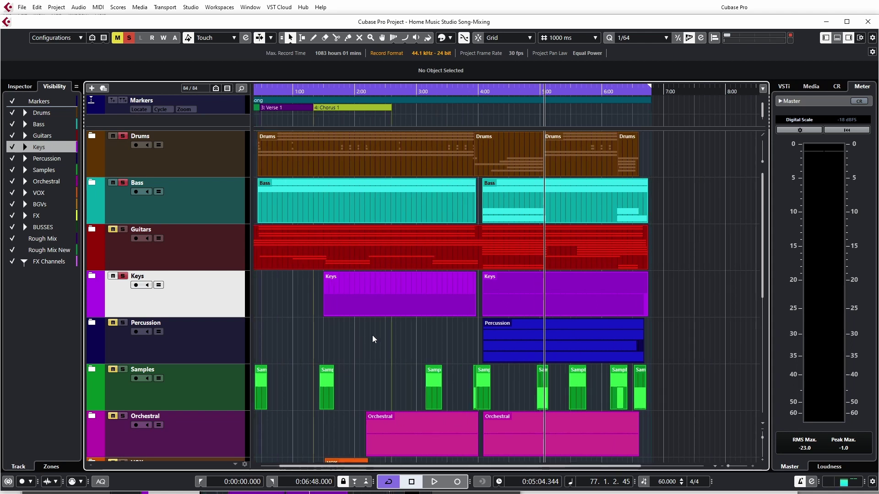
left_click(317, 120)
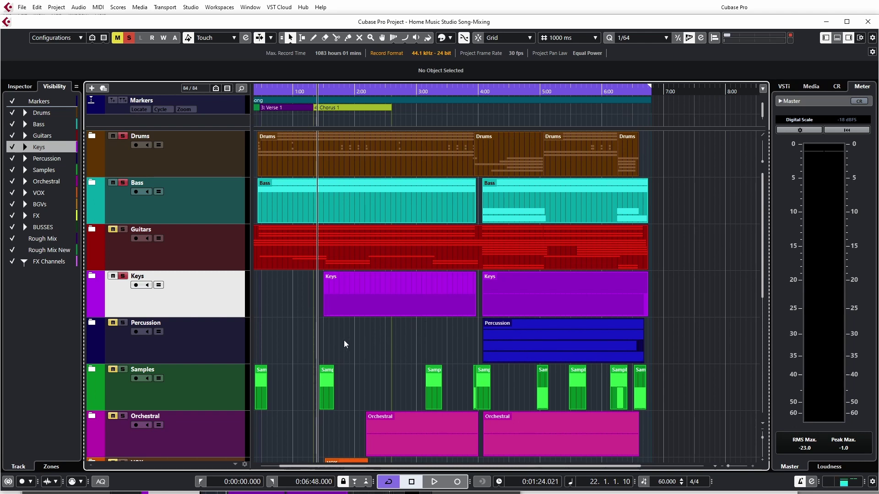
key("space")
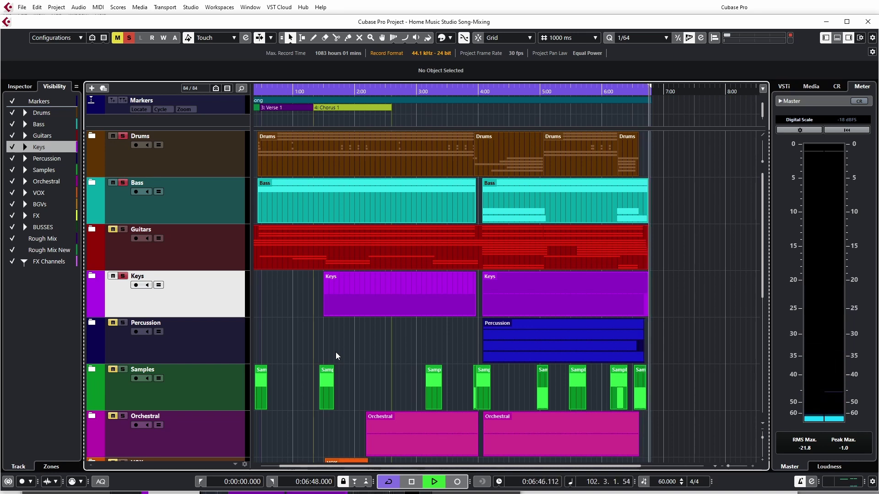
key("space")
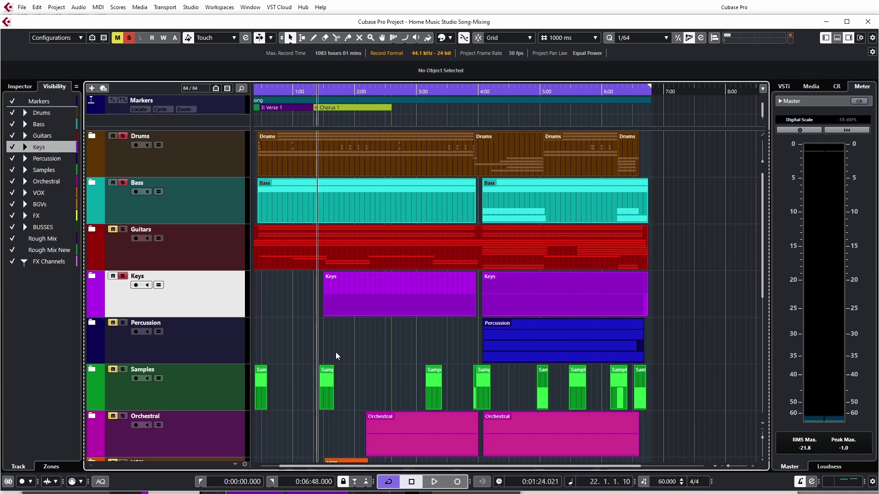